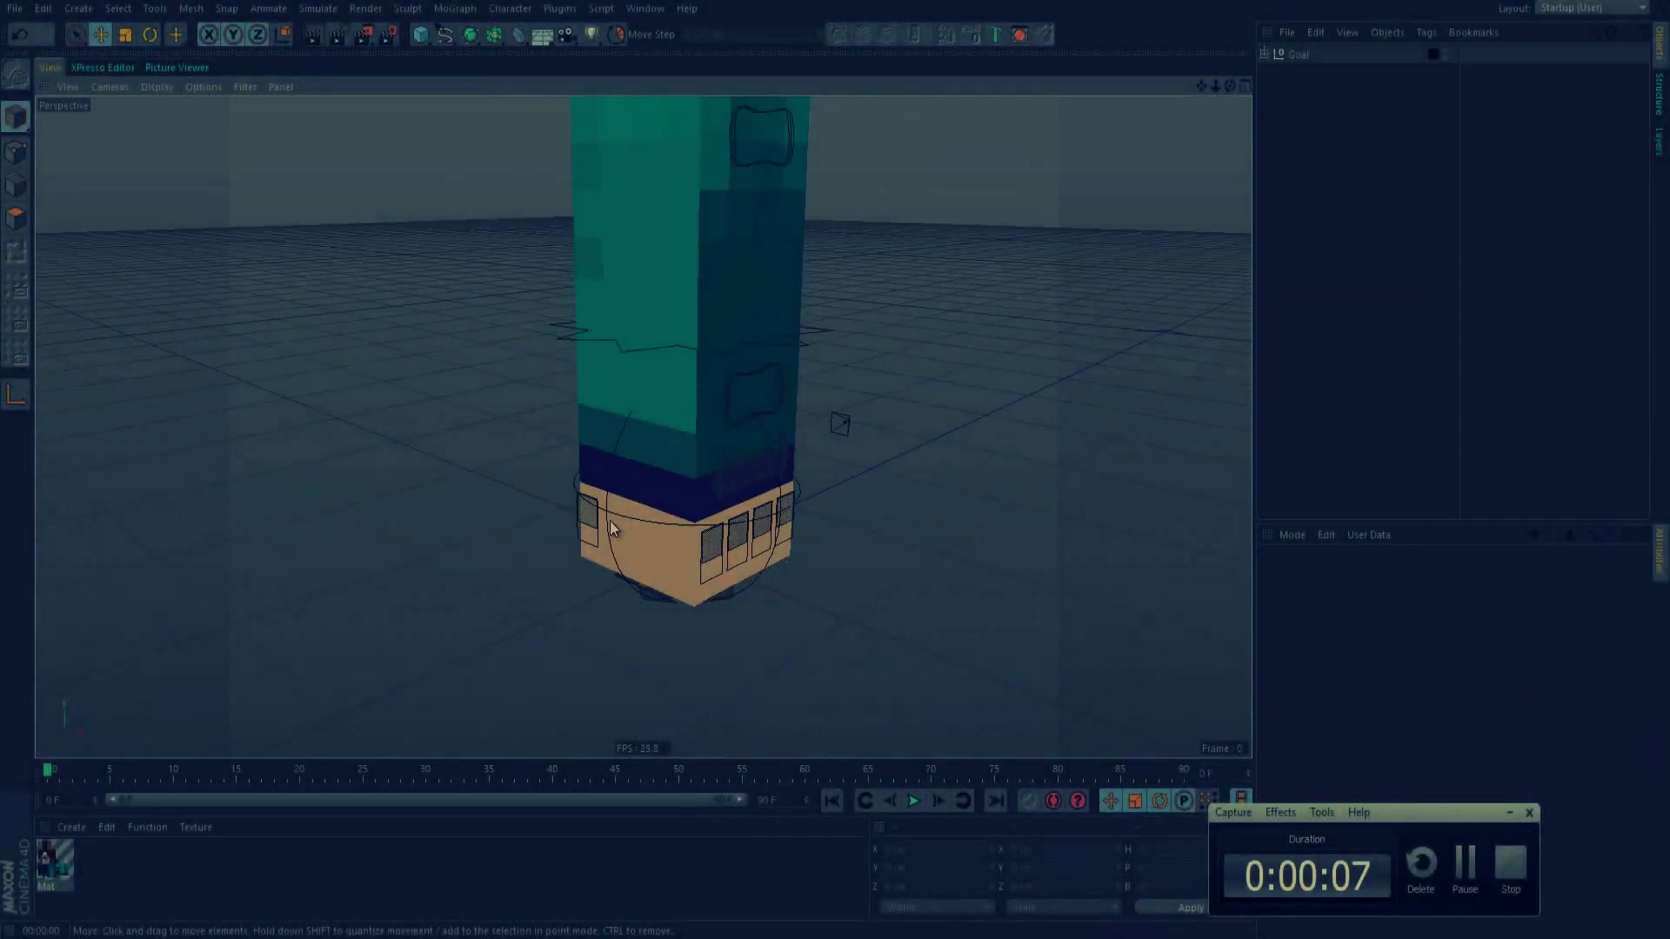
Pull the Goal null so the sock bends forward, then render the view
{"action": "mouse_move", "coordinate": [739, 471]}
{"action": "left_mouse_down", "text": "alt"}
{"action": "mouse_move", "coordinate": [844, 458]}
{"action": "mouse_move", "coordinate": [714, 484]}
{"action": "left_mouse_up", "text": "alt"}
{"action": "mouse_move", "coordinate": [168, 519]}
{"action": "left_mouse_down", "text": "alt"}
{"action": "mouse_move", "coordinate": [806, 475]}
{"action": "mouse_move", "coordinate": [704, 331]}
{"action": "mouse_move", "coordinate": [723, 363]}
{"action": "mouse_move", "coordinate": [574, 331]}
{"action": "left_mouse_up", "text": "alt"}
{"action": "left_click", "coordinate": [789, 480]}
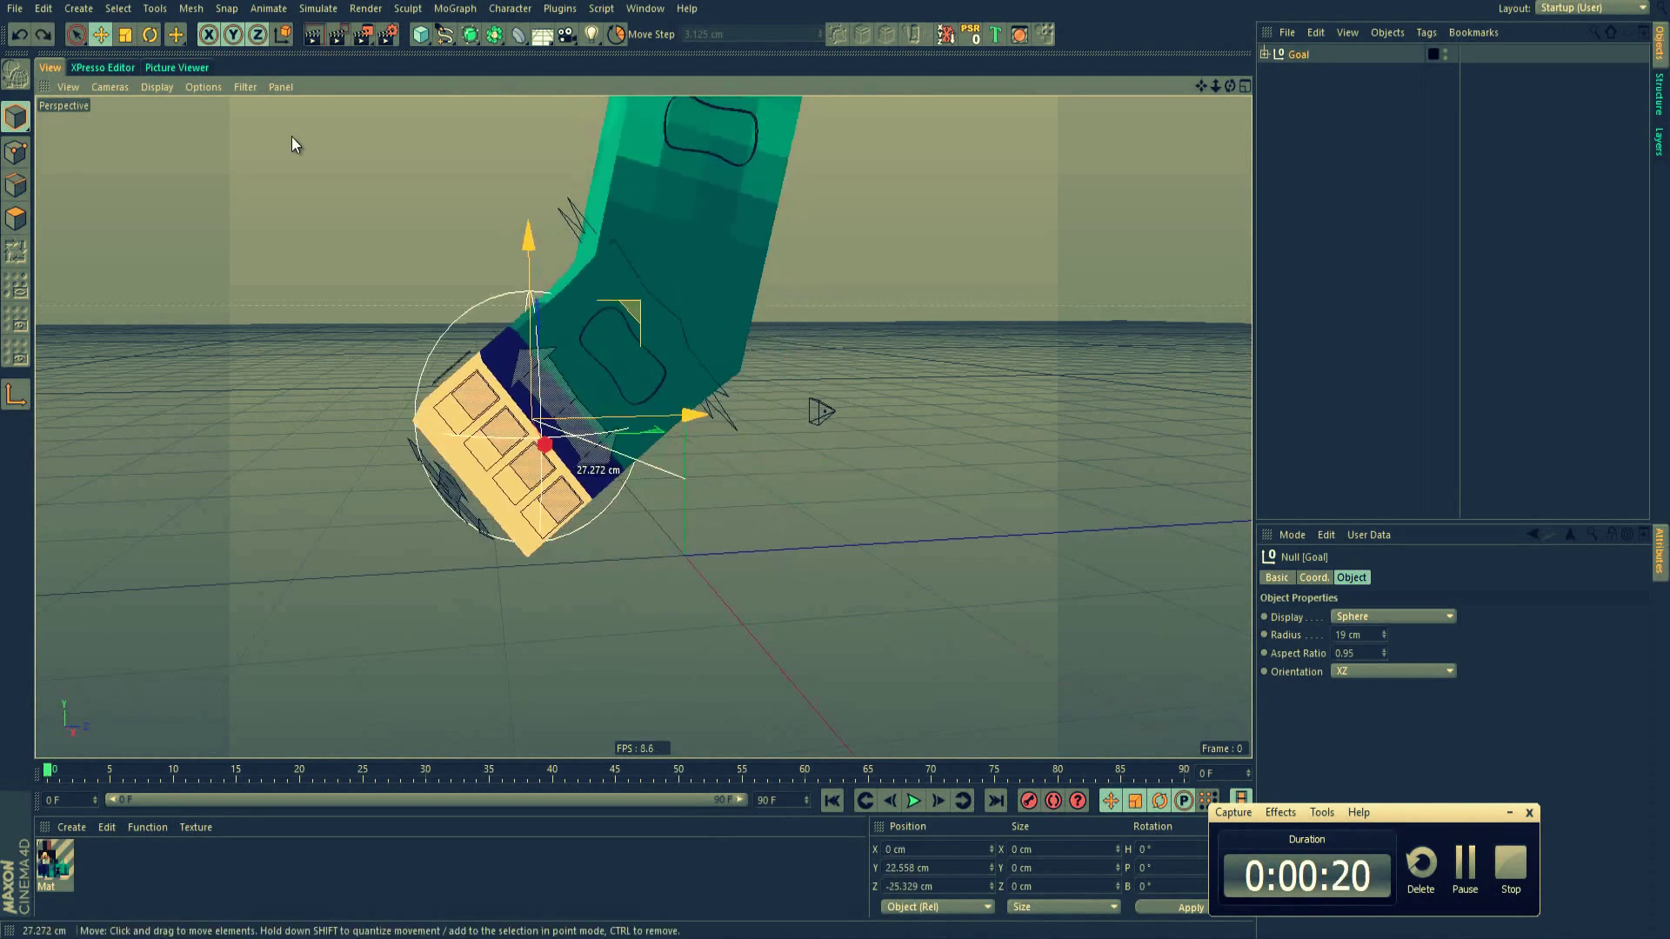
{"action": "left_click", "coordinate": [246, 88]}
{"action": "mouse_move", "coordinate": [349, 260]}
{"action": "left_mouse_down", "text": "alt"}
{"action": "mouse_move", "coordinate": [1153, 455]}
{"action": "mouse_move", "coordinate": [683, 556]}
{"action": "mouse_move", "coordinate": [730, 511]}
{"action": "mouse_move", "coordinate": [679, 319]}
{"action": "left_mouse_up", "text": "alt"}
{"action": "key", "text": "ctrl+r"}
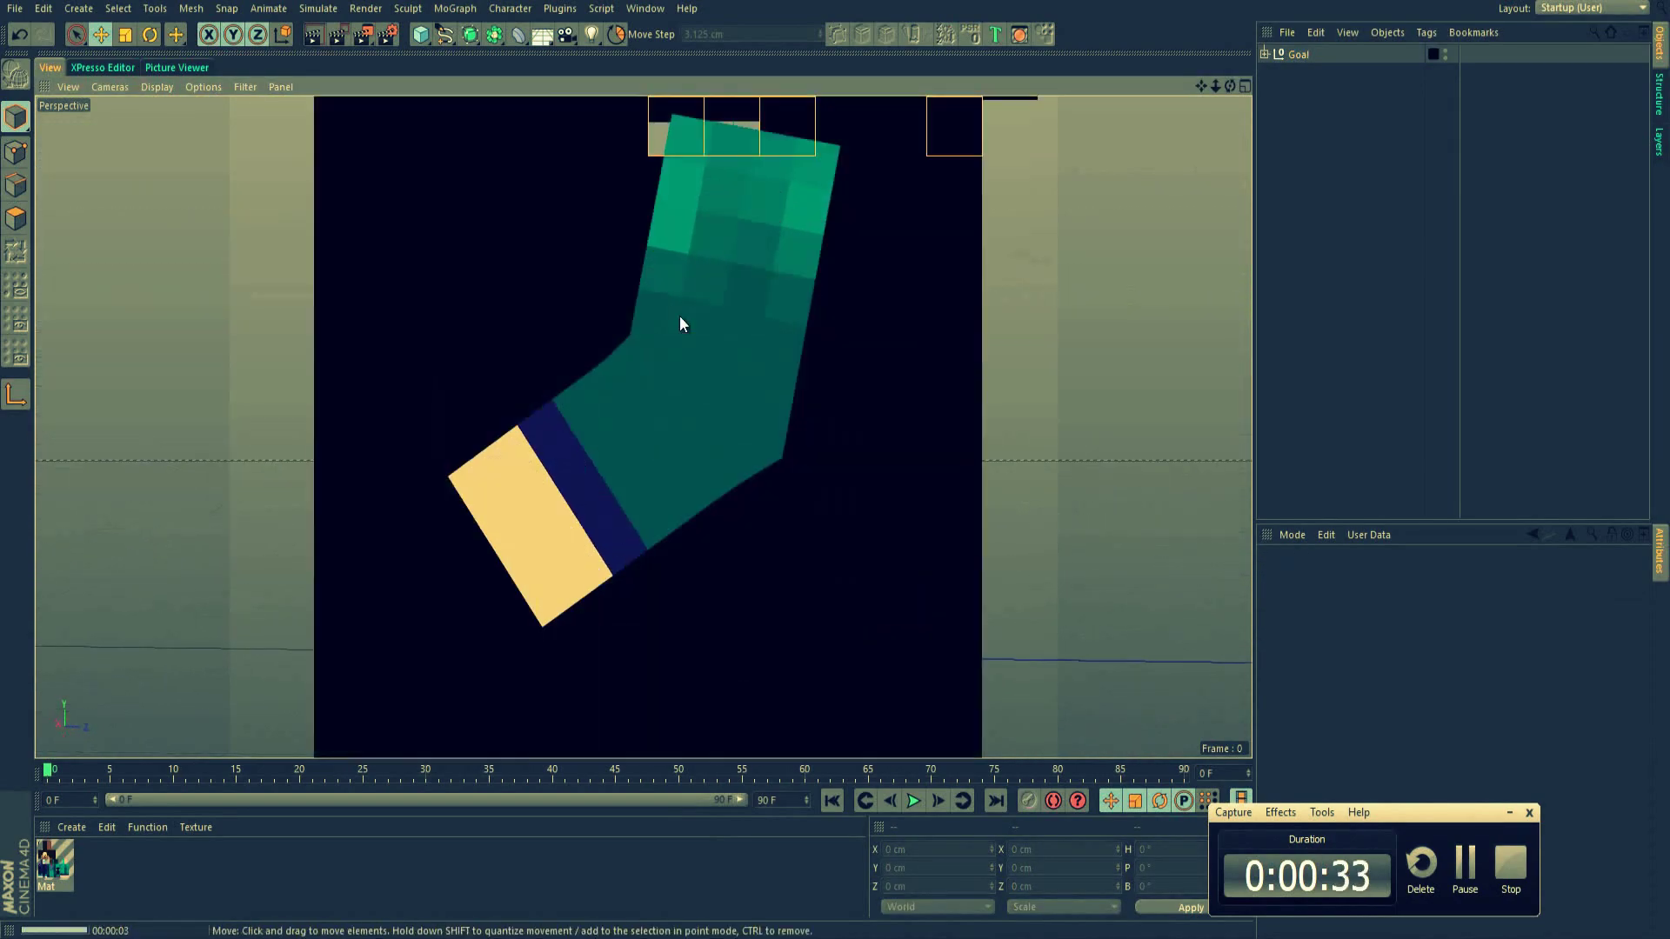
Render the bent sock from another angle and check it in the image viewer
{"action": "left_click_drag", "start_coordinate": [645, 401], "coordinate": [956, 341], "text": "alt"}
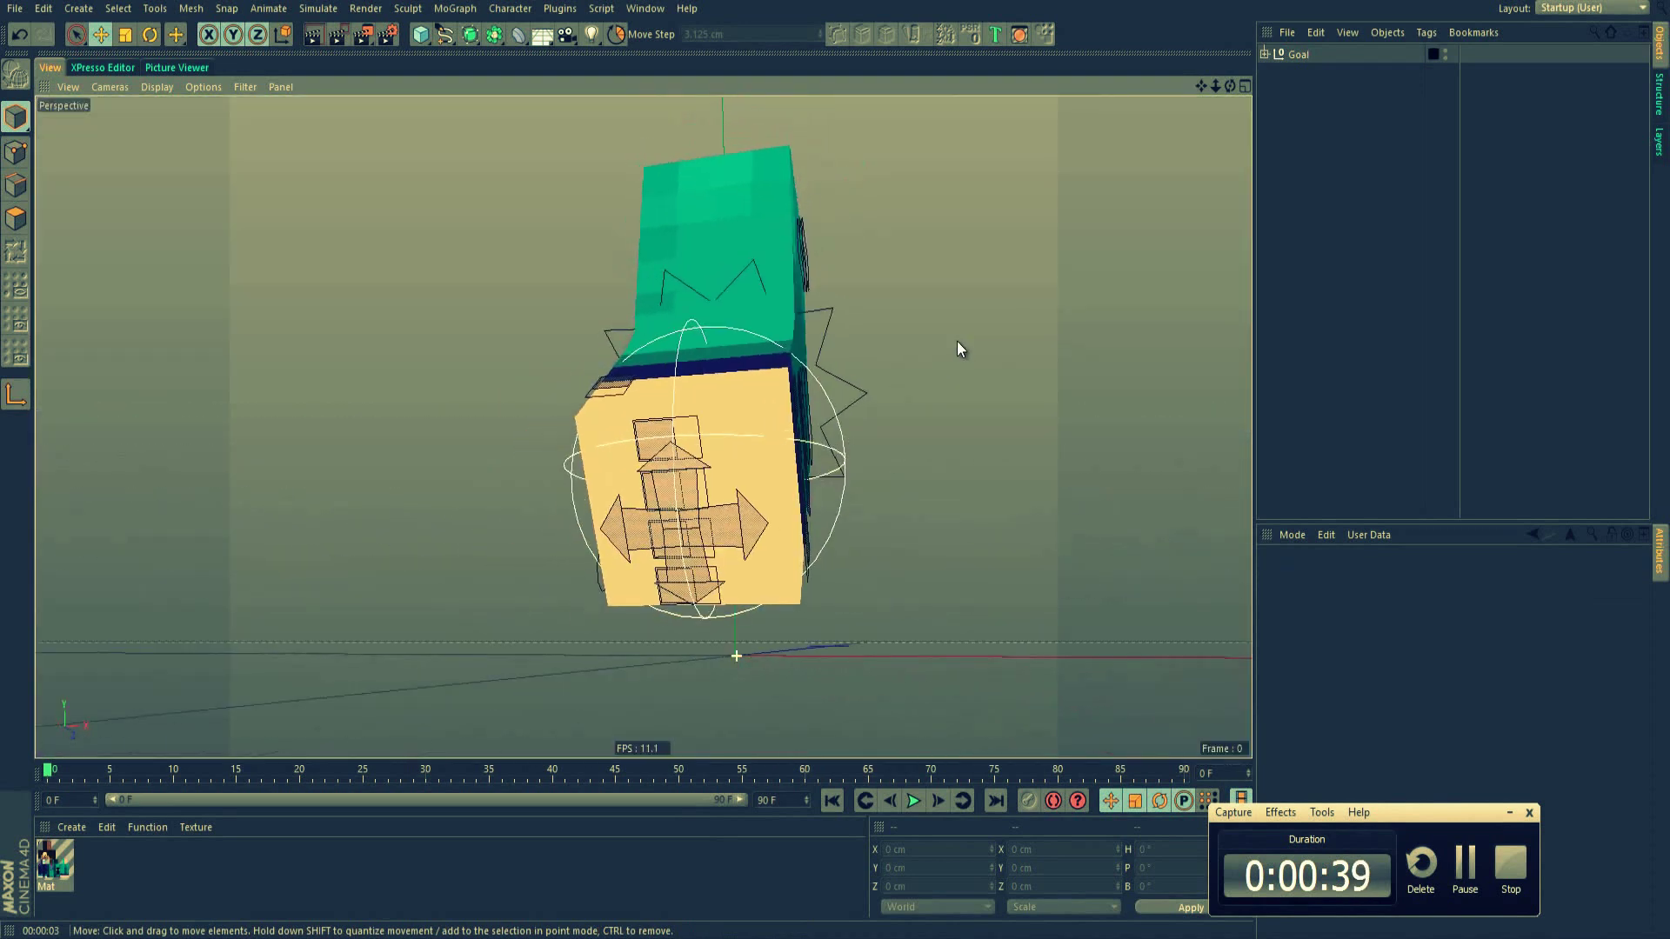
{"action": "key", "text": "ctrl+r"}
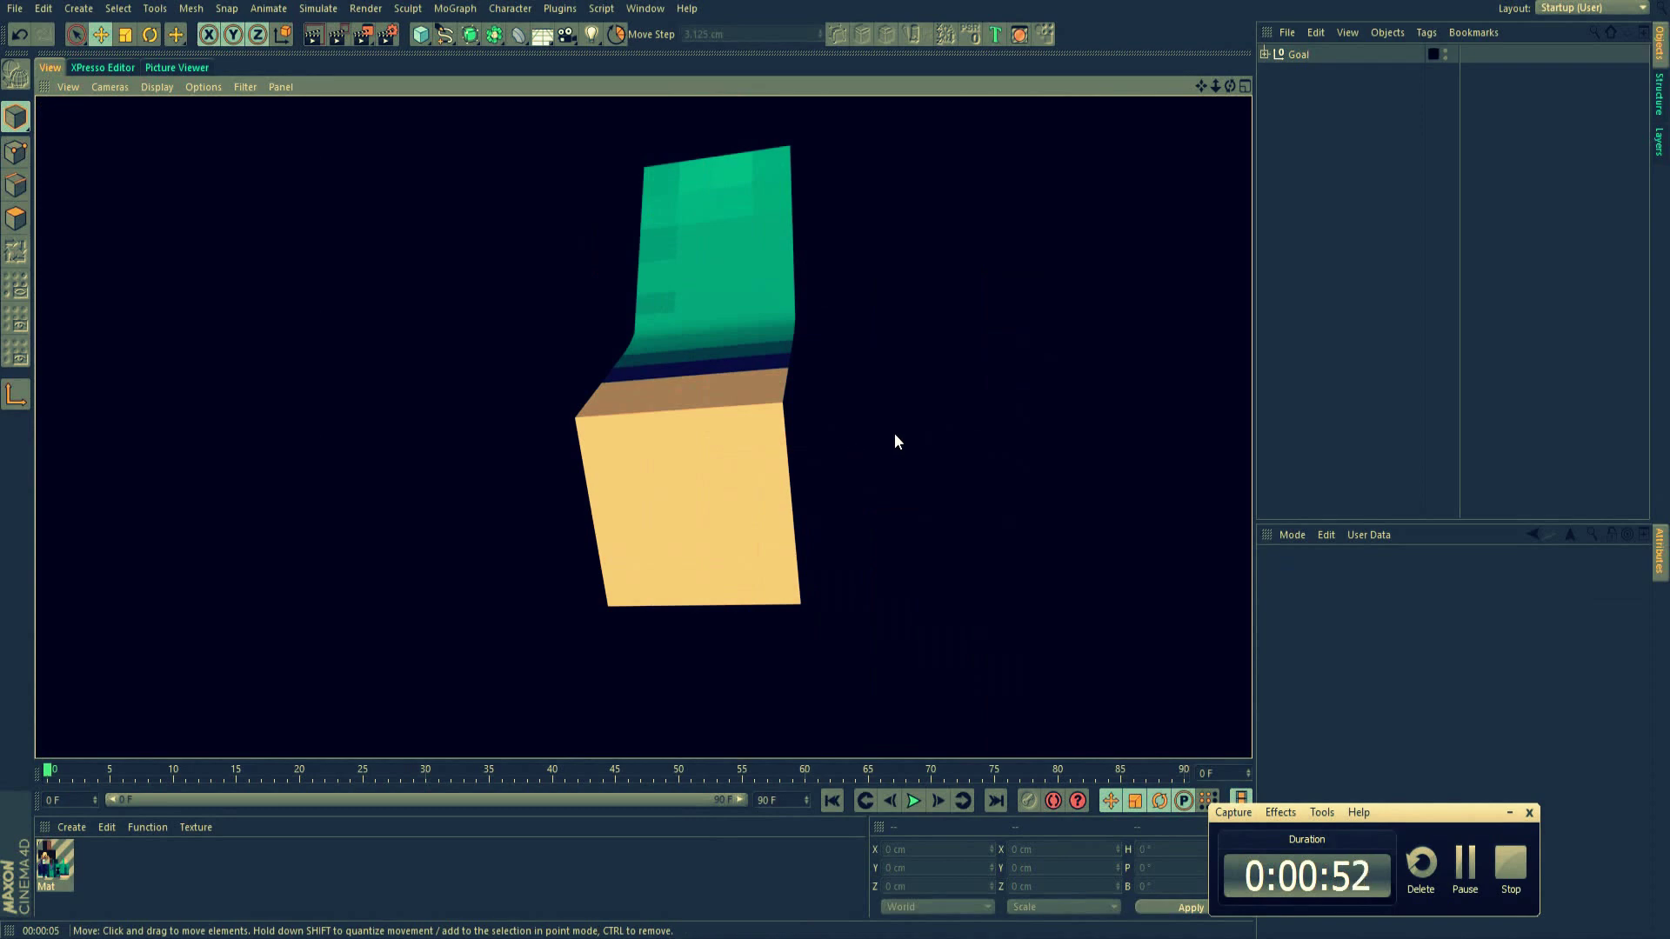
{"action": "left_click_drag", "start_coordinate": [894, 439], "coordinate": [609, 482], "text": "alt"}
{"action": "left_click", "coordinate": [608, 482]}
{"action": "left_click", "coordinate": [177, 67]}
{"action": "left_click", "coordinate": [246, 88]}
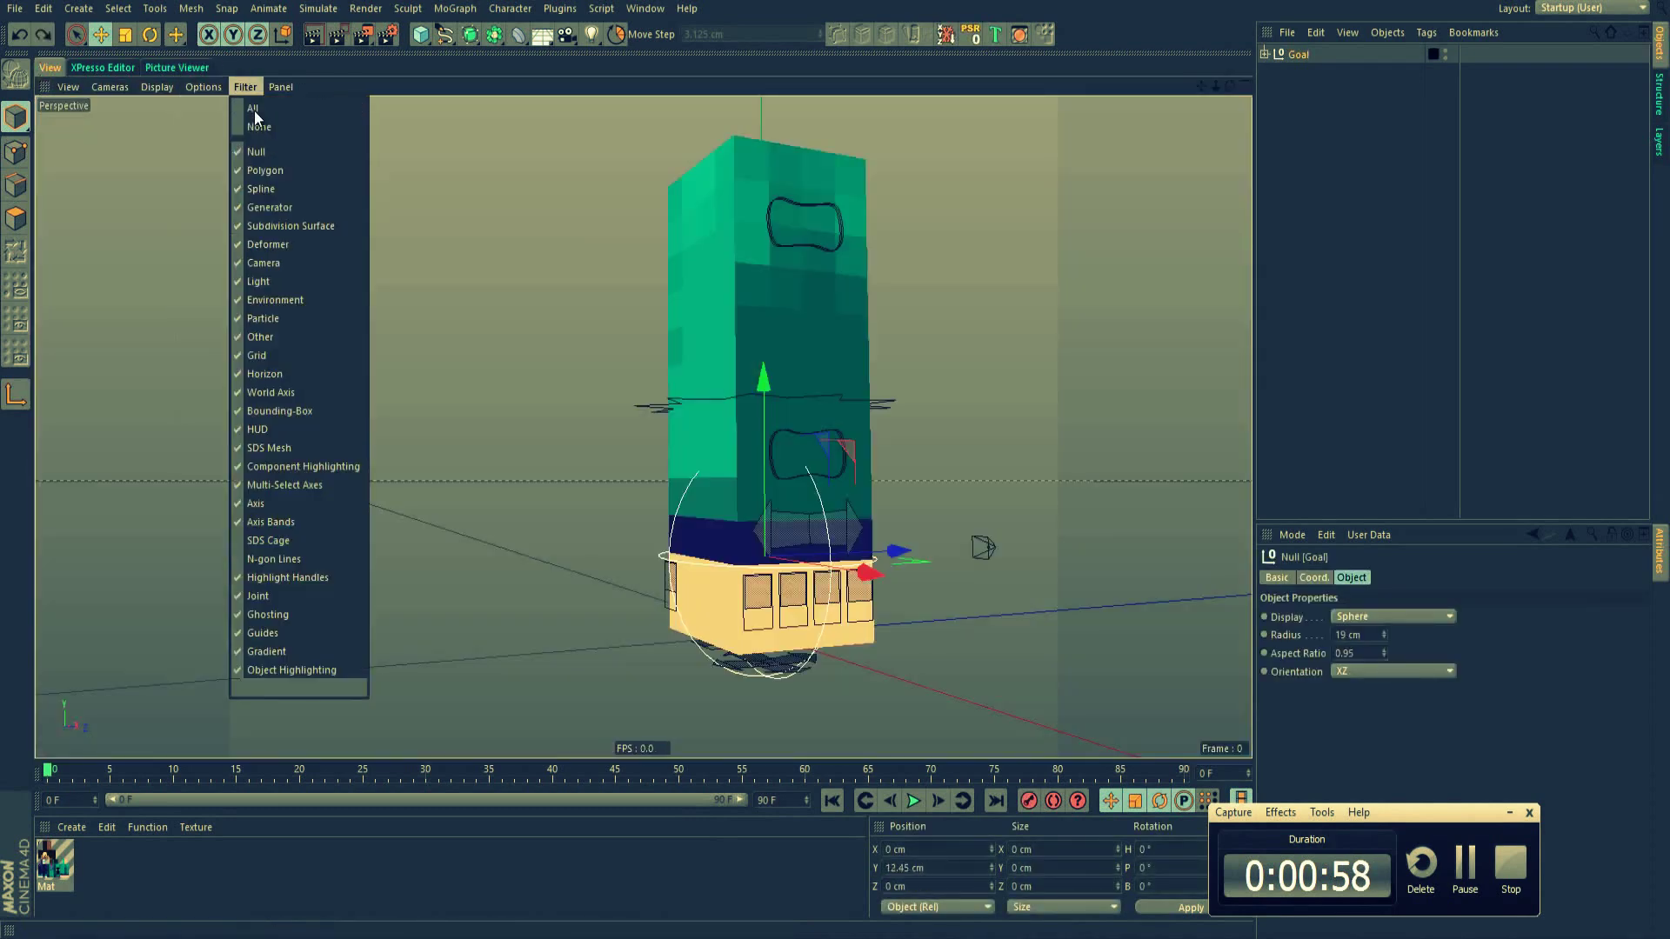
Try the Goal sideways, undo, then move it up and back to bend the foot
{"action": "mouse_move", "coordinate": [522, 348]}
{"action": "left_mouse_down", "text": "alt"}
{"action": "mouse_move", "coordinate": [699, 409]}
{"action": "mouse_move", "coordinate": [631, 443]}
{"action": "left_mouse_up", "text": "alt"}
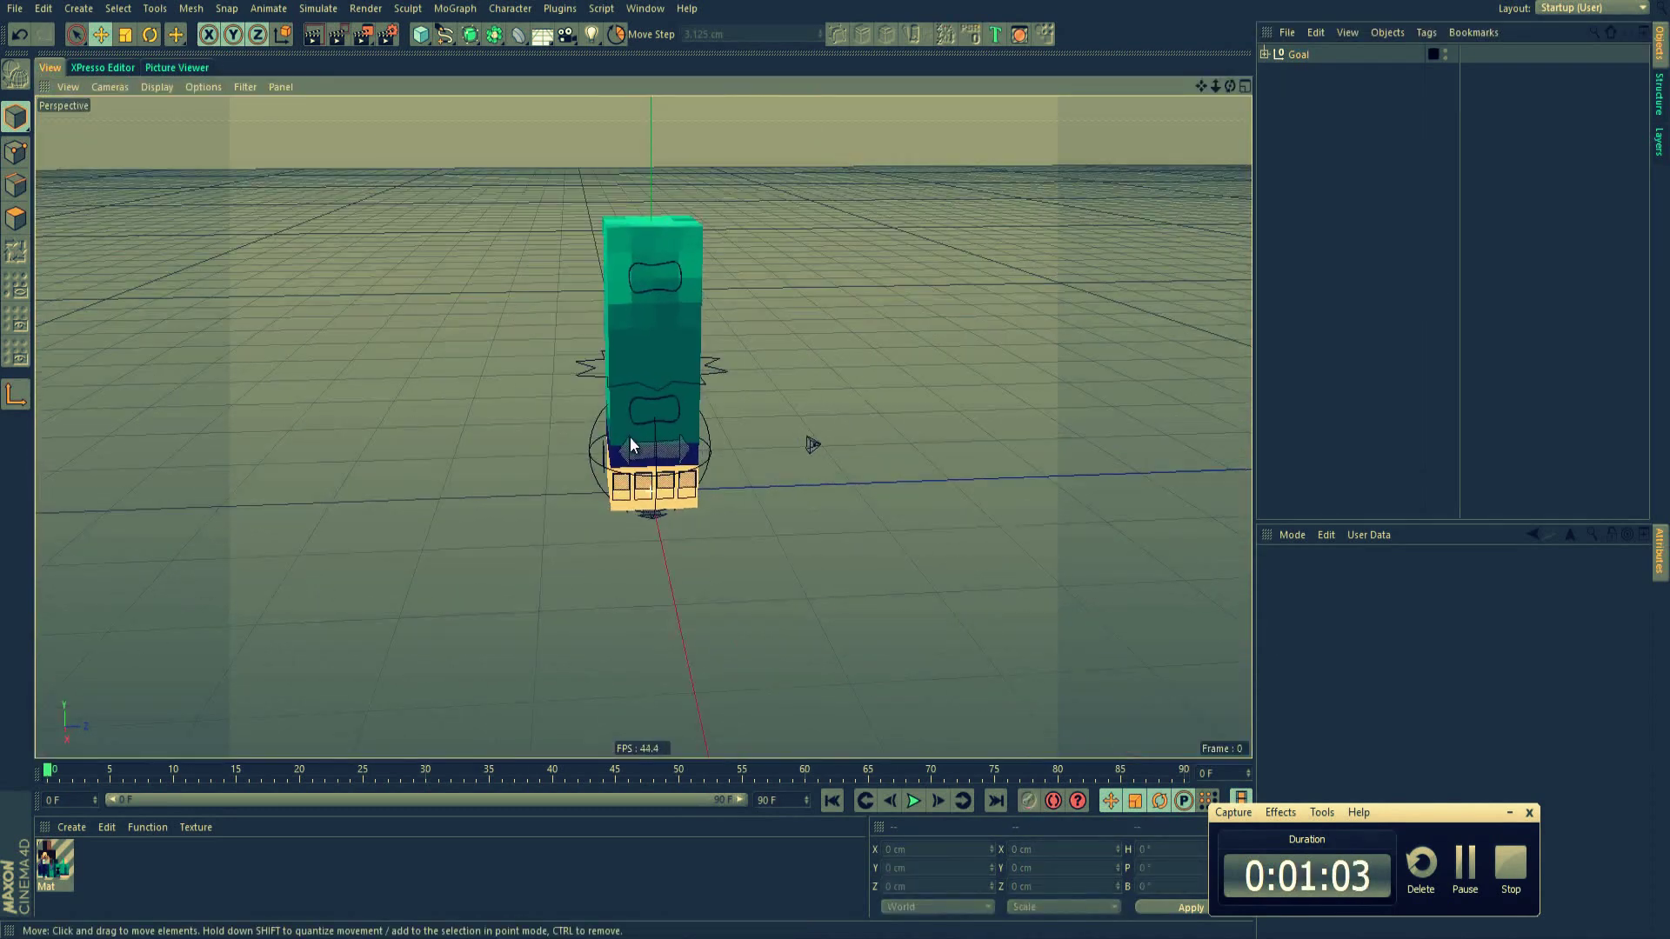
{"action": "left_click", "coordinate": [813, 446]}
{"action": "mouse_move", "coordinate": [794, 445]}
{"action": "left_mouse_down"}
{"action": "mouse_move", "coordinate": [825, 594]}
{"action": "mouse_move", "coordinate": [964, 496]}
{"action": "mouse_move", "coordinate": [898, 469]}
{"action": "mouse_move", "coordinate": [1029, 519]}
{"action": "mouse_move", "coordinate": [923, 523]}
{"action": "left_mouse_up"}
{"action": "key", "text": "ctrl+z"}
{"action": "scroll", "coordinate": [922, 524], "scroll_direction": "up", "scroll_amount": 5}
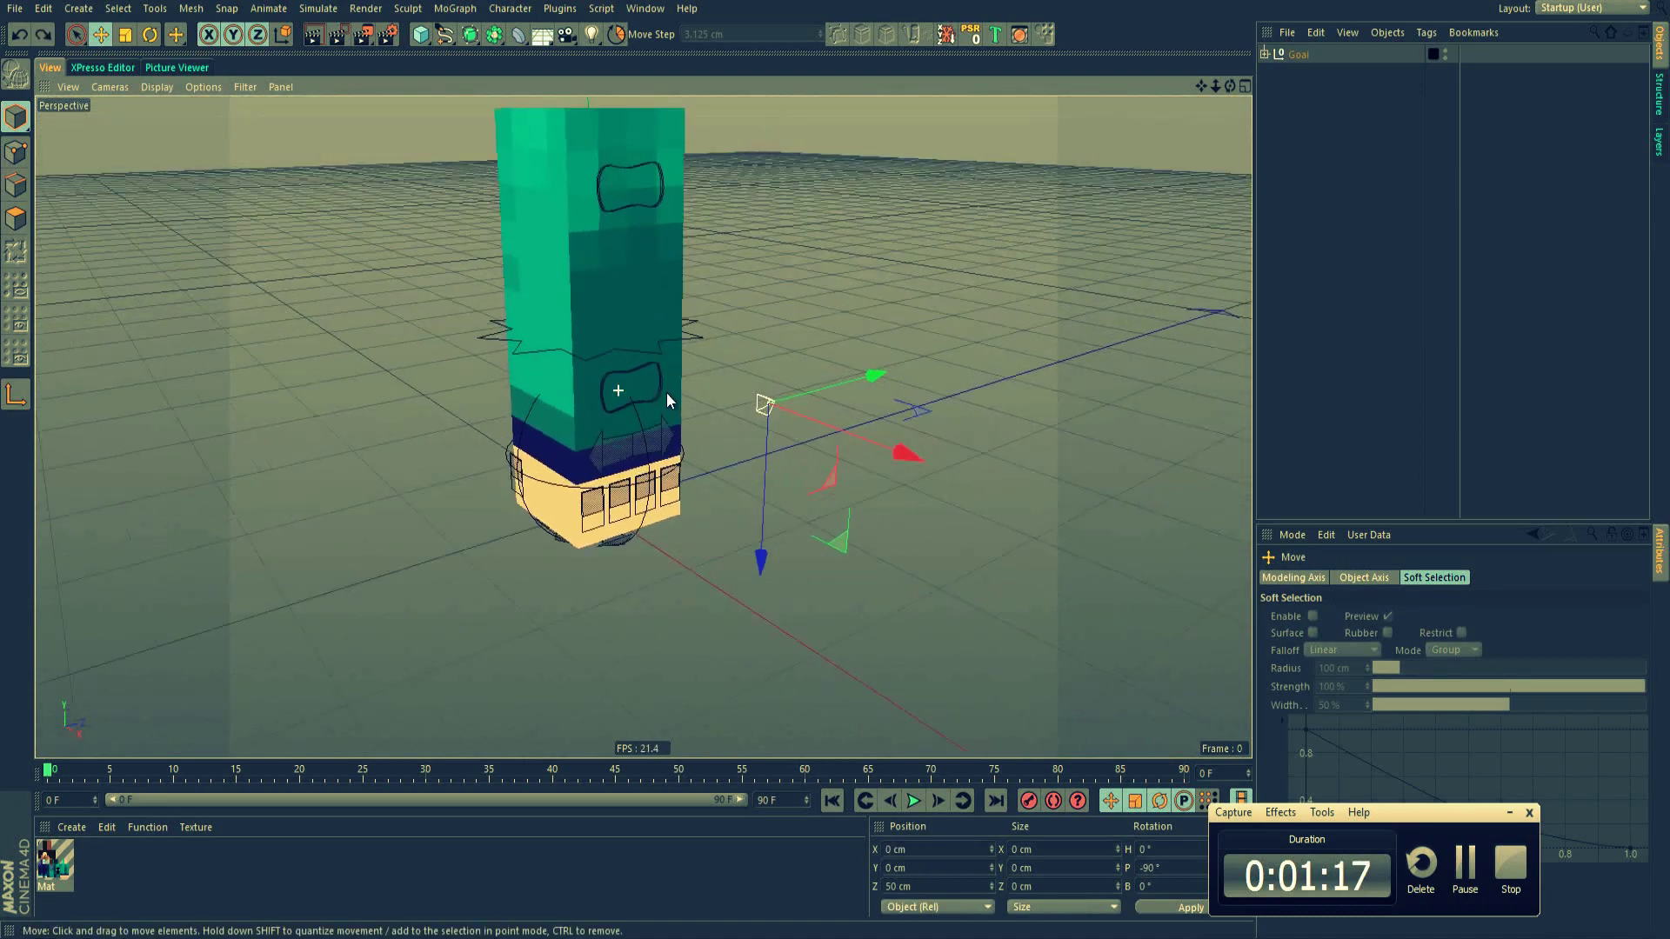
{"action": "left_click", "coordinate": [666, 393]}
{"action": "mouse_move", "coordinate": [666, 393]}
{"action": "left_mouse_down", "text": "alt"}
{"action": "mouse_move", "coordinate": [694, 410]}
{"action": "mouse_move", "coordinate": [610, 286]}
{"action": "mouse_move", "coordinate": [734, 321]}
{"action": "mouse_move", "coordinate": [742, 421]}
{"action": "left_mouse_up", "text": "alt"}
Select Plane 3 and switch the display to Gouraud Shading (Lines)
{"action": "left_click", "coordinate": [743, 422]}
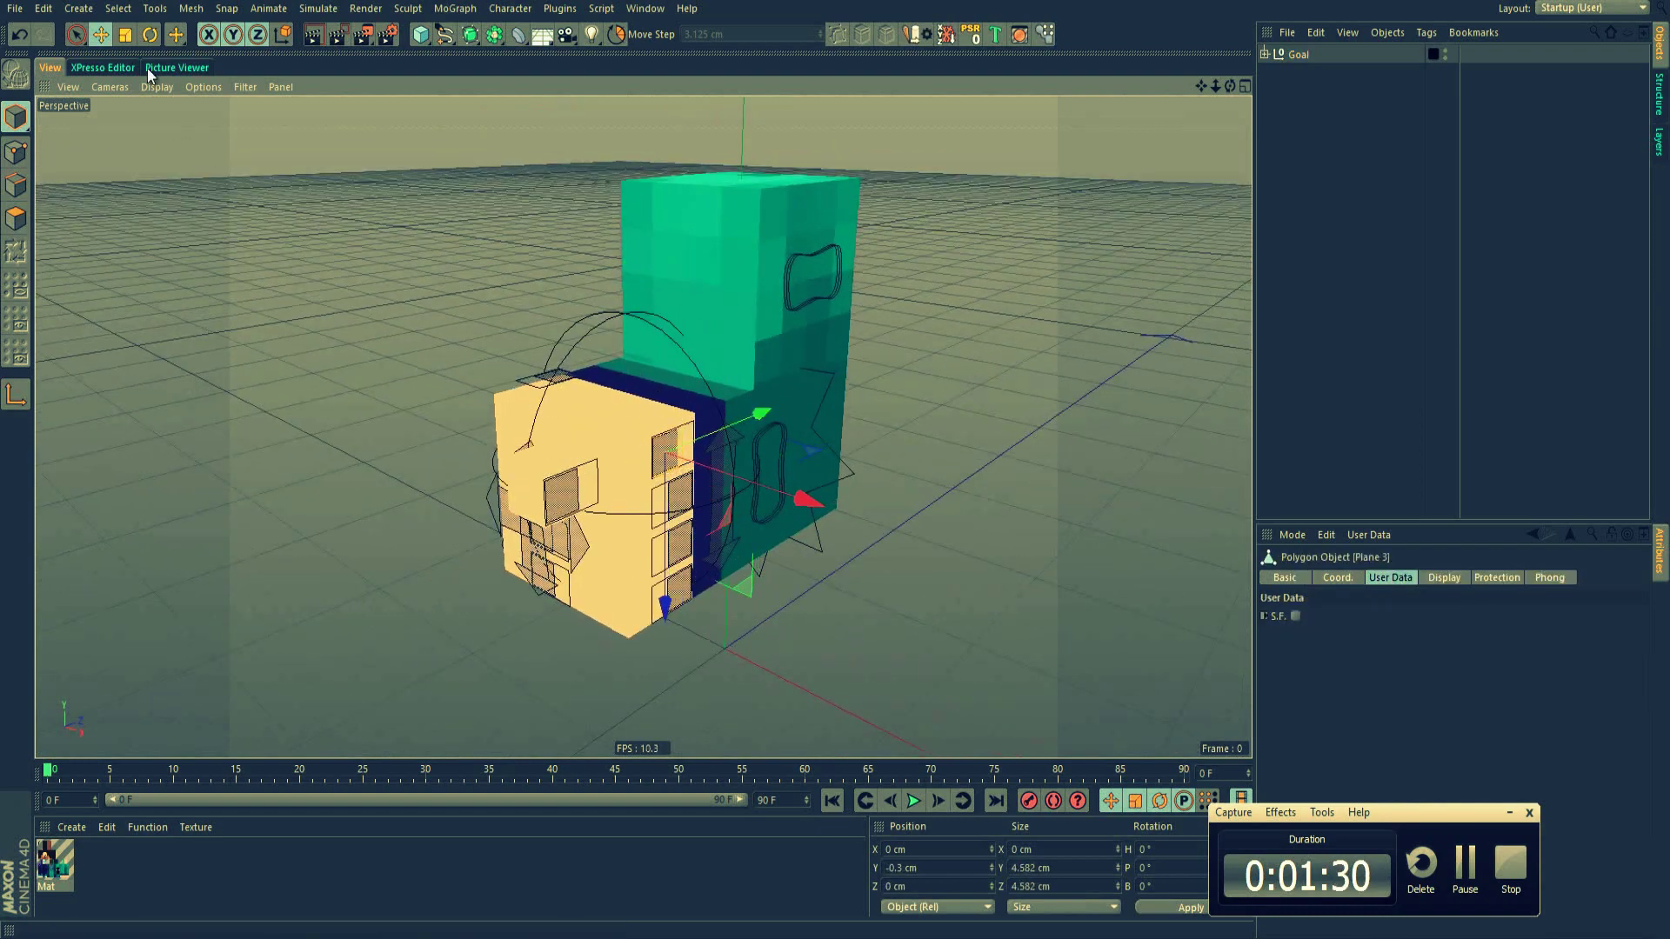
{"action": "left_click", "coordinate": [157, 88]}
{"action": "left_click", "coordinate": [179, 117]}
{"action": "scroll", "coordinate": [602, 347], "scroll_direction": "up", "scroll_amount": 3}
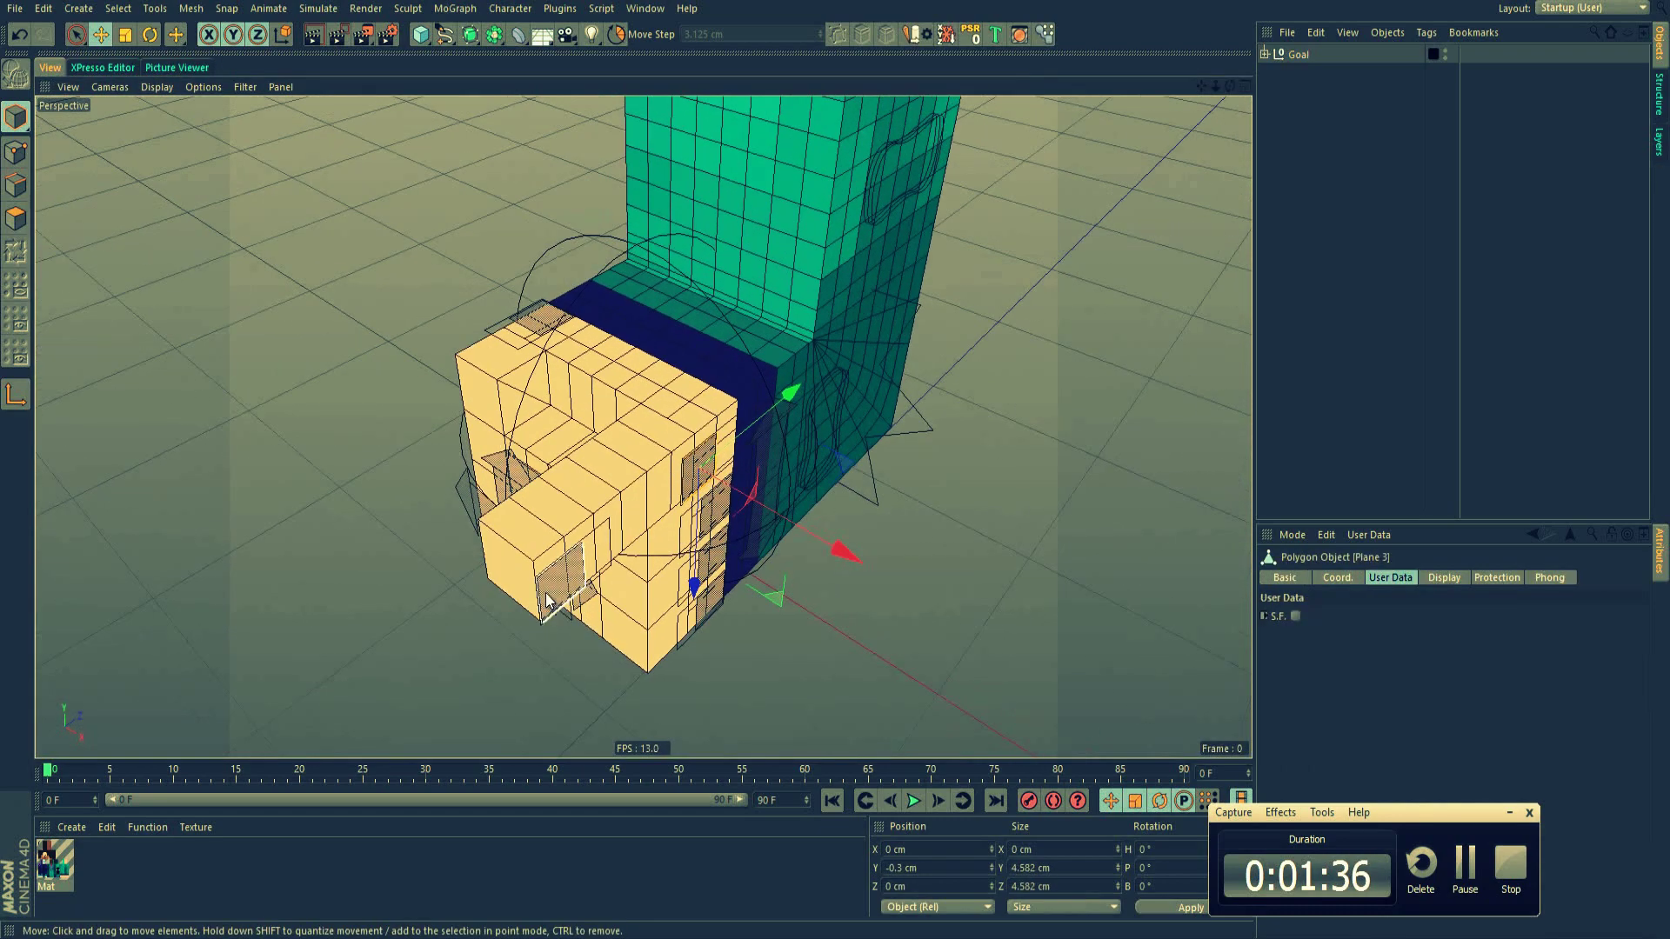
Select Plane 5, orbit to a side view, and select the Goal to reset the pose
{"action": "left_click", "coordinate": [557, 522]}
{"action": "mouse_move", "coordinate": [558, 522]}
{"action": "left_mouse_down", "text": "alt"}
{"action": "mouse_move", "coordinate": [737, 458]}
{"action": "mouse_move", "coordinate": [652, 362]}
{"action": "mouse_move", "coordinate": [516, 475]}
{"action": "mouse_move", "coordinate": [642, 413]}
{"action": "mouse_move", "coordinate": [745, 409]}
{"action": "left_mouse_up", "text": "alt"}
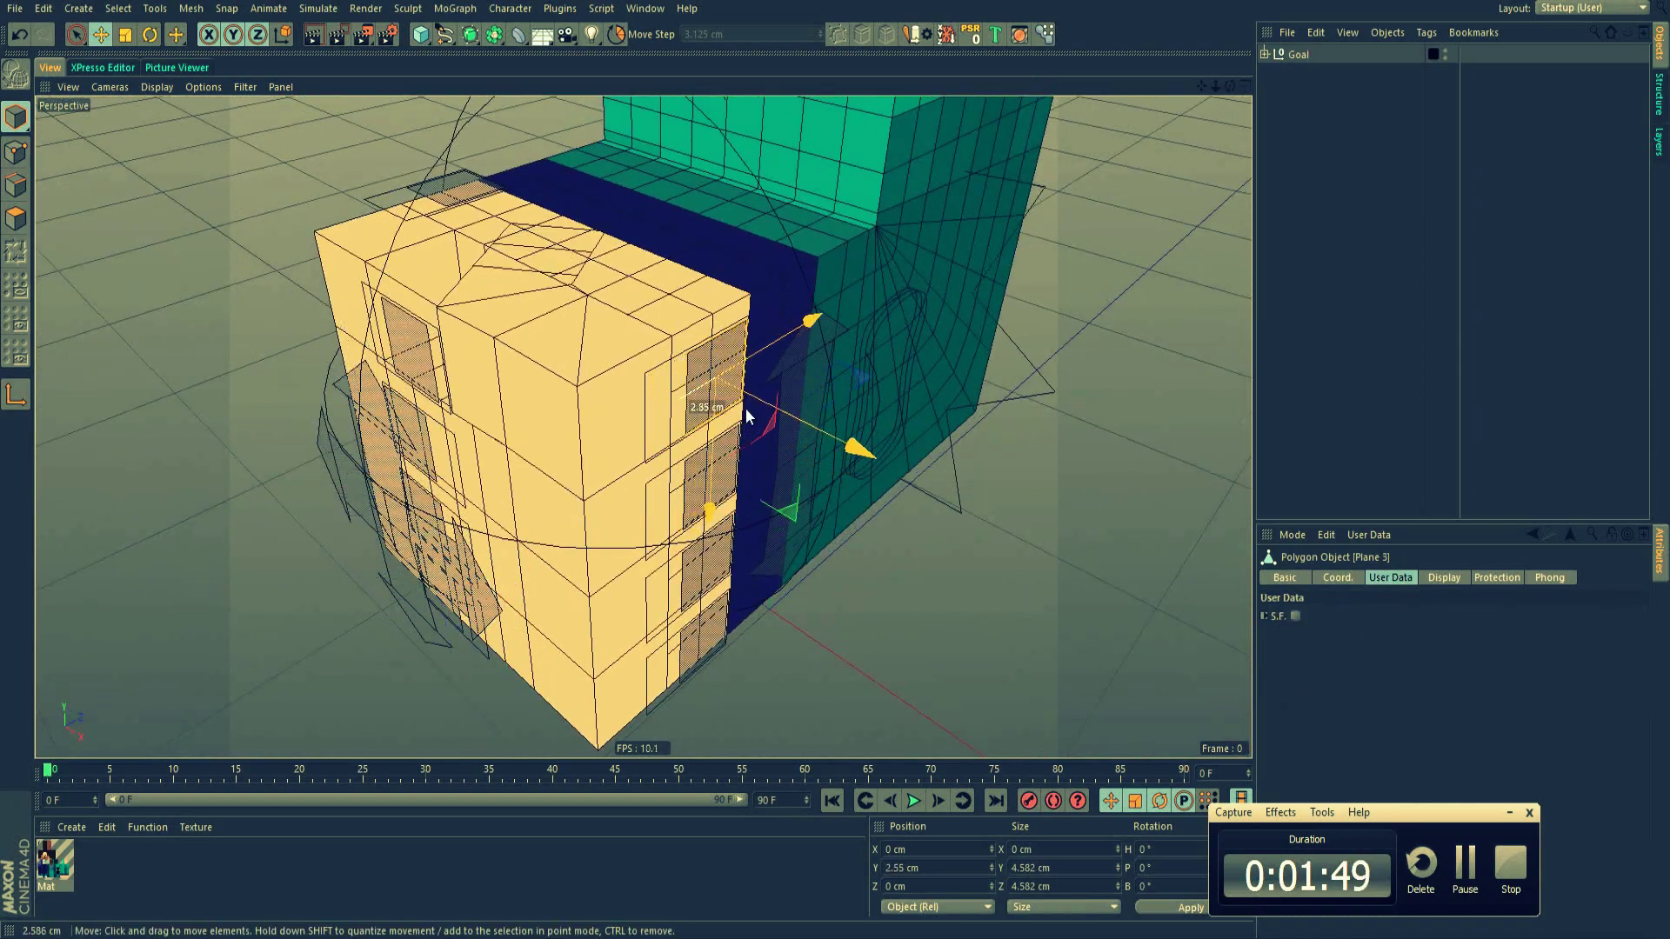
{"action": "left_click", "coordinate": [522, 453]}
{"action": "mouse_move", "coordinate": [523, 452]}
{"action": "left_mouse_down", "text": "alt"}
{"action": "mouse_move", "coordinate": [587, 278]}
{"action": "mouse_move", "coordinate": [1127, 374]}
{"action": "left_mouse_up", "text": "alt"}
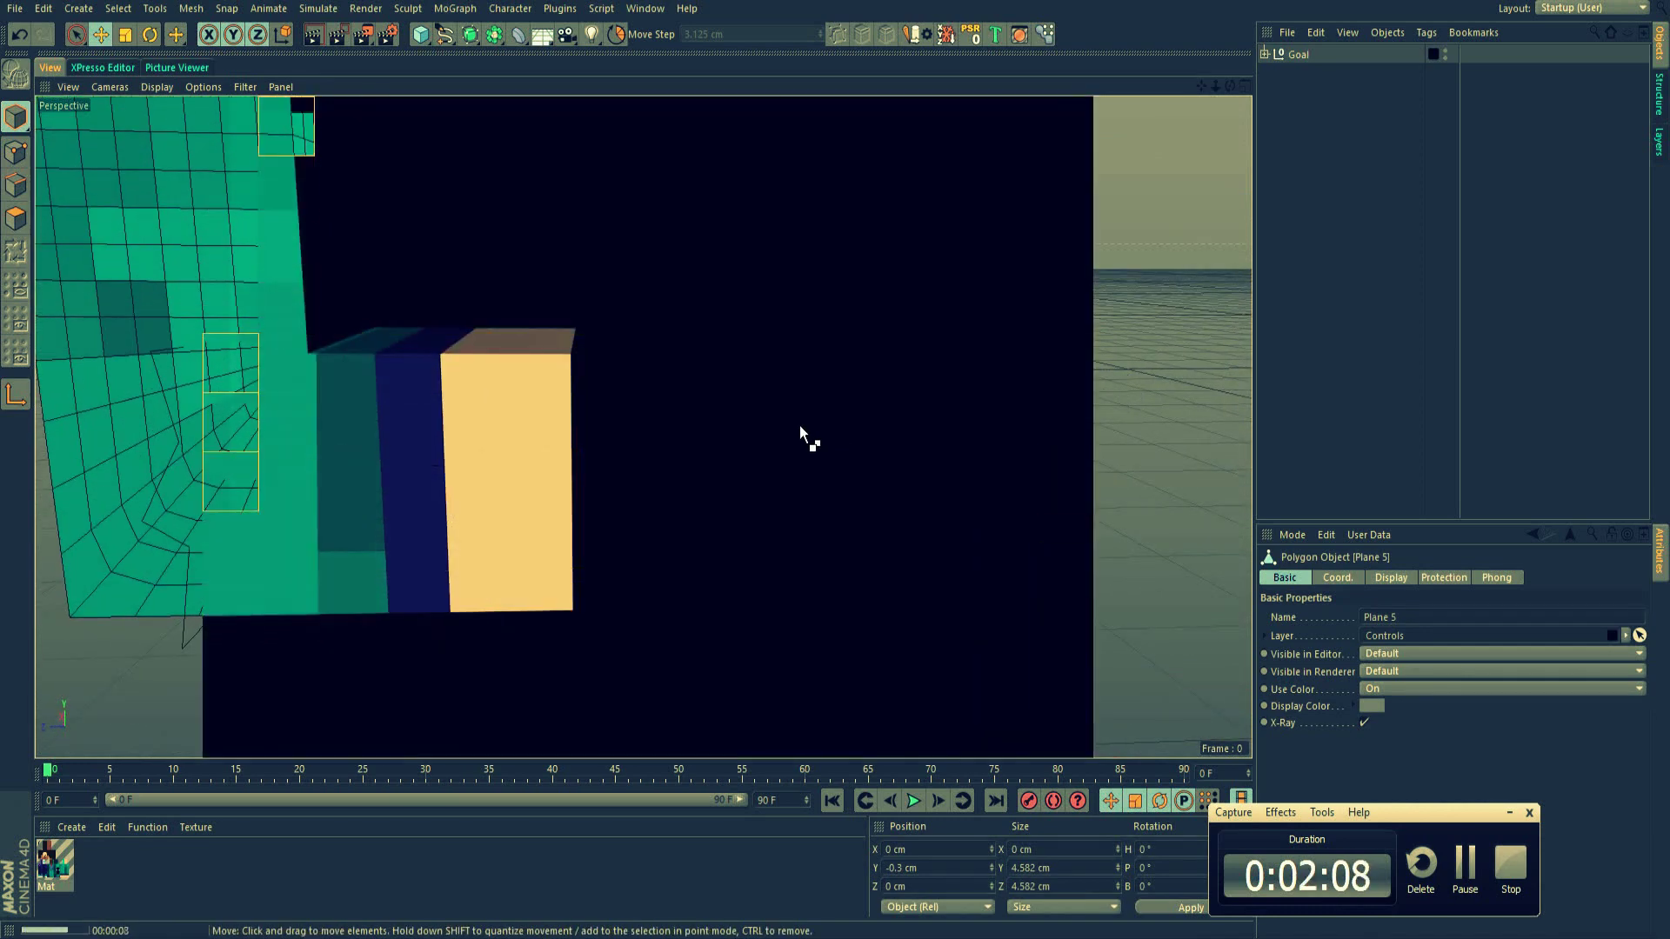
{"action": "mouse_move", "coordinate": [635, 483]}
{"action": "left_mouse_down", "text": "alt"}
{"action": "mouse_move", "coordinate": [608, 490]}
{"action": "mouse_move", "coordinate": [765, 447]}
{"action": "mouse_move", "coordinate": [876, 499]}
{"action": "mouse_move", "coordinate": [851, 490]}
{"action": "mouse_move", "coordinate": [838, 442]}
{"action": "left_mouse_up", "text": "alt"}
{"action": "left_click", "coordinate": [689, 438]}
Move the four window planes up onto the toe block
{"action": "left_click", "coordinate": [840, 442]}
{"action": "scroll", "coordinate": [705, 533], "scroll_direction": "up", "scroll_amount": 2}
{"action": "scroll", "coordinate": [705, 533], "scroll_direction": "down", "scroll_amount": 3}
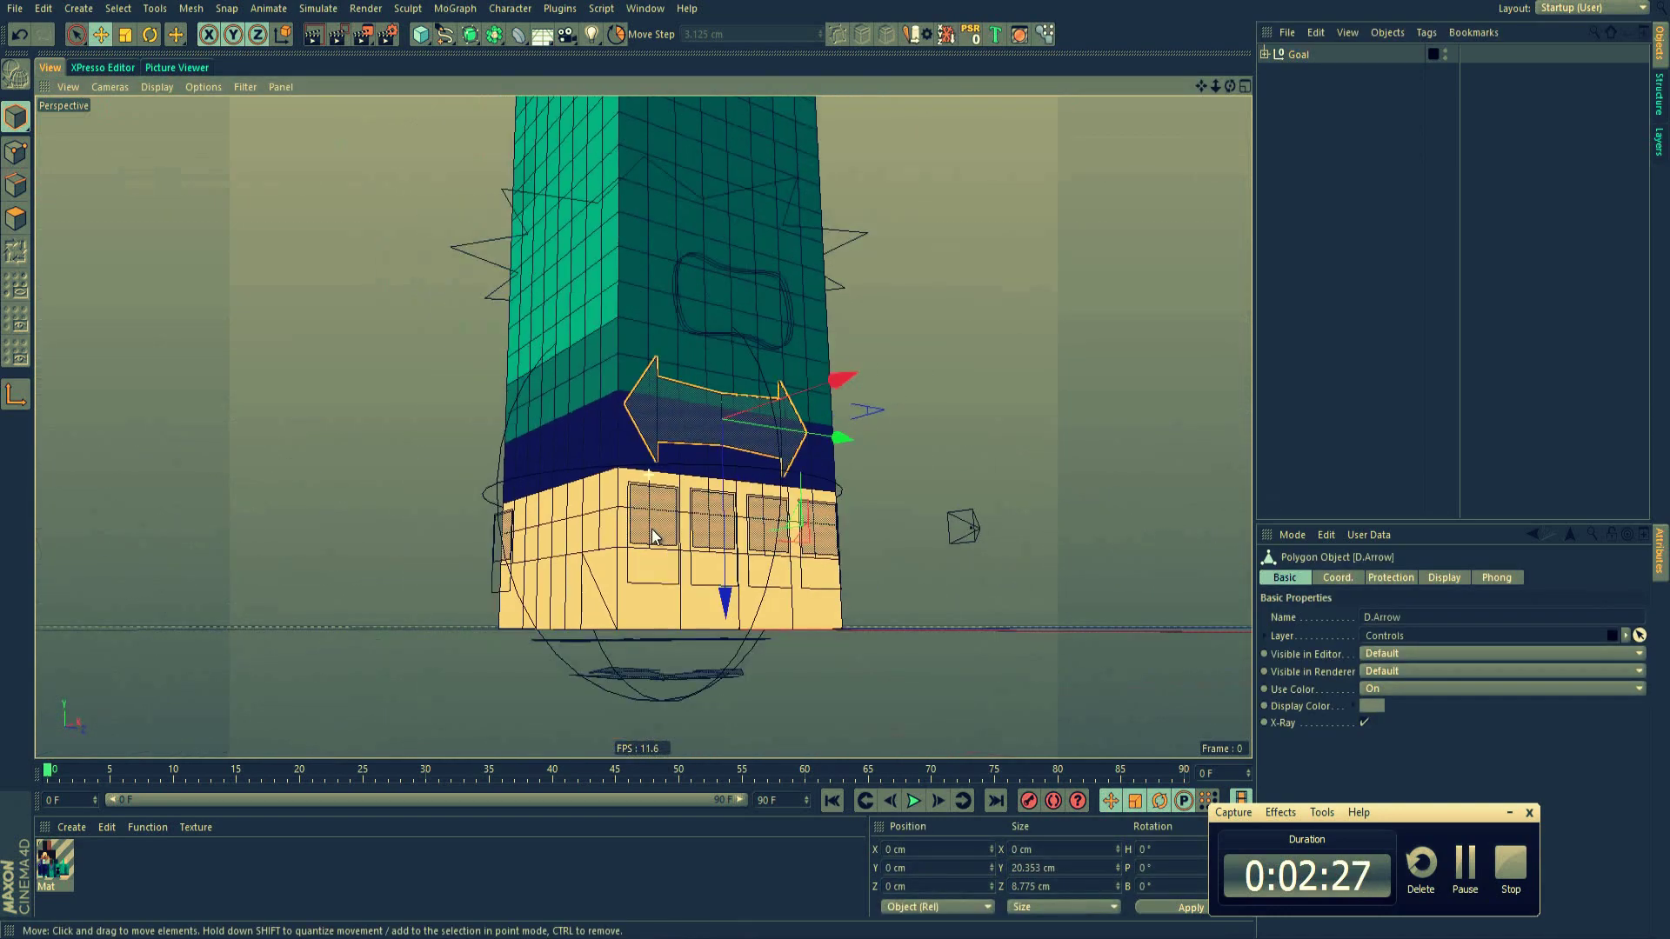
{"action": "left_click", "coordinate": [651, 522]}
{"action": "mouse_move", "coordinate": [651, 528]}
{"action": "left_mouse_down", "text": "alt"}
{"action": "mouse_move", "coordinate": [842, 568]}
{"action": "mouse_move", "coordinate": [740, 400]}
{"action": "left_mouse_up", "text": "alt"}
{"action": "mouse_move", "coordinate": [737, 387]}
{"action": "left_mouse_down"}
{"action": "mouse_move", "coordinate": [717, 665]}
{"action": "mouse_move", "coordinate": [732, 555]}
{"action": "mouse_move", "coordinate": [816, 534]}
{"action": "mouse_move", "coordinate": [671, 563]}
{"action": "mouse_move", "coordinate": [722, 626]}
{"action": "mouse_move", "coordinate": [553, 575]}
{"action": "mouse_move", "coordinate": [747, 505]}
{"action": "mouse_move", "coordinate": [761, 362]}
{"action": "mouse_move", "coordinate": [662, 596]}
{"action": "mouse_move", "coordinate": [764, 517]}
{"action": "mouse_move", "coordinate": [717, 548]}
{"action": "mouse_move", "coordinate": [658, 427]}
{"action": "left_mouse_up"}
{"action": "left_click", "coordinate": [718, 664]}
Select the Plane 5 window planes, all four planes, and the D.Arrow control
{"action": "key", "text": "r"}
{"action": "key", "text": "e"}
{"action": "left_click", "coordinate": [715, 532]}
{"action": "left_click", "coordinate": [661, 597], "text": "shift"}
{"action": "left_click", "coordinate": [674, 349]}
{"action": "left_click_drag", "start_coordinate": [673, 349], "coordinate": [786, 351], "text": "alt"}
Move the four arrow planes up onto the tan toe block
{"action": "left_click", "coordinate": [626, 481]}
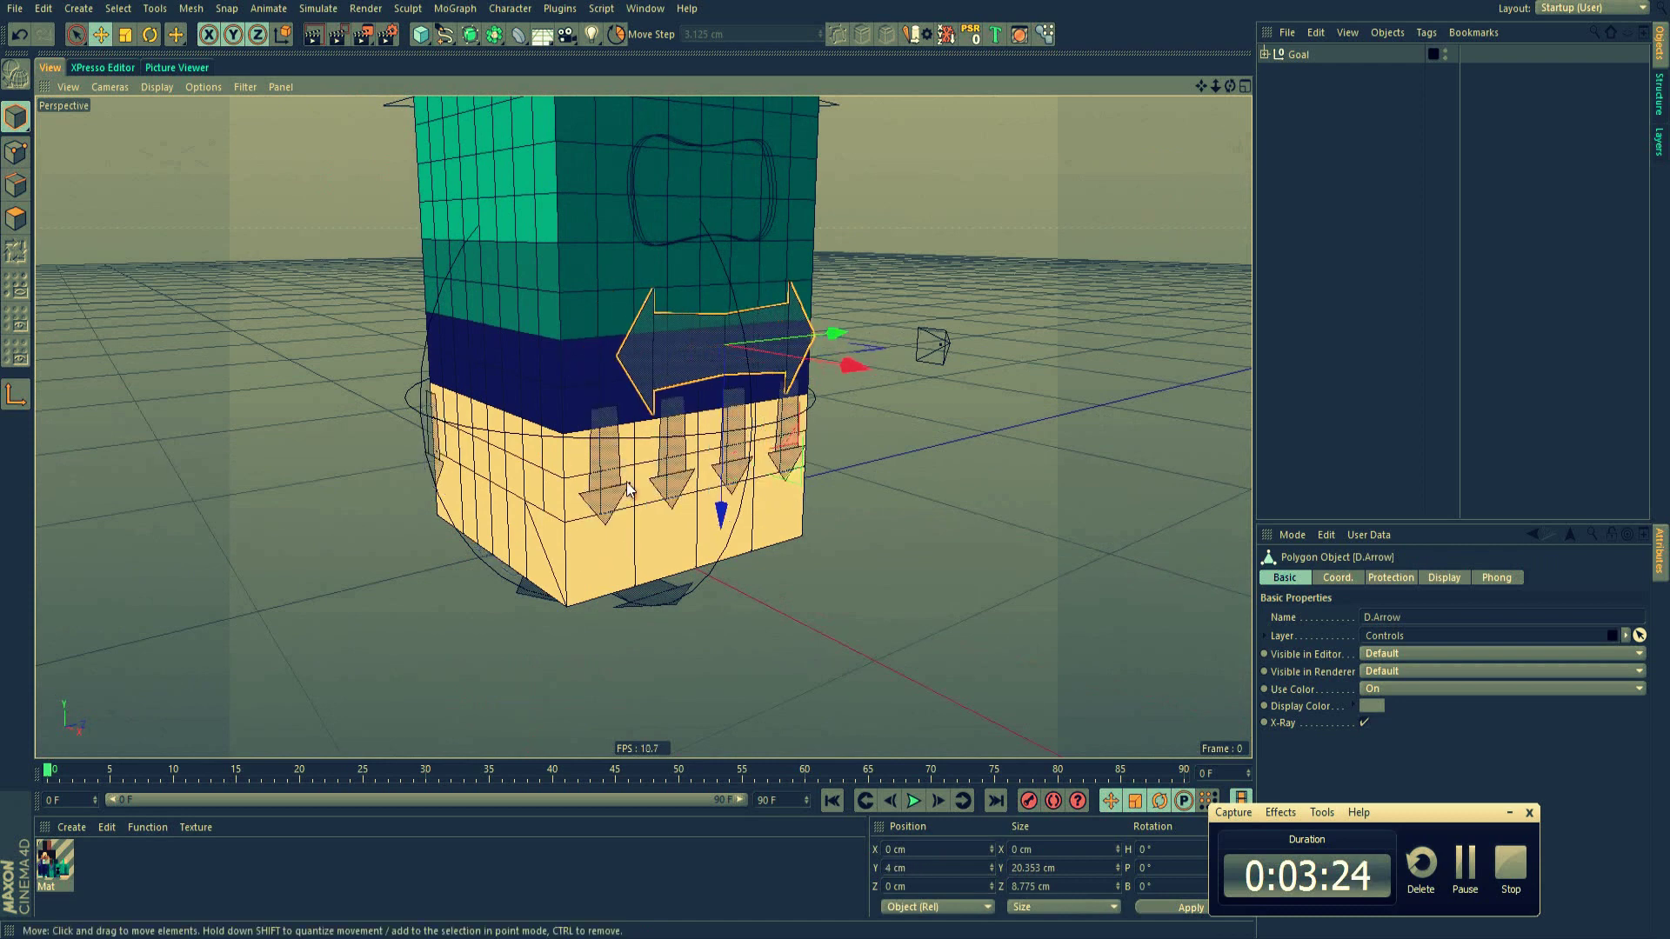
{"action": "mouse_move", "coordinate": [627, 481]}
{"action": "left_mouse_down", "text": "alt"}
{"action": "mouse_move", "coordinate": [602, 348]}
{"action": "mouse_move", "coordinate": [798, 503]}
{"action": "mouse_move", "coordinate": [920, 477]}
{"action": "left_mouse_up", "text": "alt"}
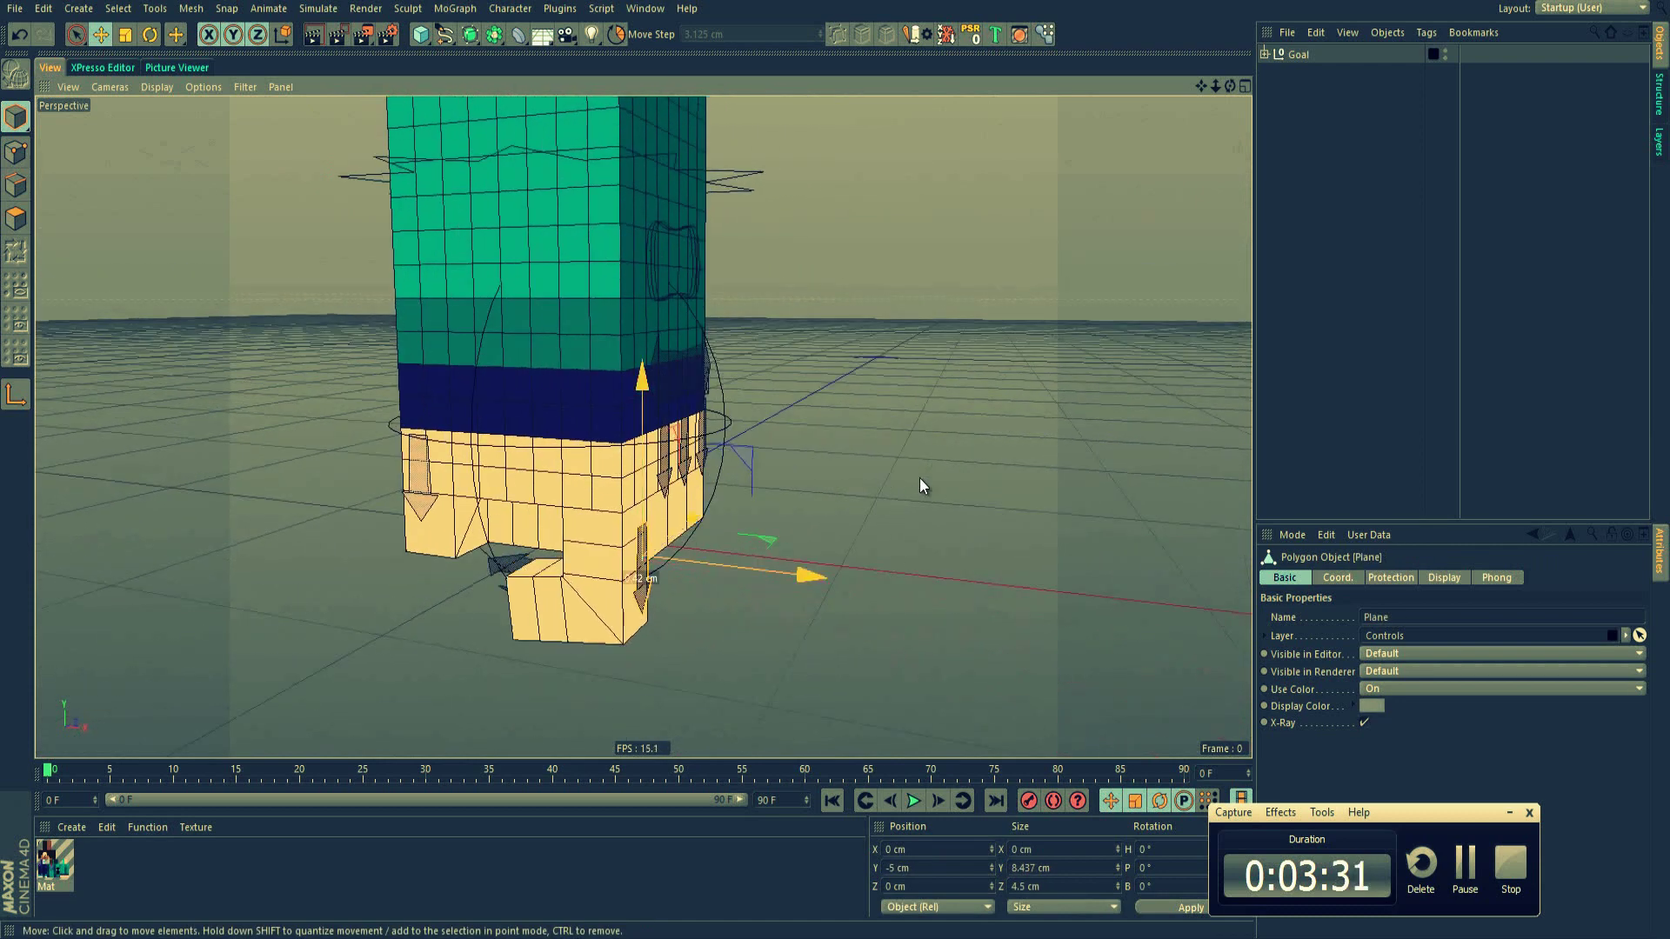
{"action": "scroll", "coordinate": [613, 526], "scroll_direction": "up", "scroll_amount": 3}
{"action": "scroll", "coordinate": [612, 524], "scroll_direction": "up", "scroll_amount": 3}
{"action": "left_click_drag", "start_coordinate": [748, 408], "coordinate": [740, 346]}
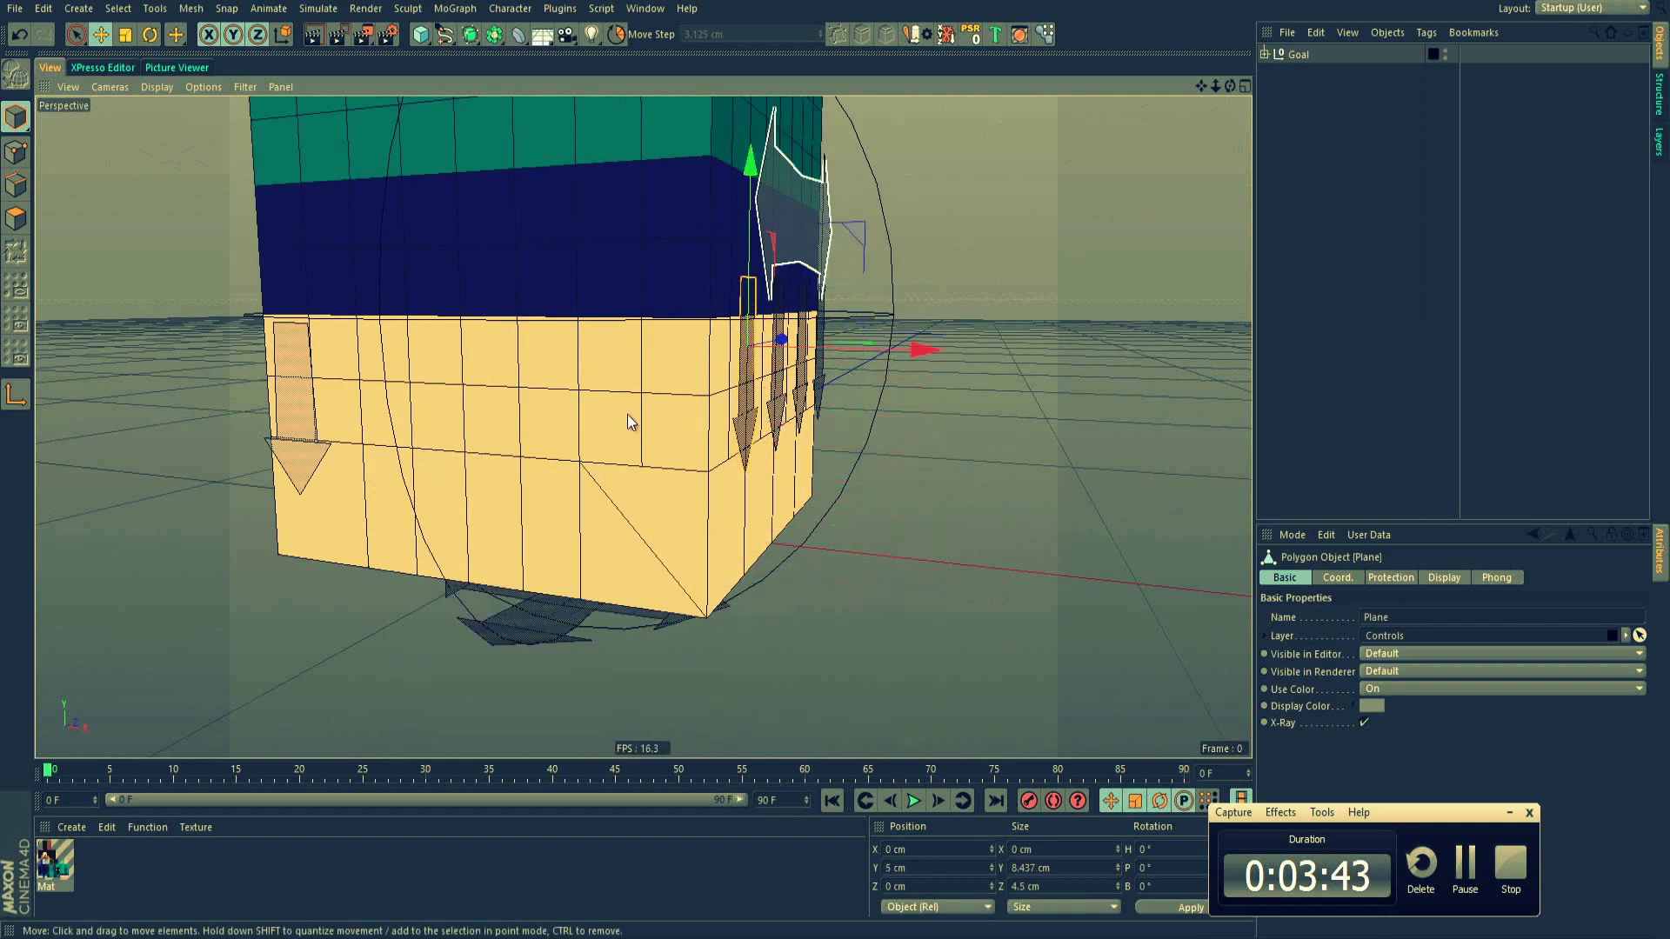
{"action": "left_click_drag", "start_coordinate": [627, 414], "coordinate": [695, 261], "text": "alt"}
{"action": "mouse_move", "coordinate": [780, 228]}
{"action": "left_mouse_down"}
{"action": "mouse_move", "coordinate": [730, 341]}
{"action": "mouse_move", "coordinate": [605, 356]}
{"action": "mouse_move", "coordinate": [802, 318]}
{"action": "mouse_move", "coordinate": [801, 244]}
{"action": "mouse_move", "coordinate": [813, 324]}
{"action": "mouse_move", "coordinate": [481, 440]}
{"action": "left_mouse_up"}
Adjust the circle spline and nudge the arrow planes back down
{"action": "left_click", "coordinate": [673, 411]}
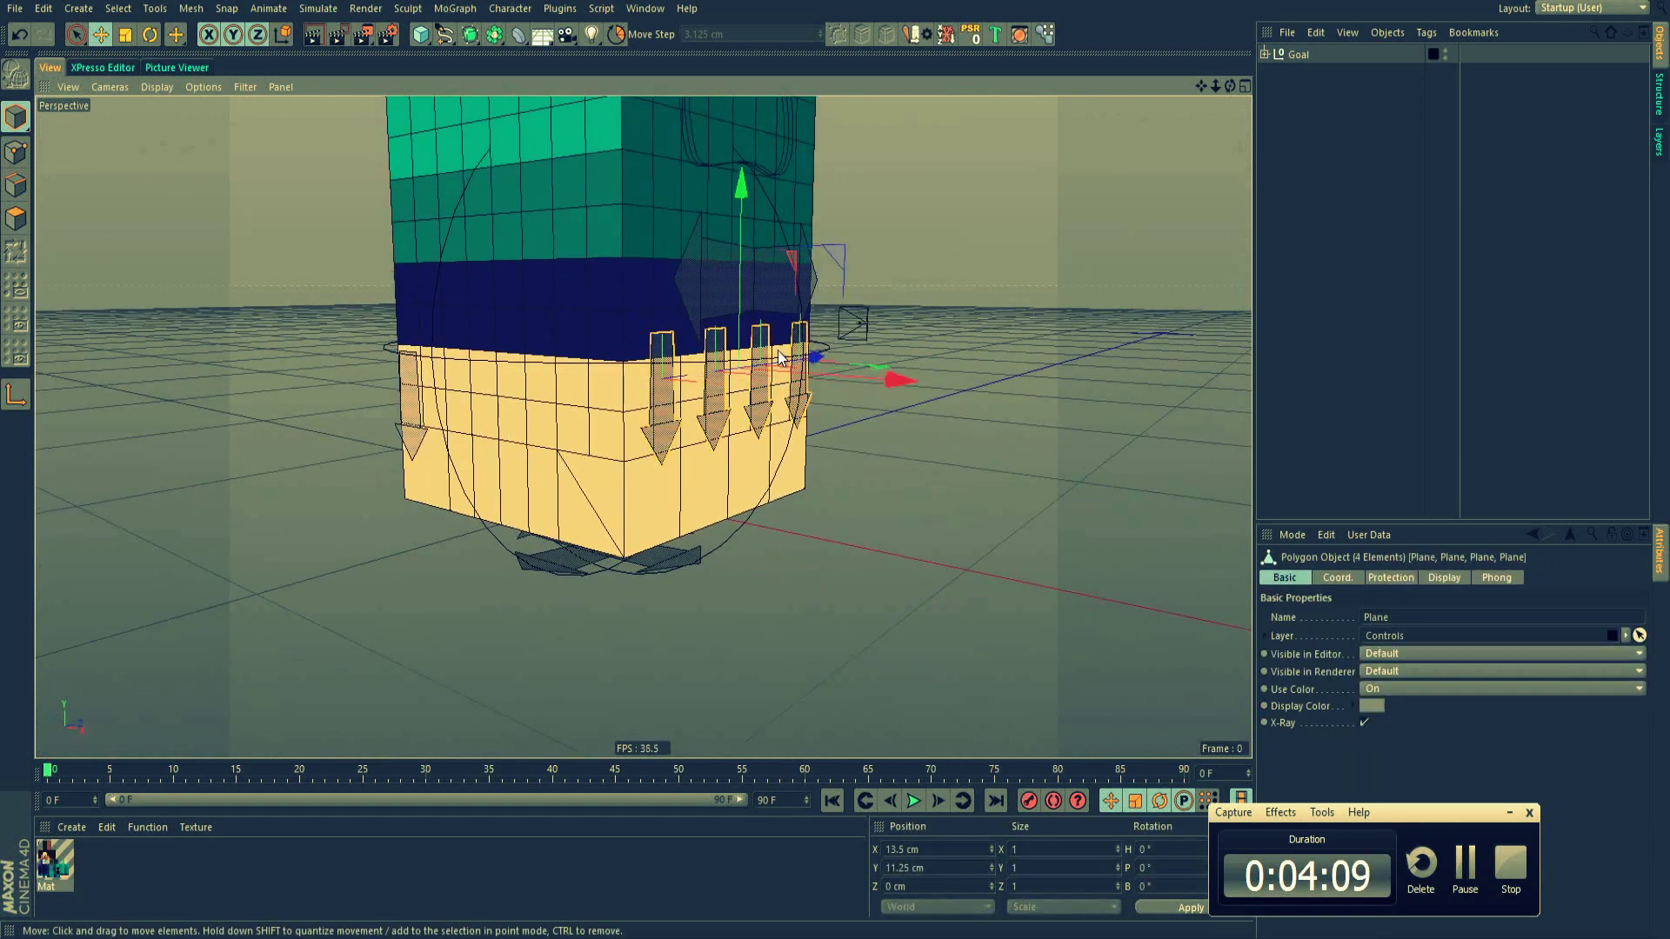
{"action": "mouse_move", "coordinate": [673, 411]}
{"action": "left_mouse_down", "text": "alt"}
{"action": "mouse_move", "coordinate": [746, 278]}
{"action": "mouse_move", "coordinate": [696, 409]}
{"action": "mouse_move", "coordinate": [580, 454]}
{"action": "mouse_move", "coordinate": [610, 505]}
{"action": "mouse_move", "coordinate": [677, 523]}
{"action": "left_mouse_up", "text": "alt"}
{"action": "left_click", "coordinate": [625, 516]}
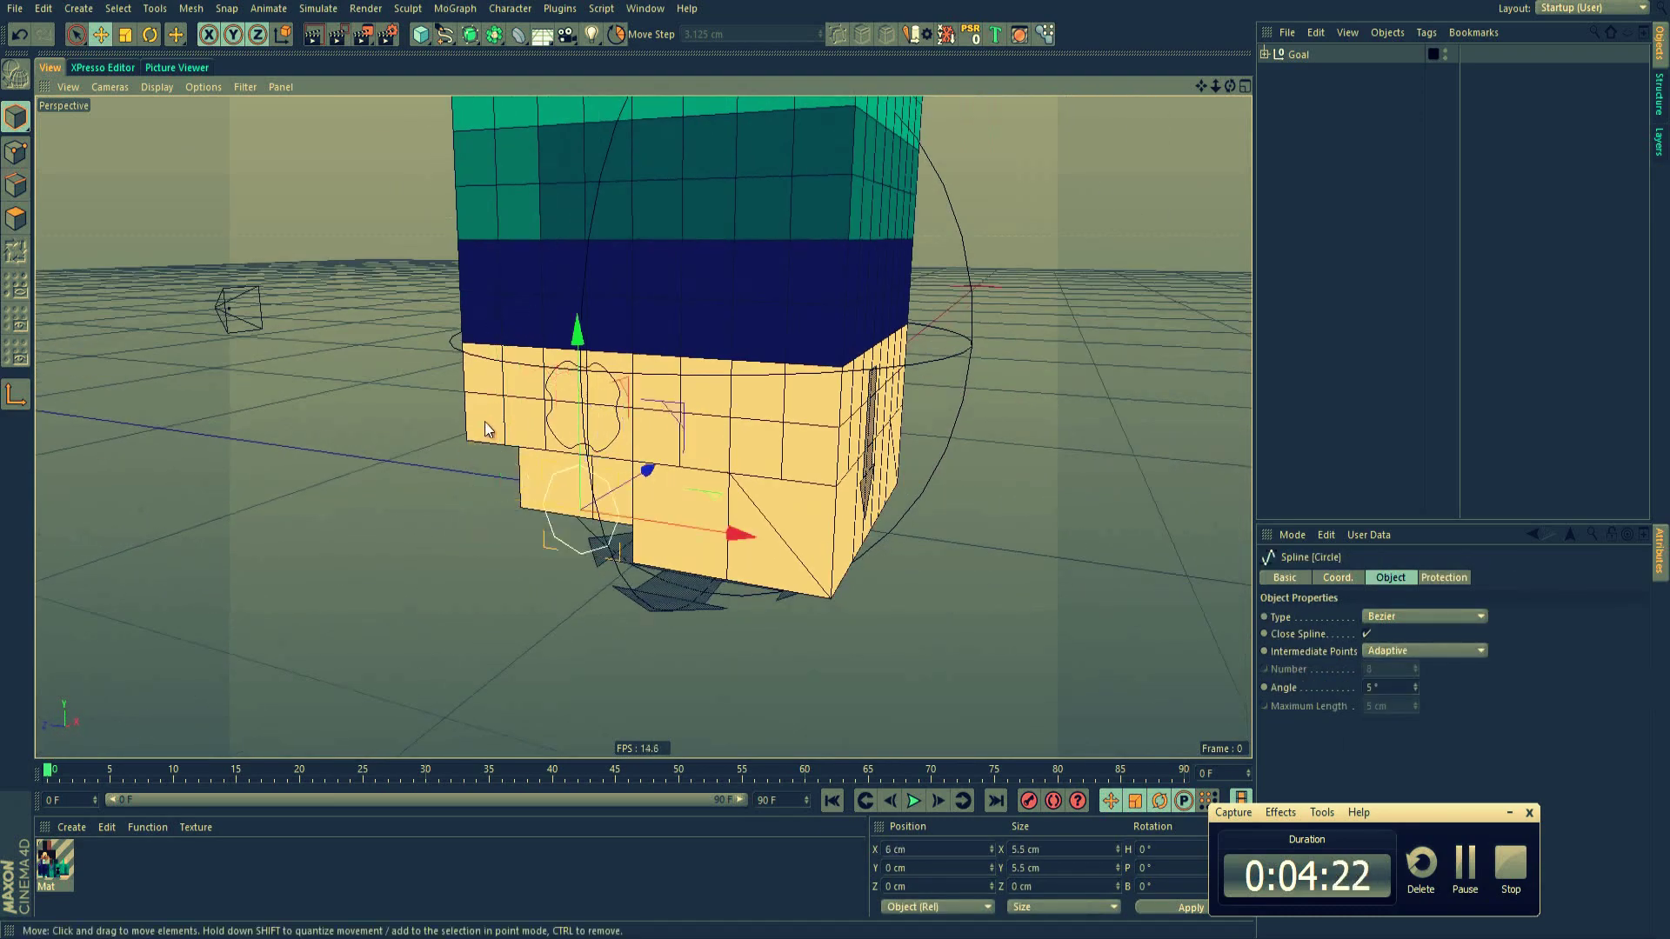
{"action": "left_click_drag", "start_coordinate": [483, 422], "coordinate": [787, 464], "text": "alt"}
{"action": "left_click", "coordinate": [792, 466]}
{"action": "mouse_move", "coordinate": [803, 285]}
{"action": "left_mouse_down"}
{"action": "mouse_move", "coordinate": [766, 404]}
{"action": "mouse_move", "coordinate": [950, 489]}
{"action": "mouse_move", "coordinate": [896, 245]}
{"action": "mouse_move", "coordinate": [899, 361]}
{"action": "mouse_move", "coordinate": [988, 503]}
{"action": "mouse_move", "coordinate": [677, 386]}
{"action": "mouse_move", "coordinate": [660, 489]}
{"action": "left_mouse_up"}
{"action": "left_click", "coordinate": [923, 473], "text": "shift"}
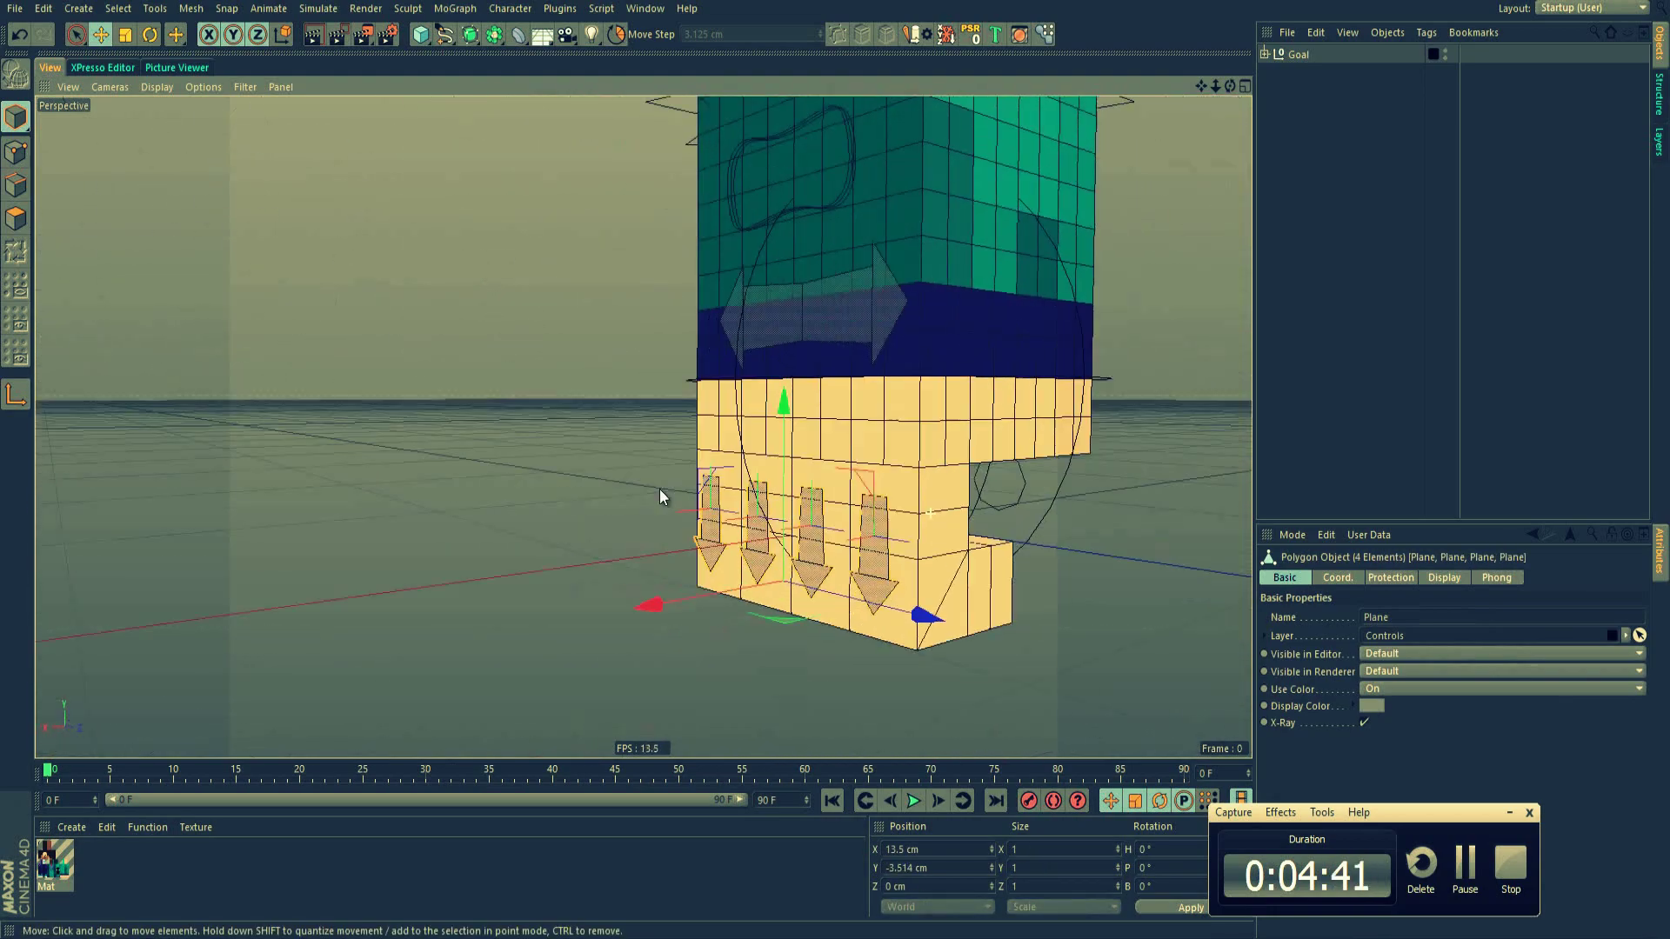
Pull the Goal to bend the foot and shift Spline F.R. sideways
{"action": "scroll", "coordinate": [660, 489], "scroll_direction": "down", "scroll_amount": 3}
{"action": "left_click", "coordinate": [724, 331]}
{"action": "mouse_move", "coordinate": [725, 331]}
{"action": "left_mouse_down"}
{"action": "mouse_move", "coordinate": [597, 219]}
{"action": "mouse_move", "coordinate": [606, 141]}
{"action": "mouse_move", "coordinate": [929, 194]}
{"action": "mouse_move", "coordinate": [508, 242]}
{"action": "mouse_move", "coordinate": [819, 198]}
{"action": "mouse_move", "coordinate": [801, 246]}
{"action": "mouse_move", "coordinate": [290, 304]}
{"action": "mouse_move", "coordinate": [964, 313]}
{"action": "mouse_move", "coordinate": [635, 257]}
{"action": "left_mouse_up"}
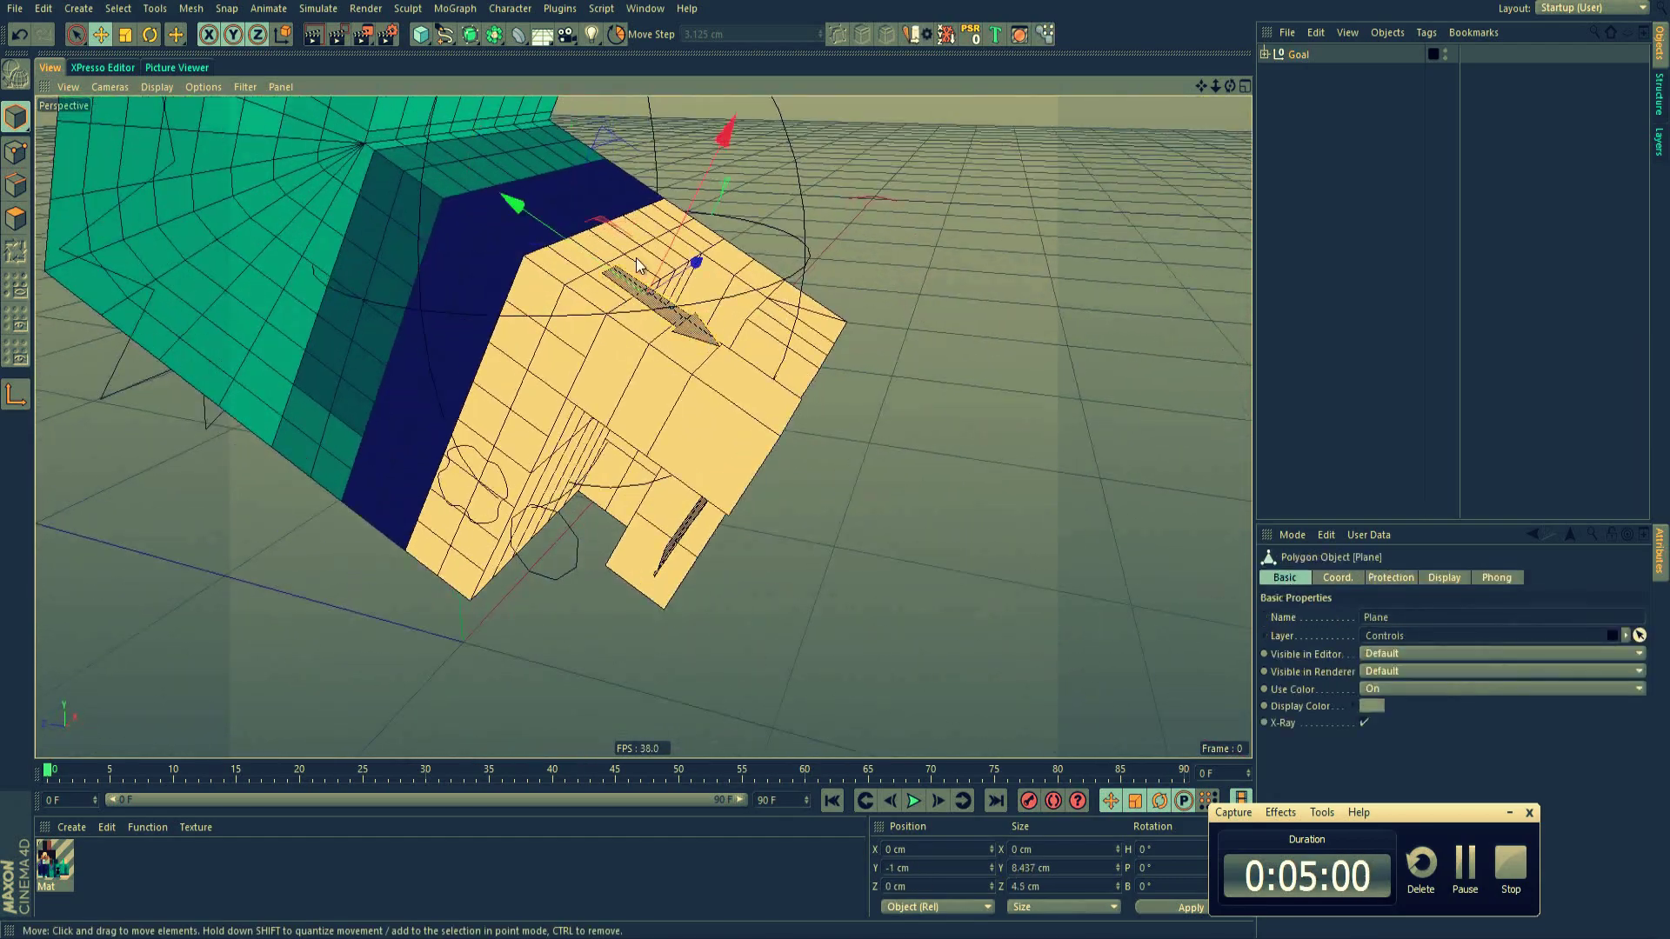
{"action": "mouse_move", "coordinate": [505, 484]}
{"action": "left_mouse_down"}
{"action": "mouse_move", "coordinate": [536, 359]}
{"action": "mouse_move", "coordinate": [471, 384]}
{"action": "mouse_move", "coordinate": [667, 319]}
{"action": "mouse_move", "coordinate": [350, 320]}
{"action": "mouse_move", "coordinate": [491, 343]}
{"action": "mouse_move", "coordinate": [514, 403]}
{"action": "mouse_move", "coordinate": [583, 458]}
{"action": "mouse_move", "coordinate": [609, 522]}
{"action": "mouse_move", "coordinate": [582, 379]}
{"action": "mouse_move", "coordinate": [451, 297]}
{"action": "mouse_move", "coordinate": [523, 262]}
{"action": "left_mouse_up"}
Move the two Plane 3 controls along Y to deform the toes
{"action": "left_click", "coordinate": [582, 460], "text": "shift"}
{"action": "left_click", "coordinate": [696, 349]}
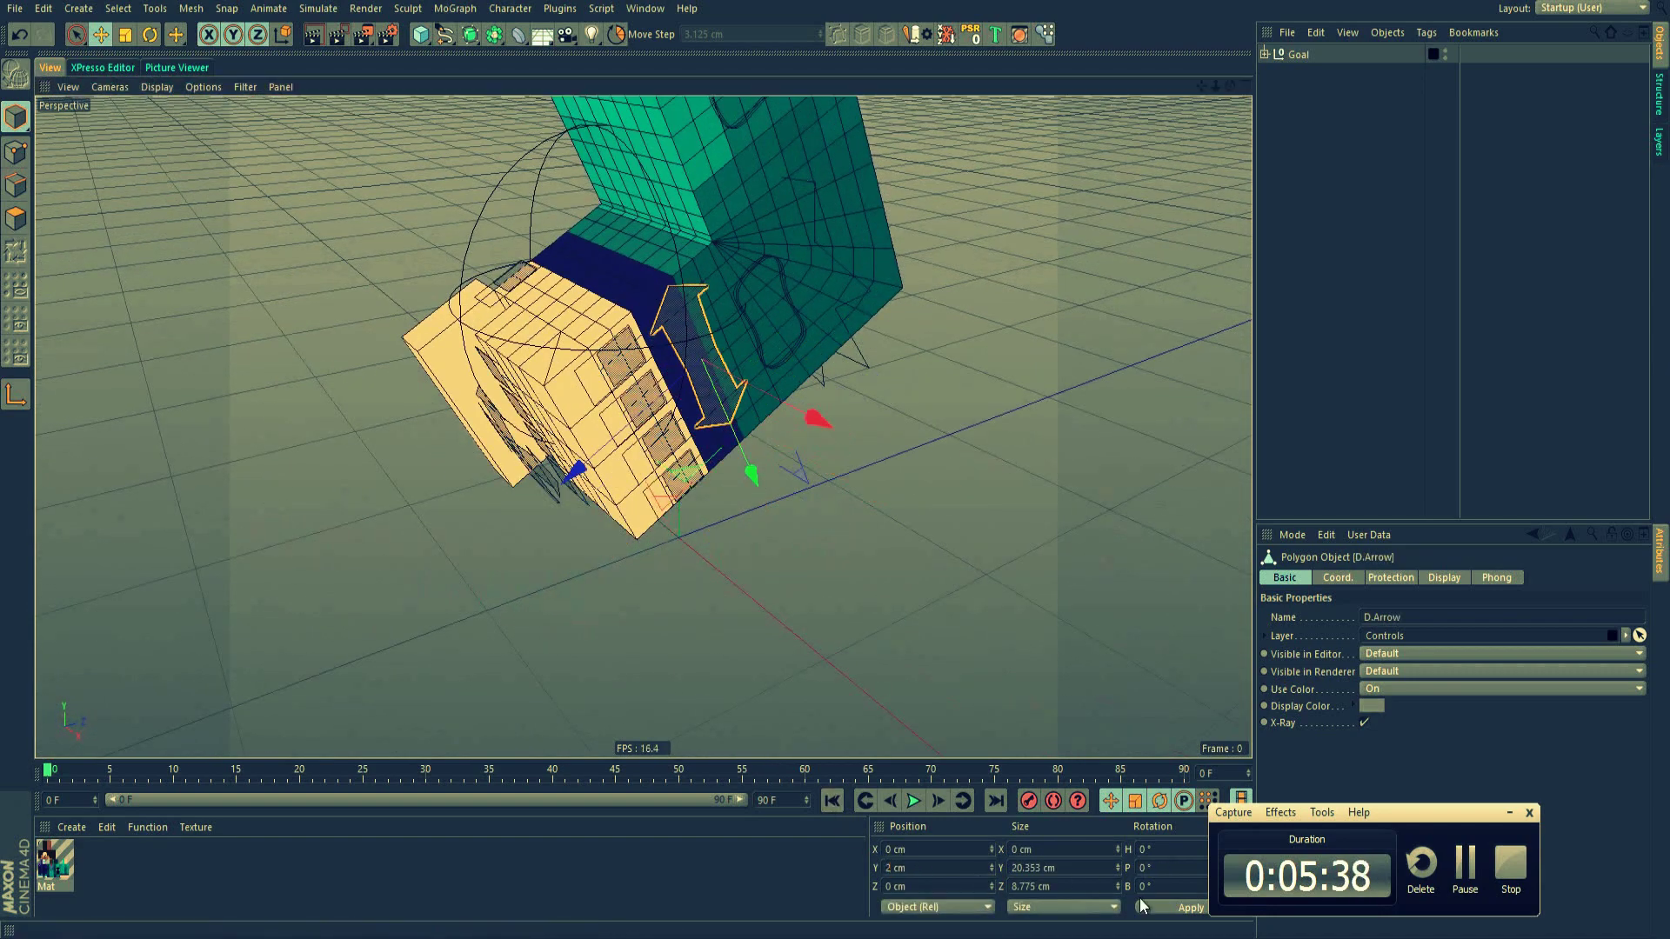
{"action": "left_click", "coordinate": [608, 426]}
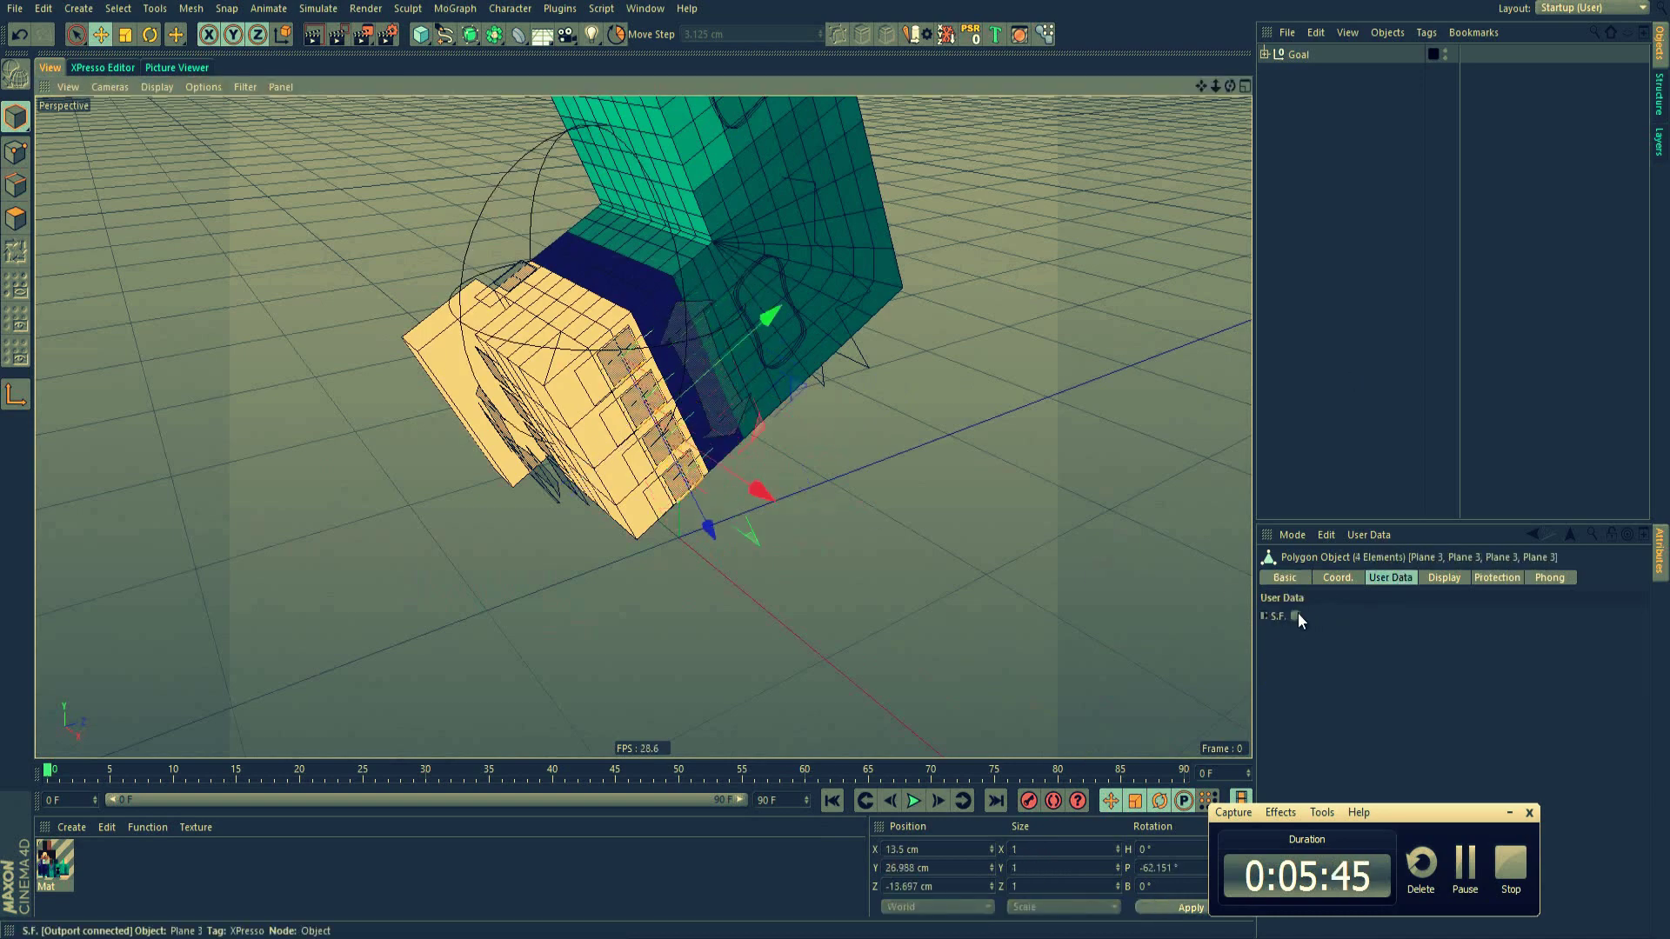
{"action": "mouse_move", "coordinate": [686, 447]}
{"action": "left_mouse_down", "text": "ctrl"}
{"action": "mouse_move", "coordinate": [782, 320]}
{"action": "mouse_move", "coordinate": [808, 335]}
{"action": "mouse_move", "coordinate": [668, 375]}
{"action": "mouse_move", "coordinate": [639, 496]}
{"action": "left_mouse_up", "text": "ctrl"}
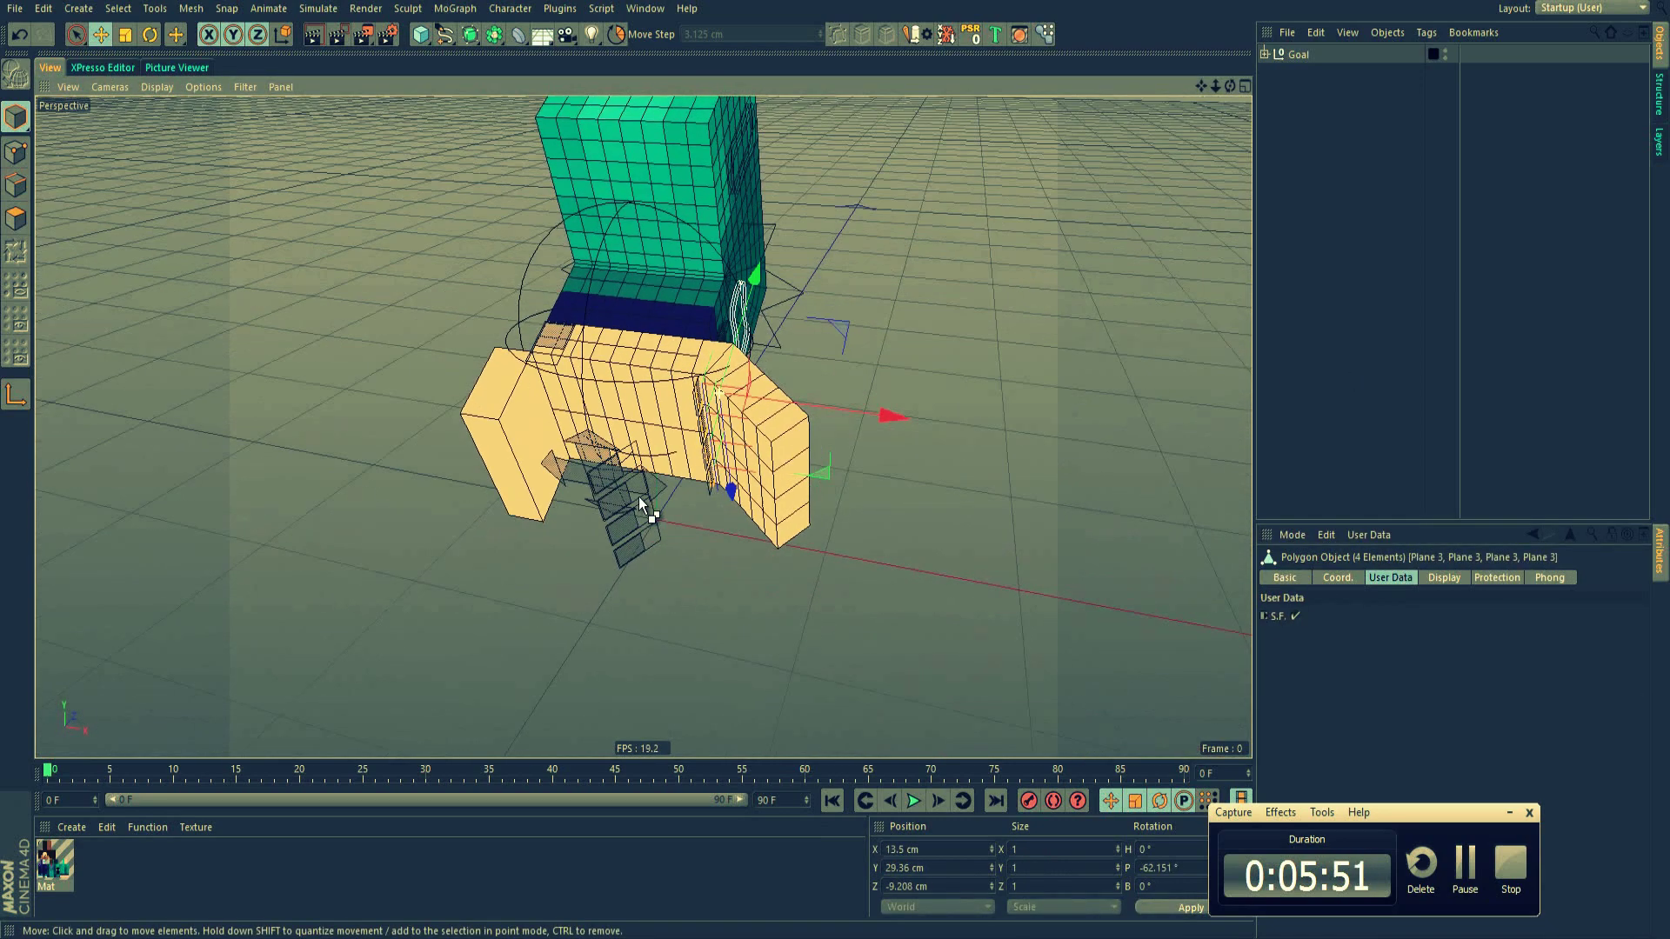
{"action": "left_click_drag", "start_coordinate": [746, 382], "coordinate": [746, 323]}
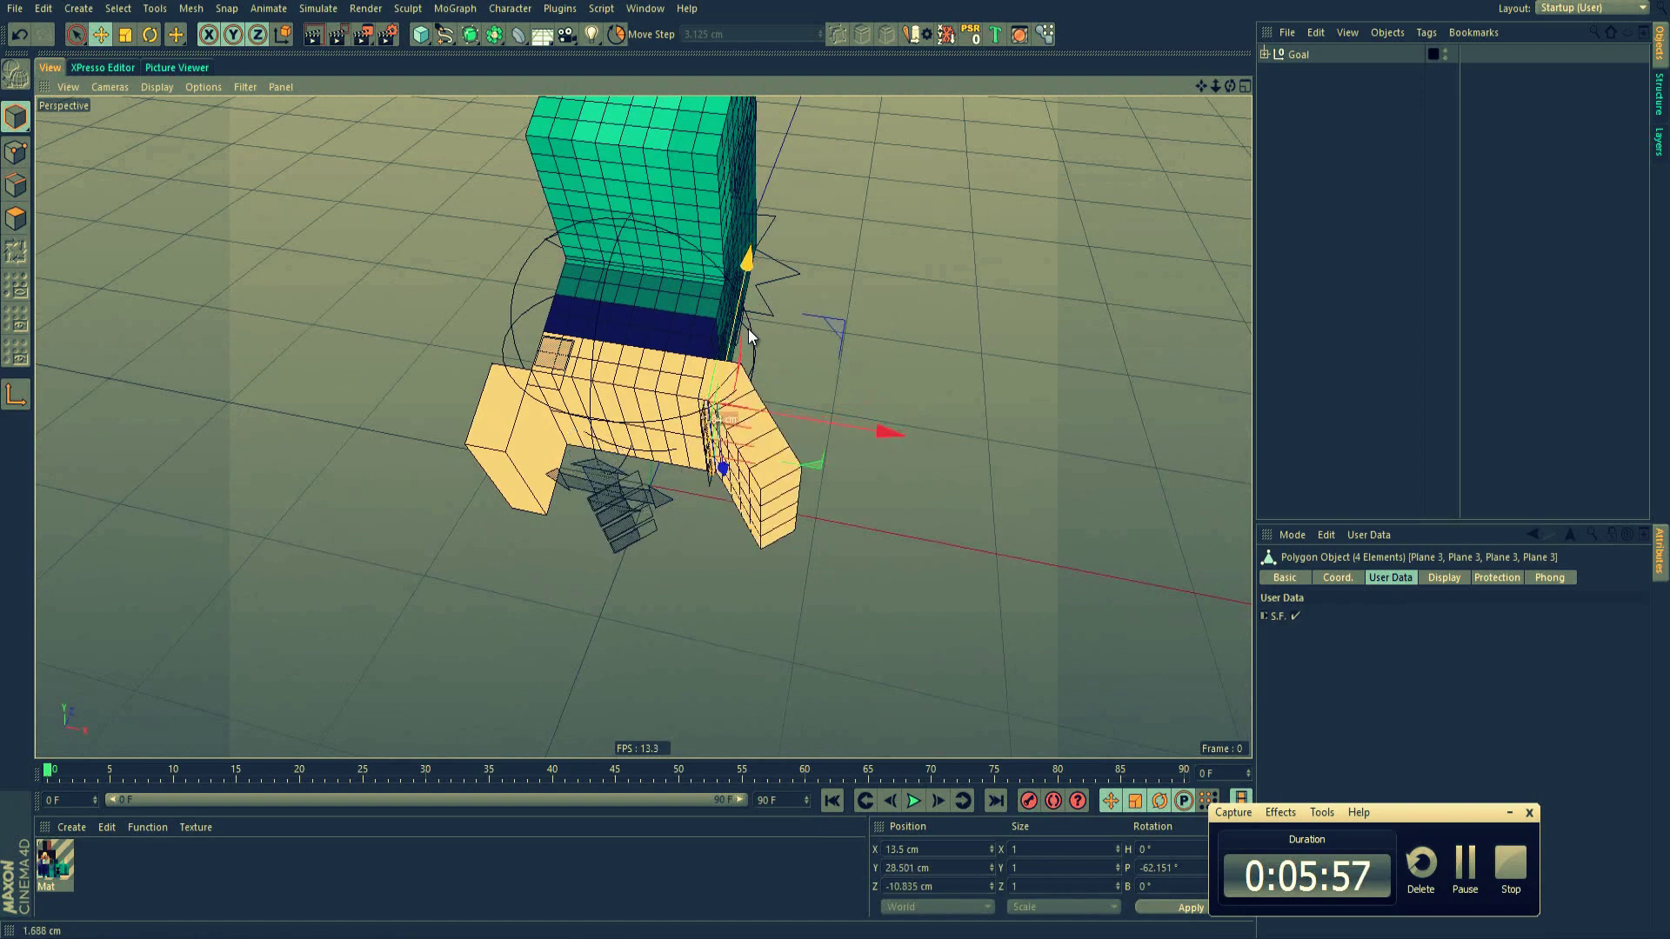
Shift the tan toe piece 4.32 cm sideways
{"action": "left_click", "coordinate": [613, 487]}
{"action": "scroll", "coordinate": [636, 548], "scroll_direction": "up", "scroll_amount": 4}
{"action": "left_click", "coordinate": [752, 440]}
{"action": "mouse_move", "coordinate": [753, 440]}
{"action": "left_mouse_down", "text": "alt"}
{"action": "mouse_move", "coordinate": [674, 141]}
{"action": "mouse_move", "coordinate": [694, 211]}
{"action": "mouse_move", "coordinate": [680, 184]}
{"action": "left_mouse_up", "text": "alt"}
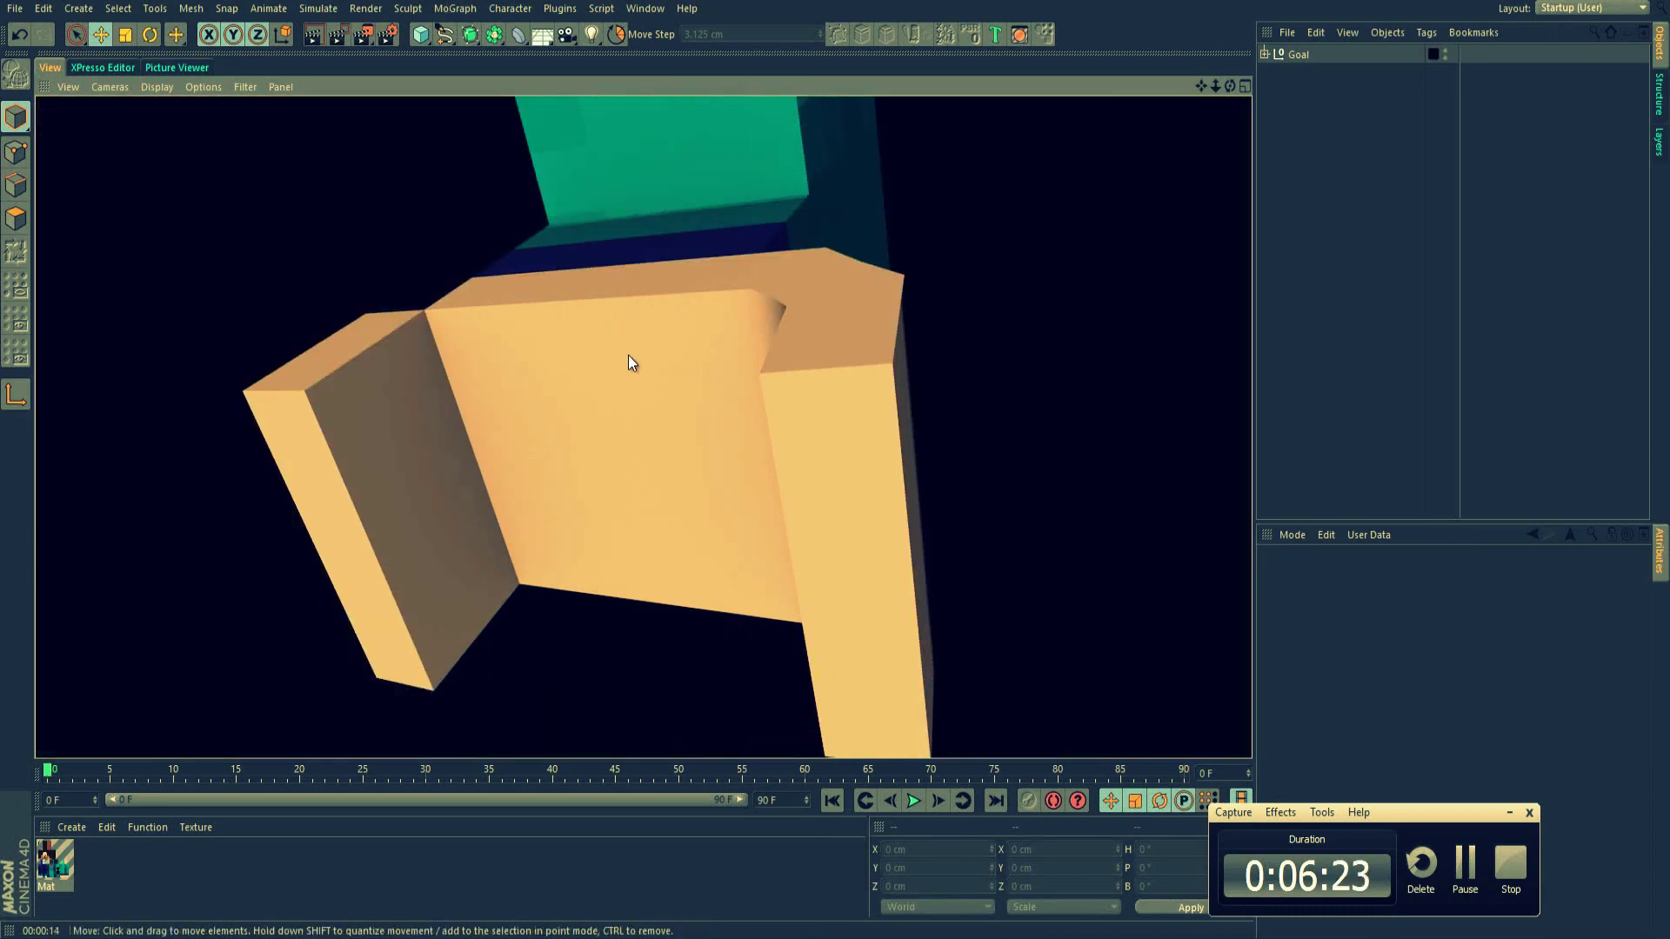
{"action": "mouse_move", "coordinate": [628, 355]}
{"action": "left_mouse_down", "text": "alt"}
{"action": "mouse_move", "coordinate": [792, 491]}
{"action": "mouse_move", "coordinate": [377, 470]}
{"action": "mouse_move", "coordinate": [835, 523]}
{"action": "mouse_move", "coordinate": [645, 484]}
{"action": "mouse_move", "coordinate": [831, 543]}
{"action": "mouse_move", "coordinate": [763, 500]}
{"action": "mouse_move", "coordinate": [990, 547]}
{"action": "mouse_move", "coordinate": [817, 469]}
{"action": "mouse_move", "coordinate": [949, 478]}
{"action": "mouse_move", "coordinate": [615, 411]}
{"action": "mouse_move", "coordinate": [776, 398]}
{"action": "mouse_move", "coordinate": [679, 370]}
{"action": "mouse_move", "coordinate": [605, 302]}
{"action": "mouse_move", "coordinate": [576, 376]}
{"action": "left_mouse_up", "text": "alt"}
{"action": "left_click", "coordinate": [835, 523]}
{"action": "key", "text": "r"}
{"action": "key", "text": "e"}
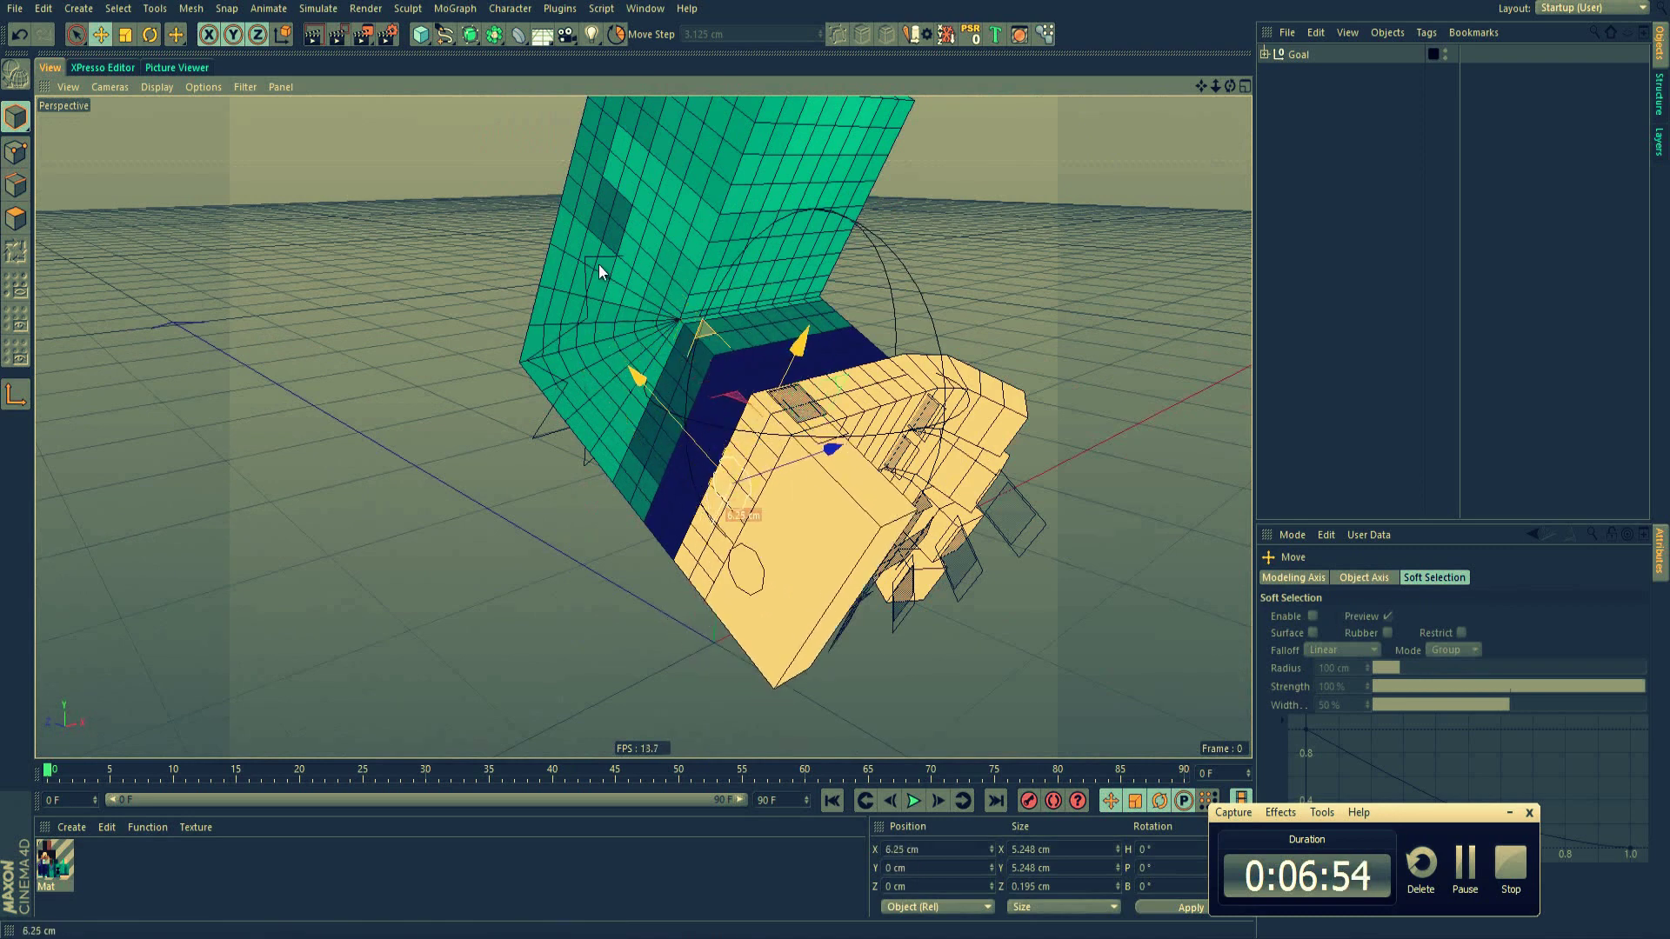
{"action": "left_click_drag", "start_coordinate": [789, 223], "coordinate": [884, 423]}
Turn off the S.F. user-data option on the three Plane 3 controls
{"action": "left_click", "coordinate": [742, 362]}
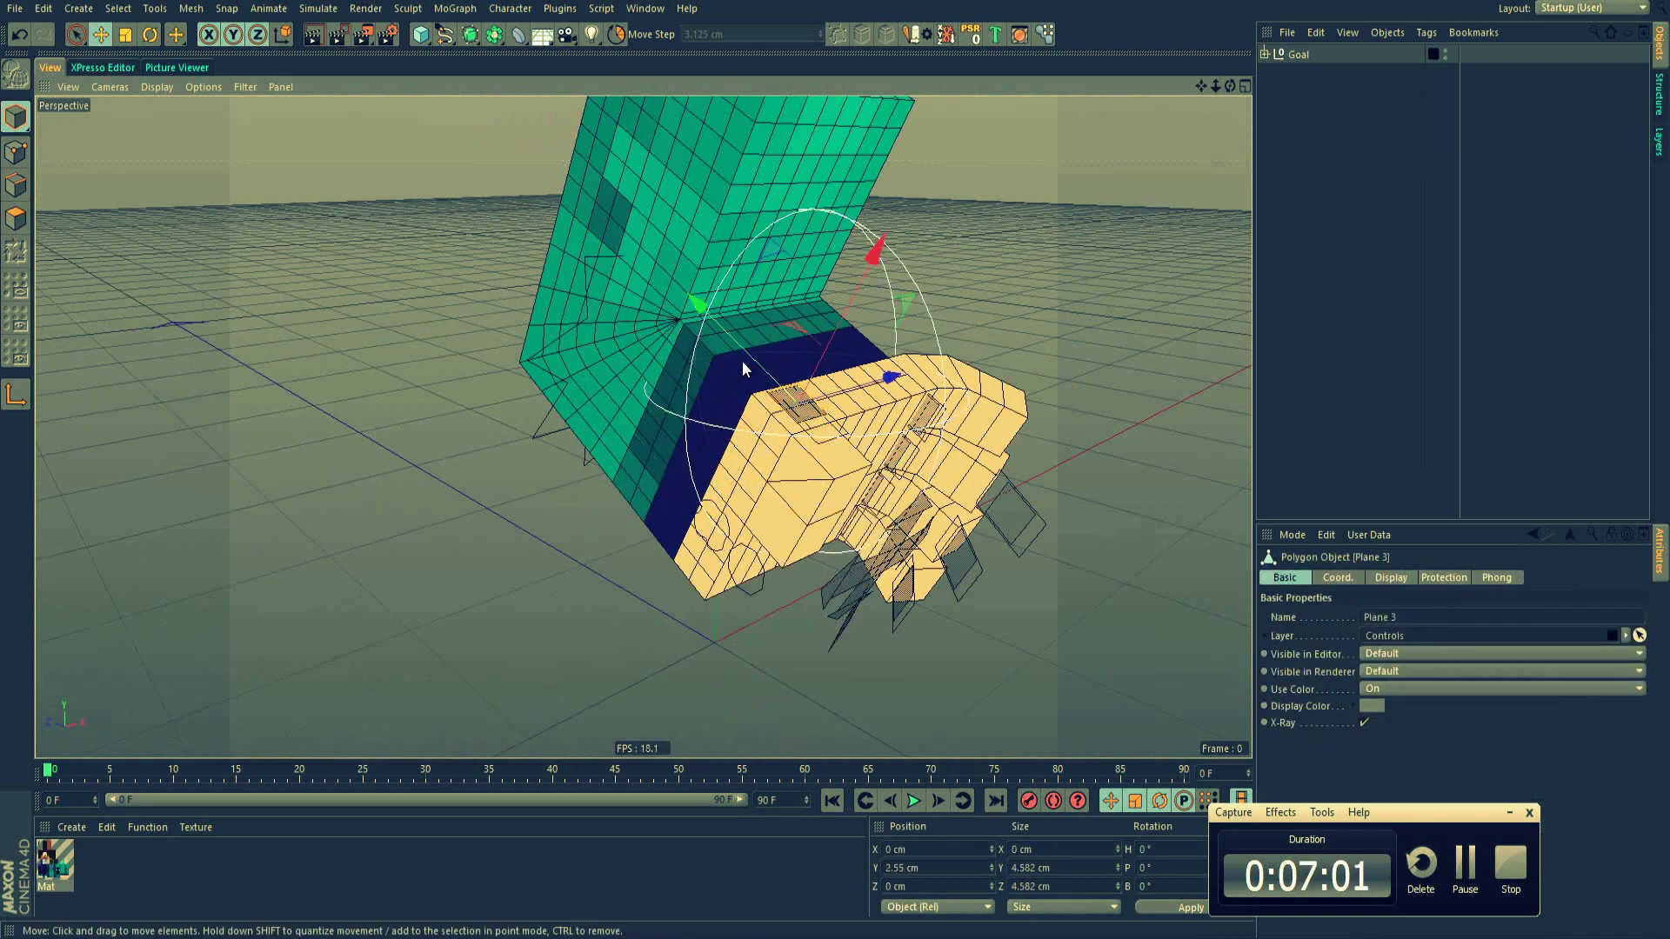
{"action": "mouse_move", "coordinate": [743, 361]}
{"action": "left_mouse_down", "text": "alt"}
{"action": "mouse_move", "coordinate": [931, 417]}
{"action": "mouse_move", "coordinate": [804, 436]}
{"action": "mouse_move", "coordinate": [810, 449]}
{"action": "mouse_move", "coordinate": [771, 442]}
{"action": "mouse_move", "coordinate": [975, 383]}
{"action": "mouse_move", "coordinate": [607, 459]}
{"action": "mouse_move", "coordinate": [822, 493]}
{"action": "left_mouse_up", "text": "alt"}
{"action": "left_click", "coordinate": [822, 492], "text": "shift"}
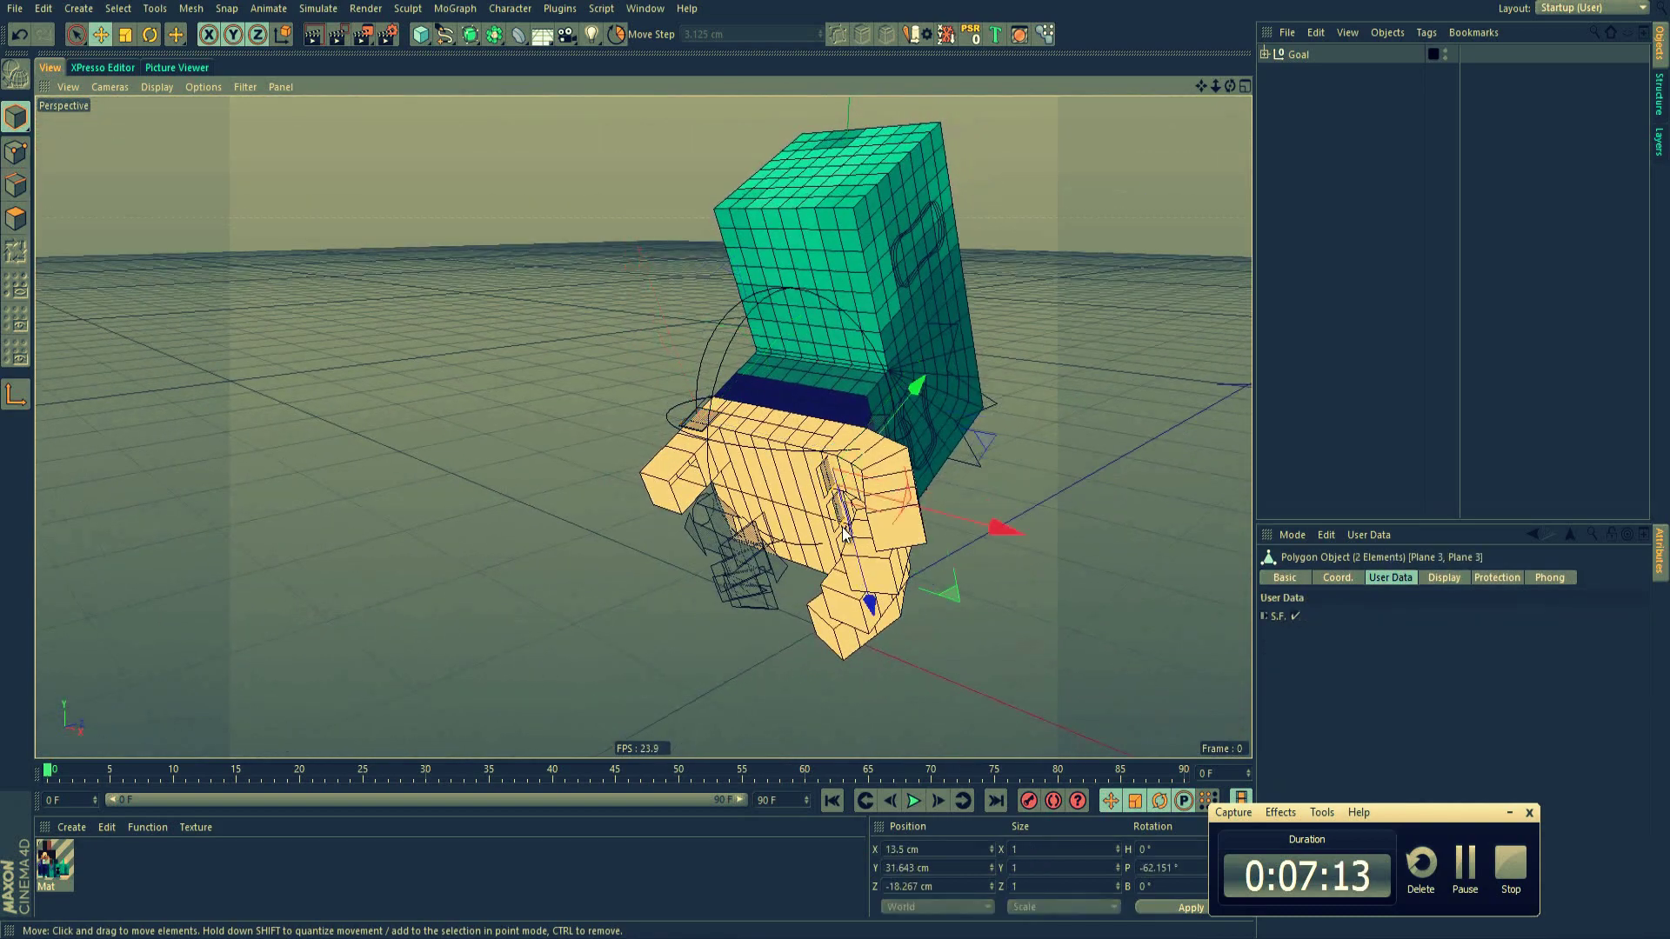
{"action": "scroll", "coordinate": [820, 497], "scroll_direction": "up", "scroll_amount": 3}
{"action": "scroll", "coordinate": [814, 506], "scroll_direction": "up", "scroll_amount": 2}
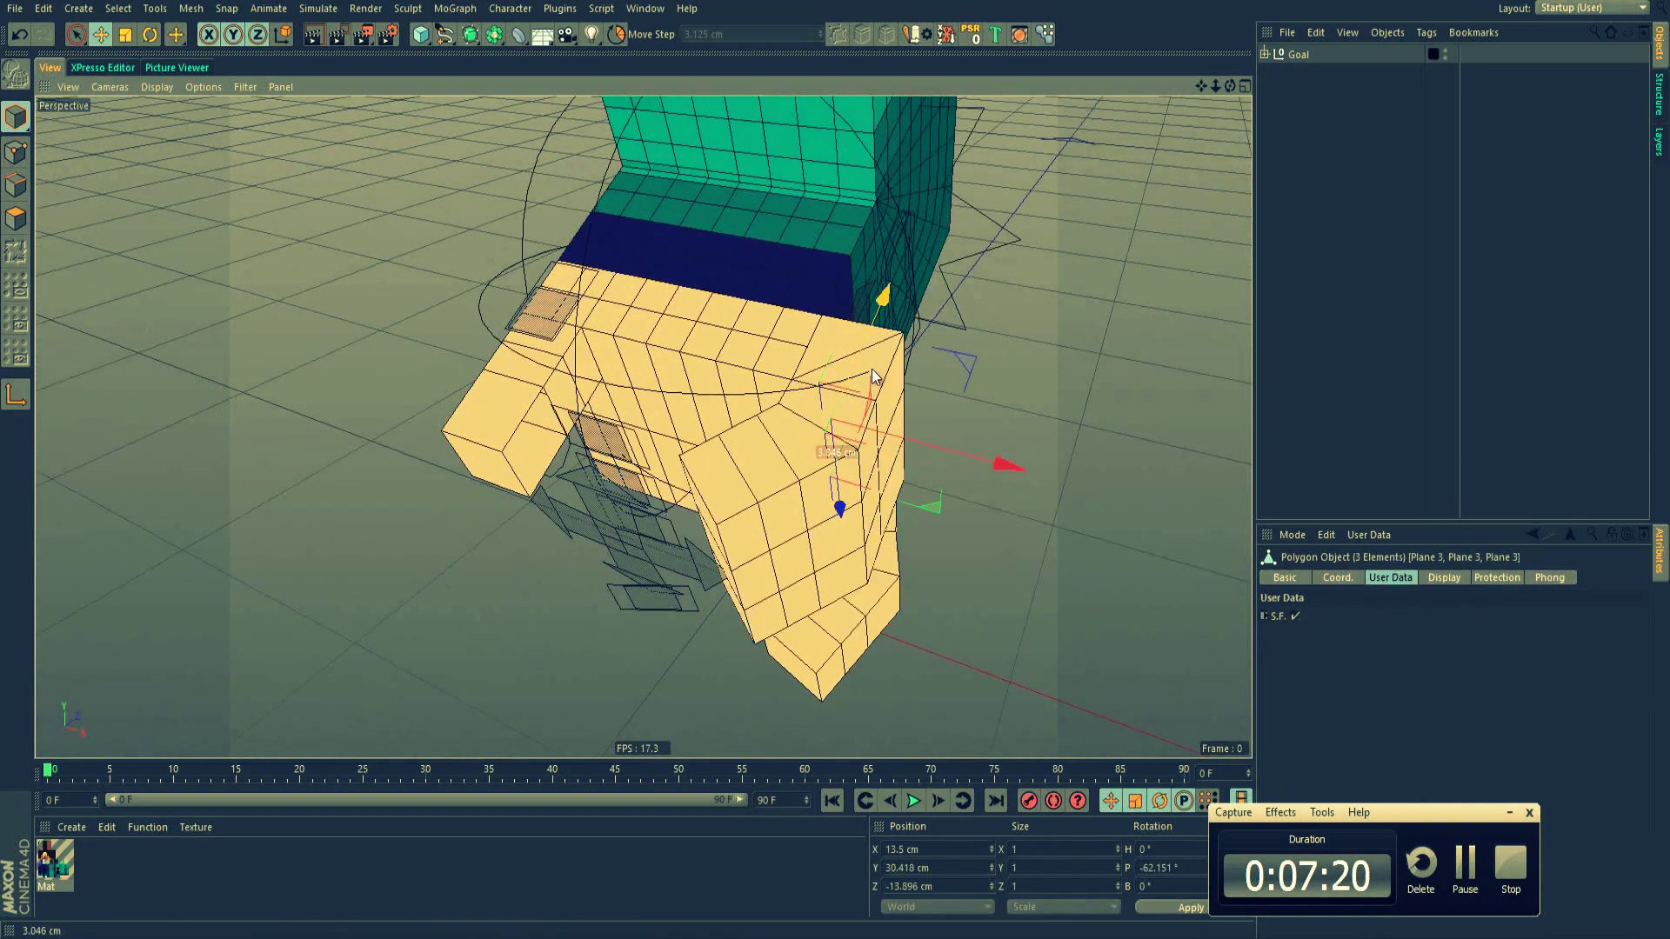
{"action": "left_click", "coordinate": [1296, 617]}
Move the Plane 5 controls, circle spline and D.Arrow along Z, then render a shaded preview
{"action": "mouse_move", "coordinate": [801, 545]}
{"action": "left_mouse_down", "text": "alt"}
{"action": "mouse_move", "coordinate": [1031, 410]}
{"action": "mouse_move", "coordinate": [680, 651]}
{"action": "mouse_move", "coordinate": [999, 633]}
{"action": "mouse_move", "coordinate": [696, 540]}
{"action": "mouse_move", "coordinate": [620, 547]}
{"action": "mouse_move", "coordinate": [797, 657]}
{"action": "mouse_move", "coordinate": [609, 557]}
{"action": "mouse_move", "coordinate": [599, 577]}
{"action": "mouse_move", "coordinate": [437, 534]}
{"action": "mouse_move", "coordinate": [575, 483]}
{"action": "mouse_move", "coordinate": [496, 350]}
{"action": "mouse_move", "coordinate": [561, 282]}
{"action": "mouse_move", "coordinate": [508, 284]}
{"action": "mouse_move", "coordinate": [615, 327]}
{"action": "mouse_move", "coordinate": [506, 513]}
{"action": "mouse_move", "coordinate": [580, 673]}
{"action": "mouse_move", "coordinate": [404, 568]}
{"action": "mouse_move", "coordinate": [636, 422]}
{"action": "mouse_move", "coordinate": [596, 632]}
{"action": "mouse_move", "coordinate": [628, 518]}
{"action": "left_mouse_up", "text": "alt"}
{"action": "left_click", "coordinate": [892, 596]}
{"action": "left_click", "coordinate": [662, 557], "text": "shift"}
{"action": "left_click", "coordinate": [600, 577]}
{"action": "left_click", "coordinate": [506, 512]}
{"action": "key", "text": "ctrl+r"}
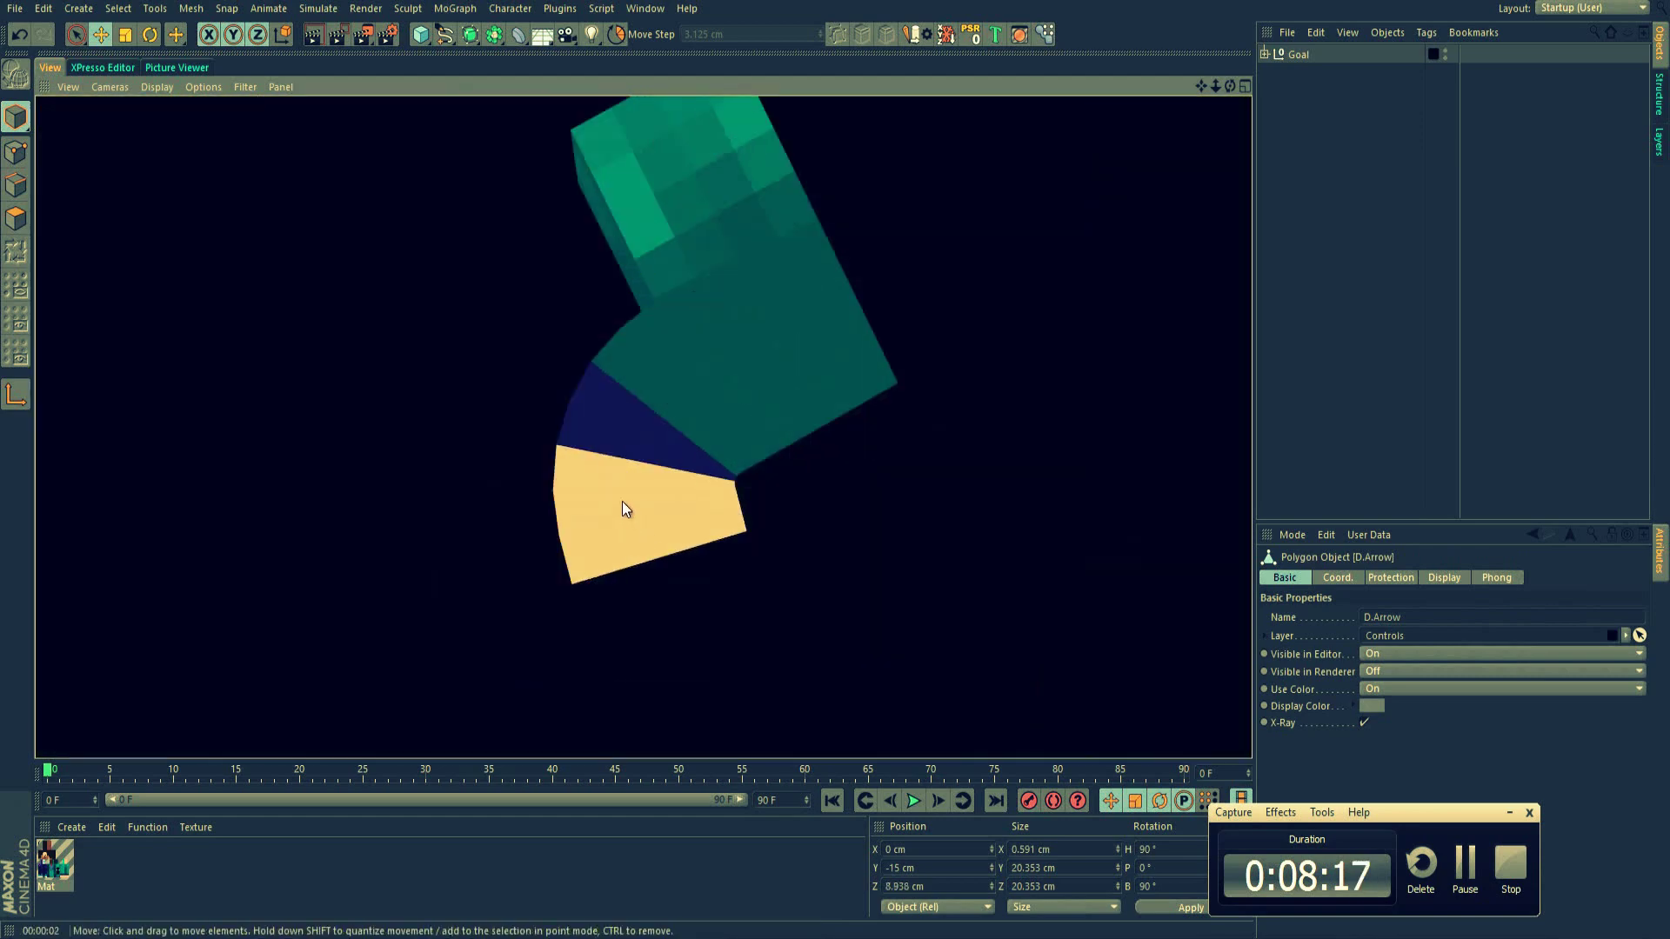
{"action": "left_click", "coordinate": [203, 88]}
{"action": "left_click", "coordinate": [434, 153]}
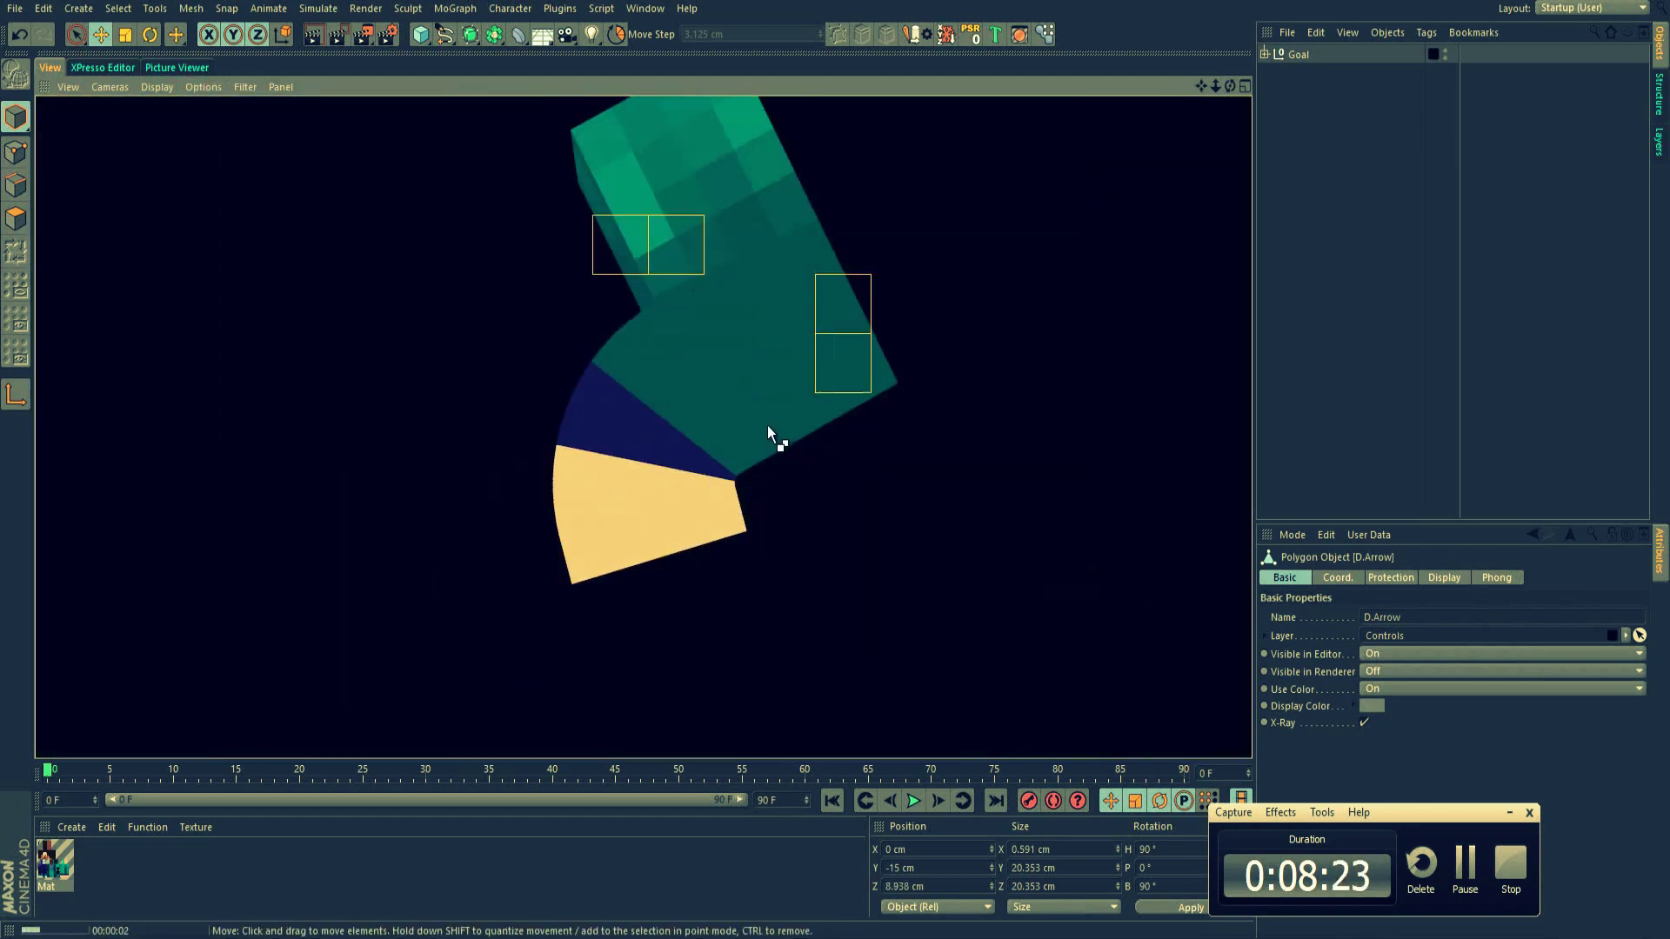
Reset D.Arrow and the rest pose, then raise the Goal 12.5 cm to bend the foot
{"action": "mouse_move", "coordinate": [586, 439]}
{"action": "left_mouse_down"}
{"action": "mouse_move", "coordinate": [657, 426]}
{"action": "mouse_move", "coordinate": [565, 570]}
{"action": "mouse_move", "coordinate": [584, 574]}
{"action": "left_mouse_up"}
{"action": "key", "text": "ctrl+z"}
{"action": "left_click", "coordinate": [970, 38]}
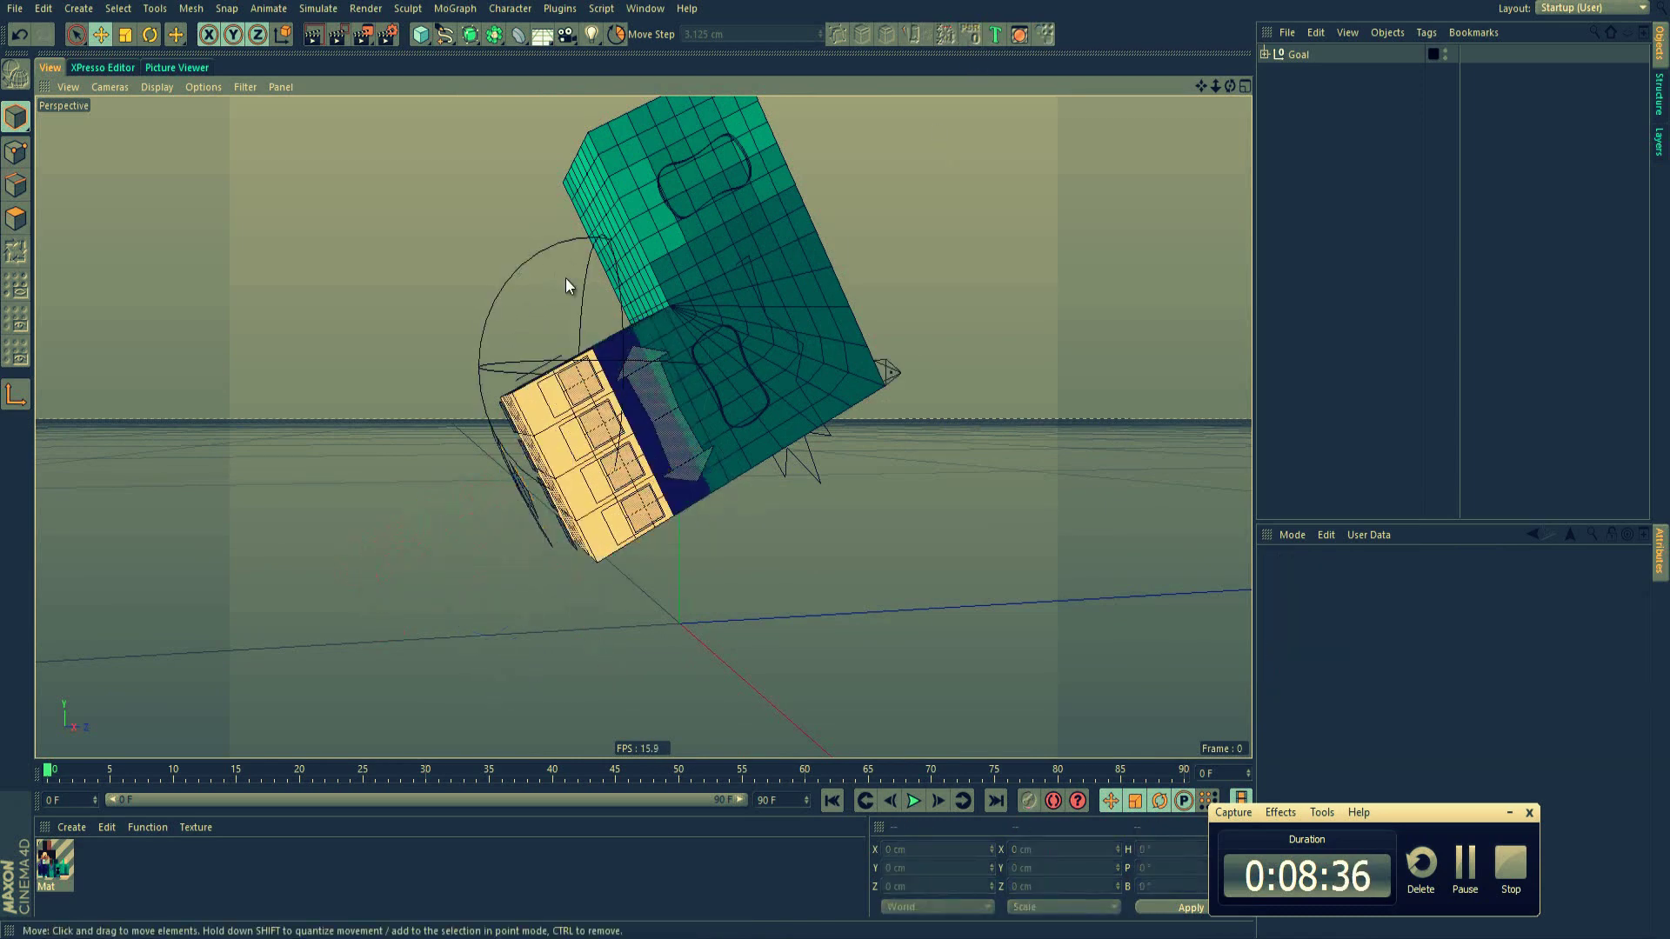
{"action": "mouse_move", "coordinate": [808, 137]}
{"action": "left_mouse_down", "text": "alt"}
{"action": "mouse_move", "coordinate": [549, 453]}
{"action": "mouse_move", "coordinate": [850, 258]}
{"action": "mouse_move", "coordinate": [795, 645]}
{"action": "left_mouse_up", "text": "alt"}
{"action": "left_click", "coordinate": [795, 646]}
{"action": "left_click_drag", "start_coordinate": [682, 447], "coordinate": [692, 377]}
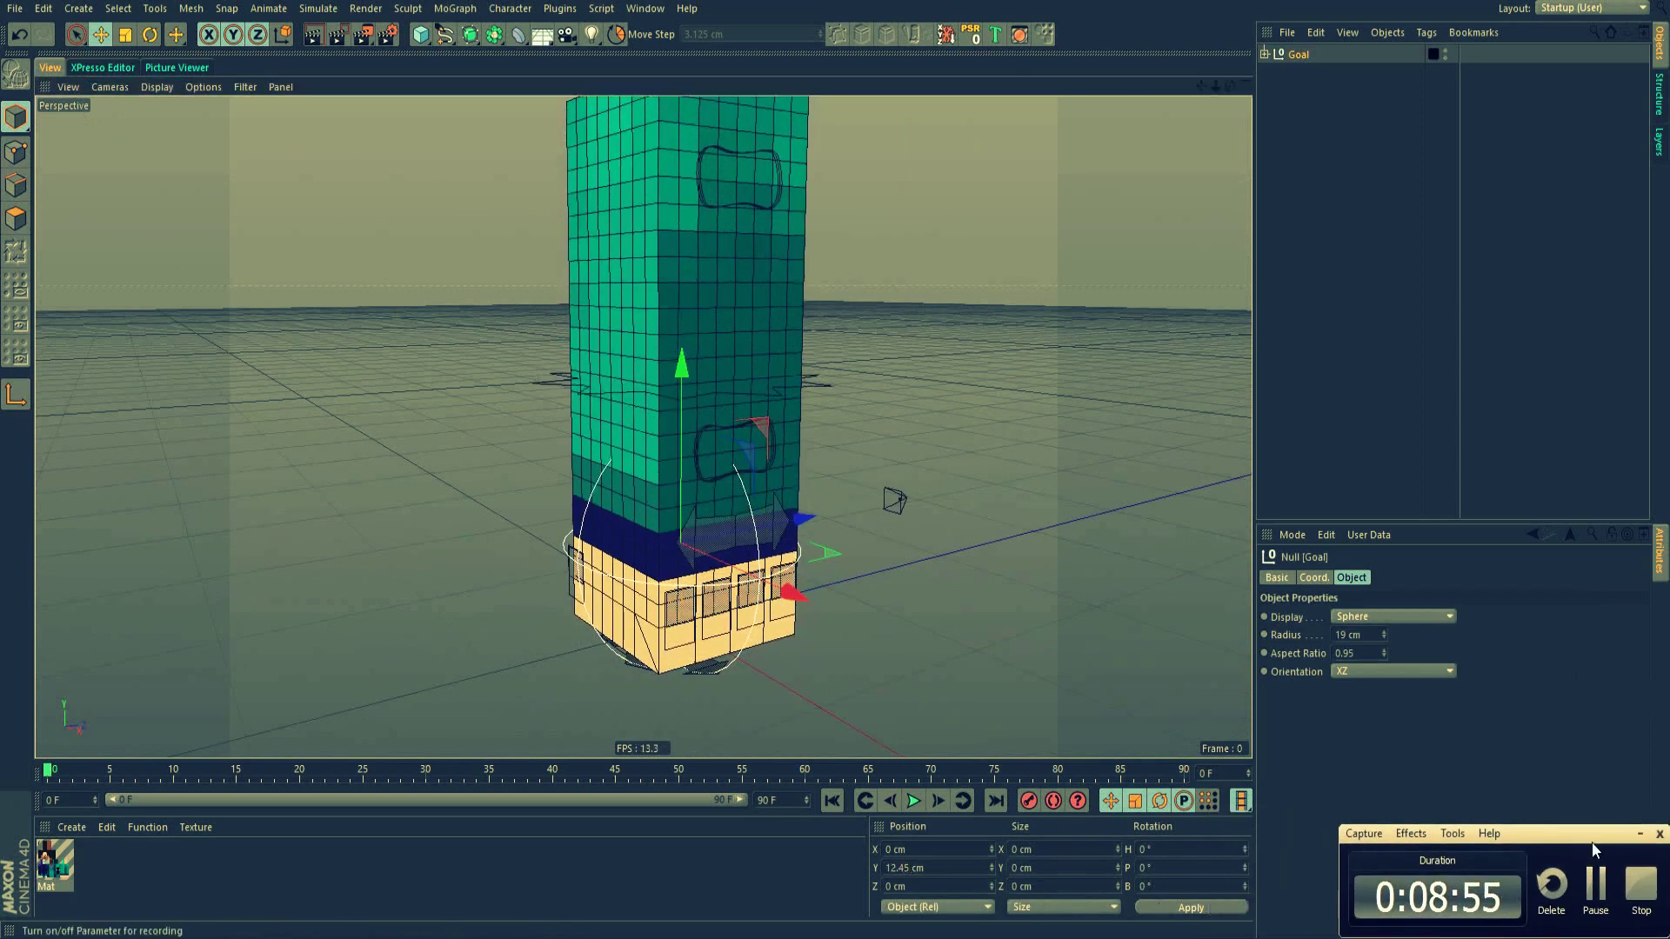
{"action": "mouse_move", "coordinate": [631, 492]}
{"action": "right_mouse_down", "text": "alt"}
{"action": "mouse_move", "coordinate": [676, 269]}
{"action": "mouse_move", "coordinate": [614, 465]}
{"action": "mouse_move", "coordinate": [671, 365]}
{"action": "mouse_move", "coordinate": [629, 230]}
{"action": "right_mouse_up", "text": "alt"}
Rotate a joint to bend the sock and lift the selected control 2.85 cm
{"action": "key", "text": "r"}
{"action": "mouse_move", "coordinate": [615, 362]}
{"action": "left_mouse_down"}
{"action": "mouse_move", "coordinate": [727, 395]}
{"action": "mouse_move", "coordinate": [720, 434]}
{"action": "mouse_move", "coordinate": [643, 251]}
{"action": "mouse_move", "coordinate": [693, 276]}
{"action": "mouse_move", "coordinate": [713, 431]}
{"action": "mouse_move", "coordinate": [748, 522]}
{"action": "left_mouse_up"}
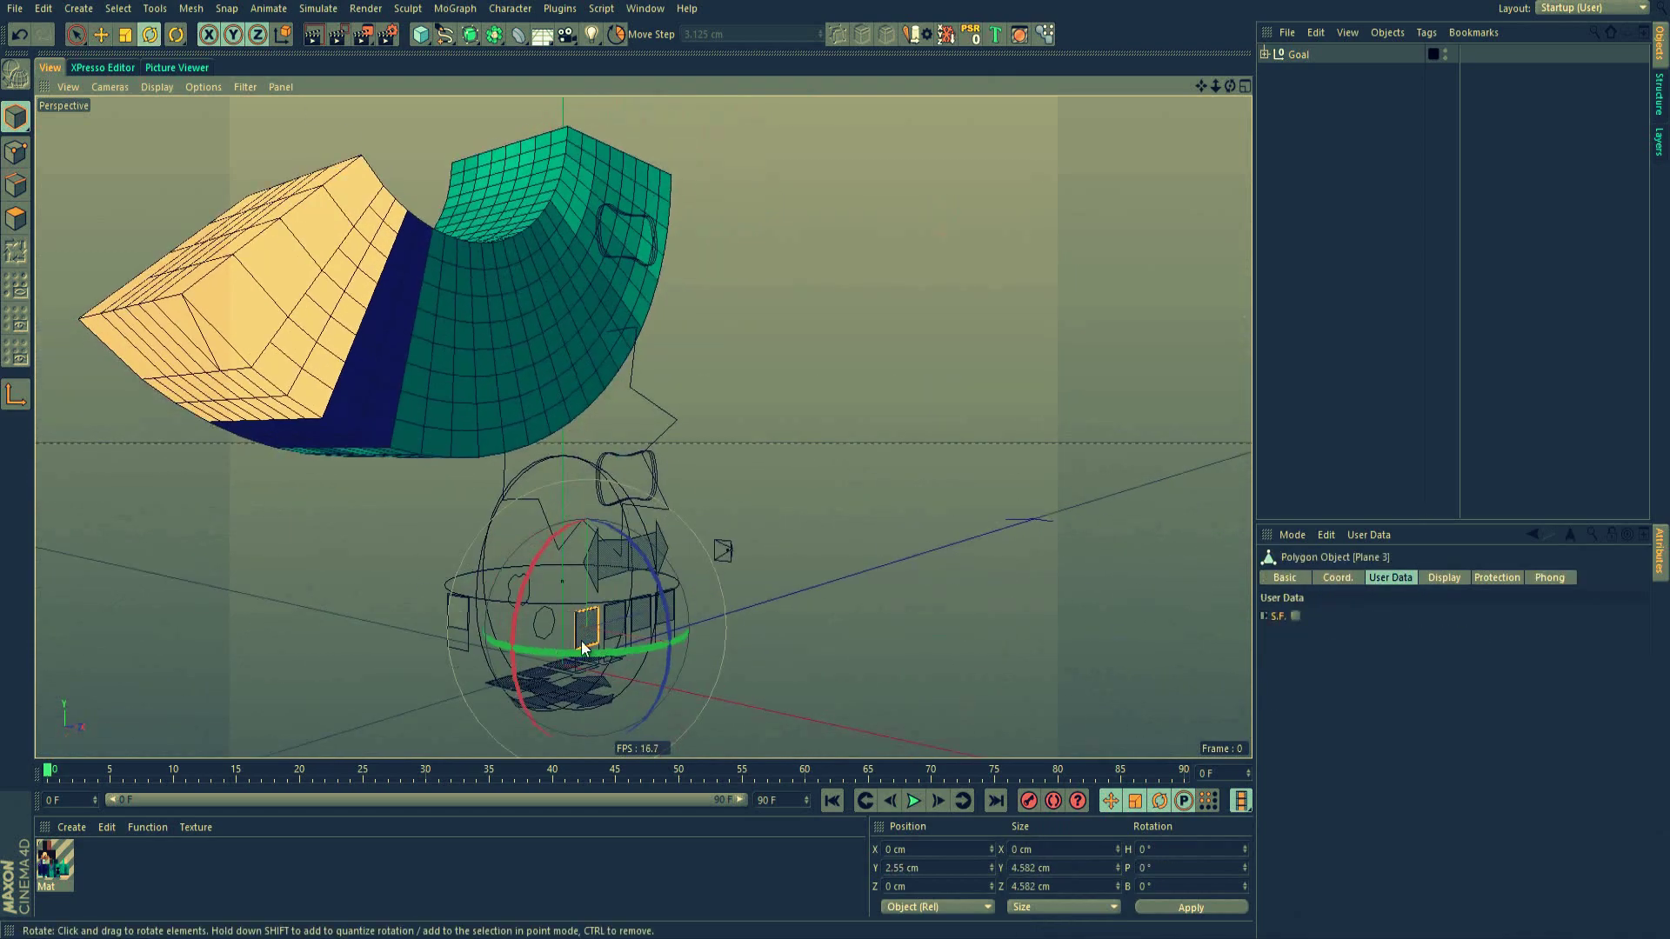
{"action": "right_click_drag", "start_coordinate": [747, 522], "coordinate": [671, 375], "text": "alt"}
{"action": "key", "text": "e"}
{"action": "left_click_drag", "start_coordinate": [672, 375], "coordinate": [678, 393]}
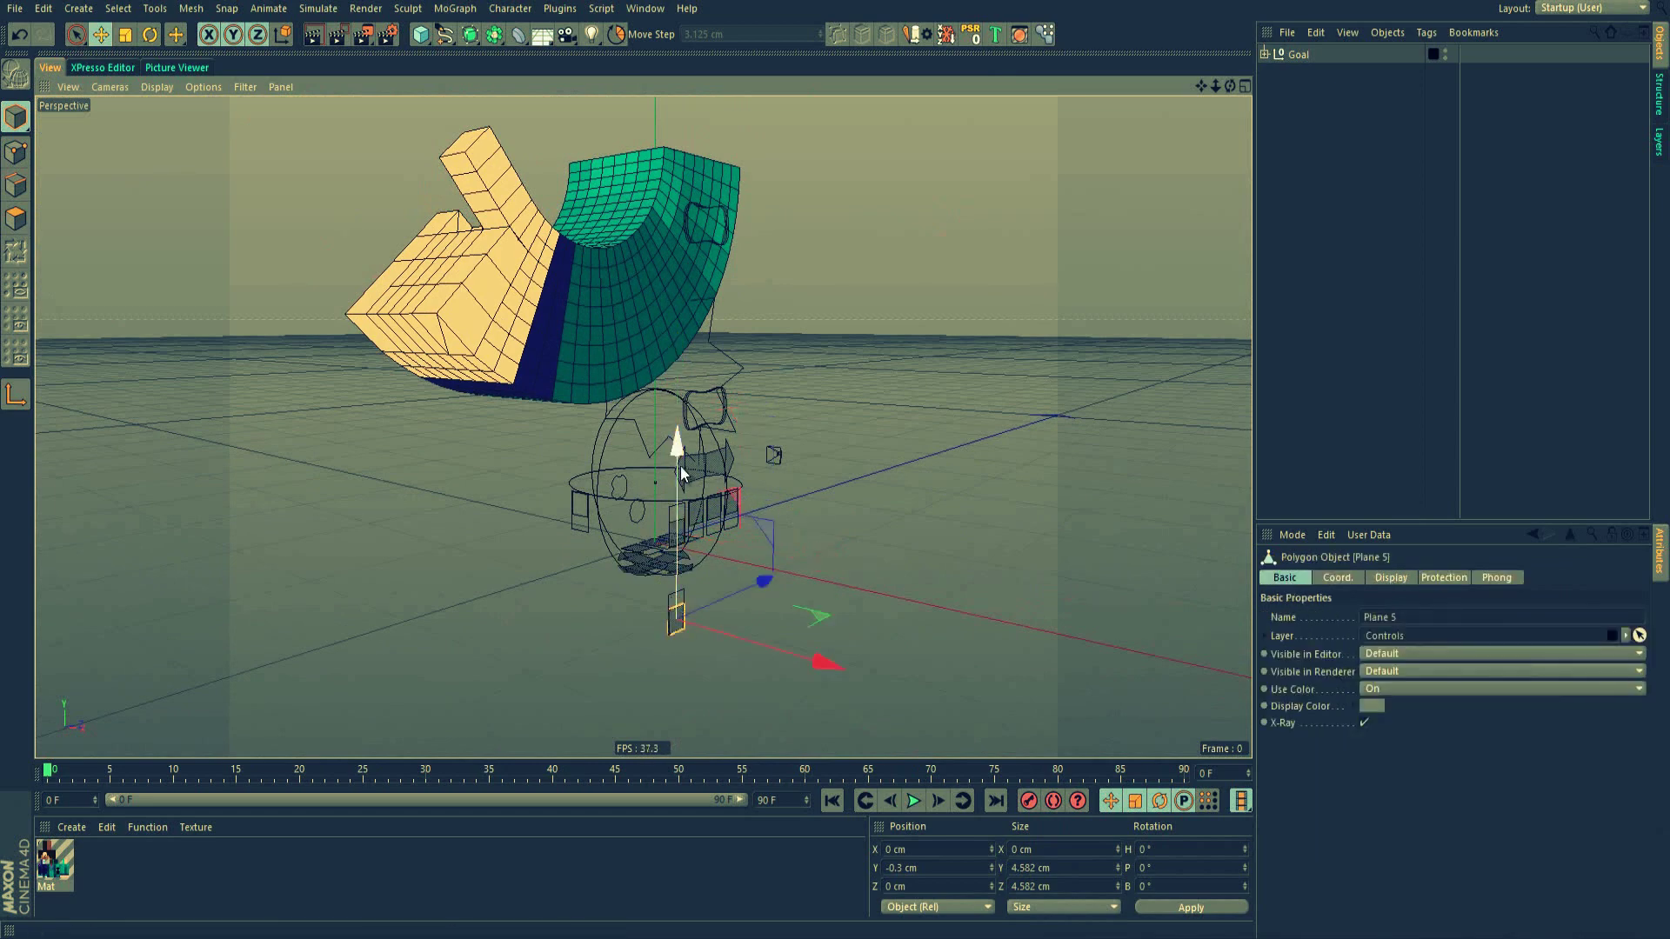
{"action": "mouse_move", "coordinate": [680, 476]}
{"action": "left_mouse_down", "text": "alt"}
{"action": "mouse_move", "coordinate": [677, 449]}
{"action": "mouse_move", "coordinate": [391, 217]}
{"action": "mouse_move", "coordinate": [364, 233]}
{"action": "left_mouse_up", "text": "alt"}
Rotate the Star spline to twist the sock along its length
{"action": "left_click", "coordinate": [505, 262]}
{"action": "key", "text": "r"}
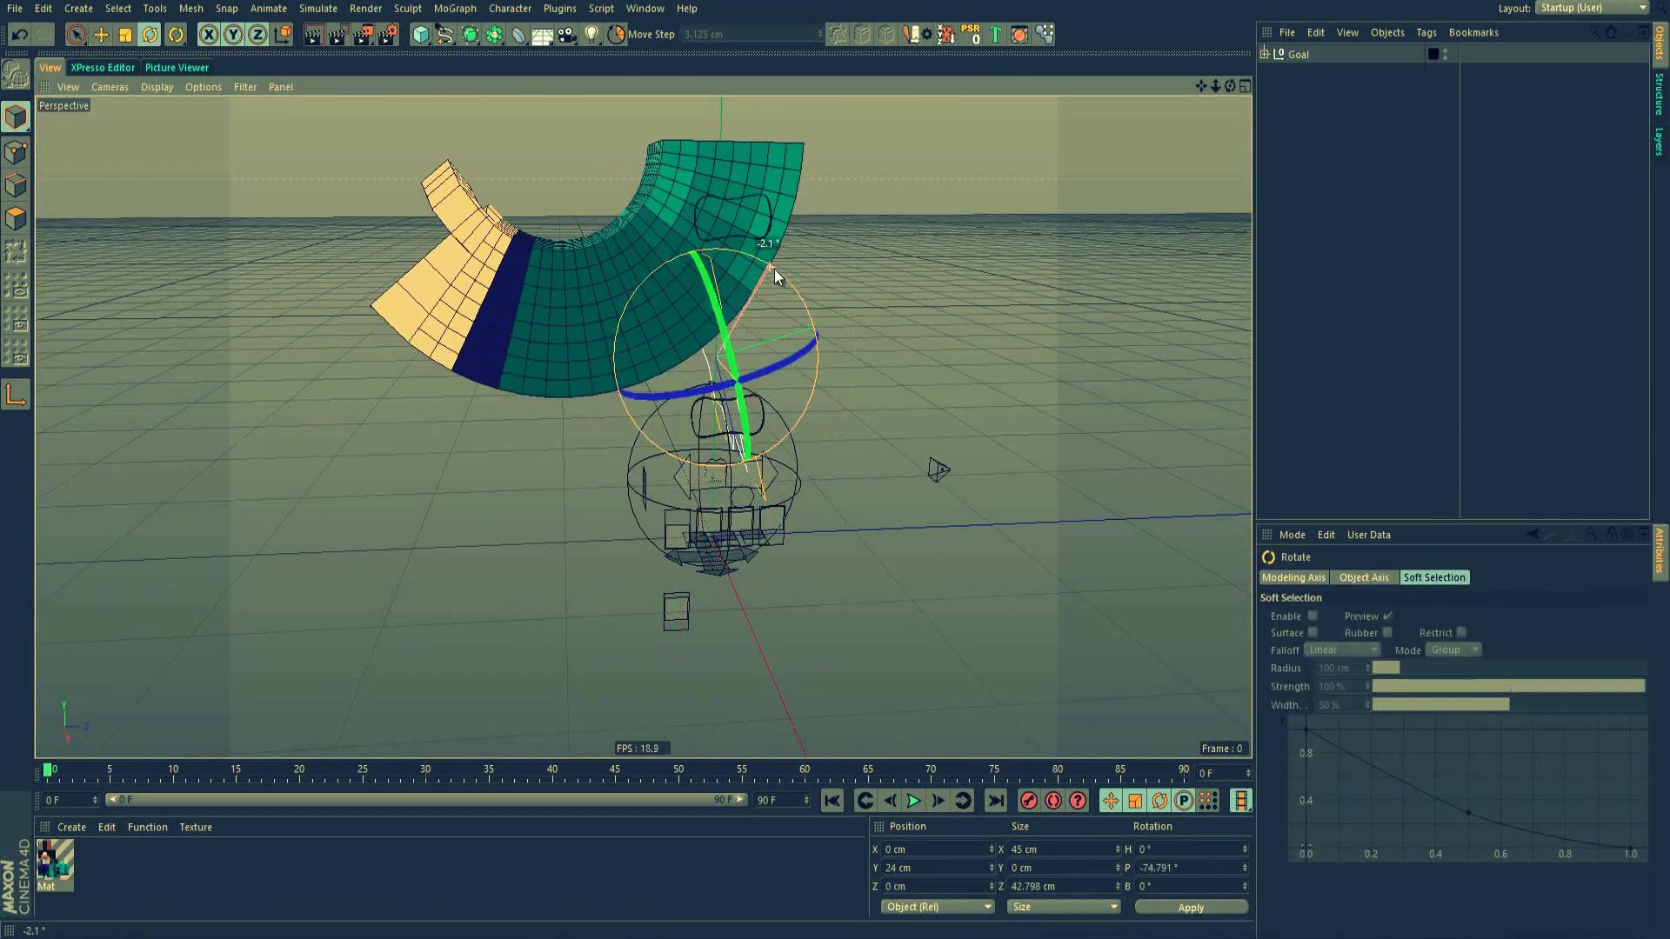
{"action": "mouse_move", "coordinate": [774, 269]}
{"action": "left_mouse_down"}
{"action": "mouse_move", "coordinate": [709, 281]}
{"action": "mouse_move", "coordinate": [753, 458]}
{"action": "mouse_move", "coordinate": [731, 293]}
{"action": "mouse_move", "coordinate": [782, 277]}
{"action": "mouse_move", "coordinate": [745, 311]}
{"action": "mouse_move", "coordinate": [729, 229]}
{"action": "mouse_move", "coordinate": [809, 388]}
{"action": "mouse_move", "coordinate": [738, 397]}
{"action": "left_mouse_up"}
Set the control back to Y 24 cm to straighten the sock
{"action": "key", "text": "e"}
{"action": "scroll", "coordinate": [828, 313], "scroll_direction": "up", "scroll_amount": 3}
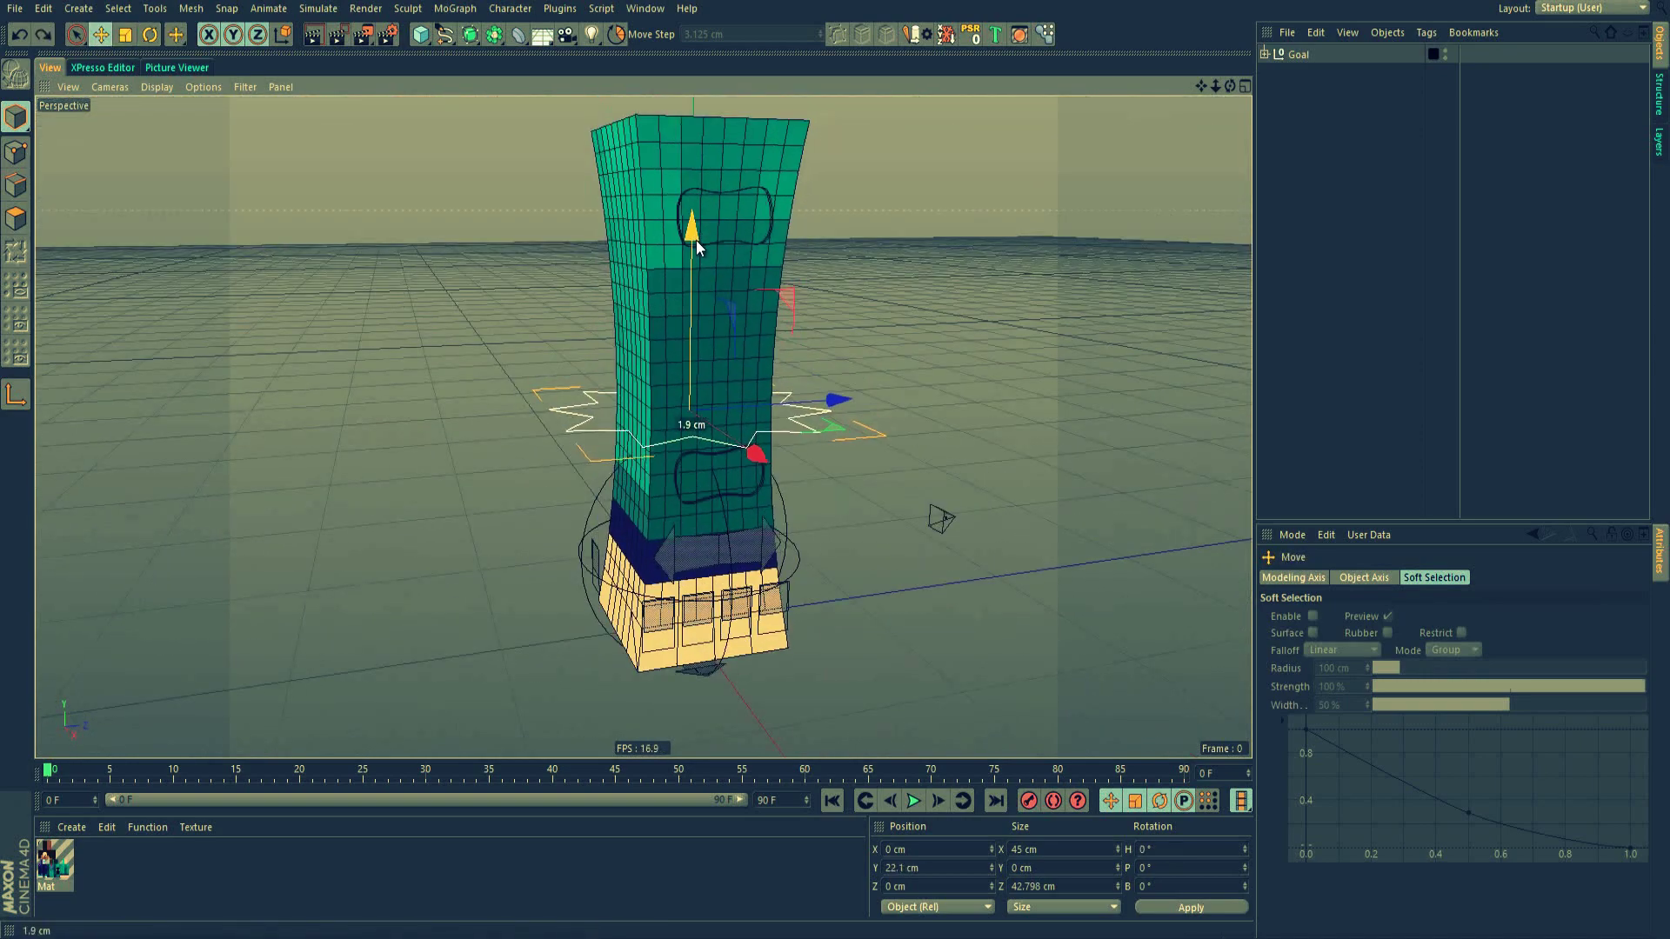
{"action": "left_click_drag", "start_coordinate": [827, 290], "coordinate": [808, 338]}
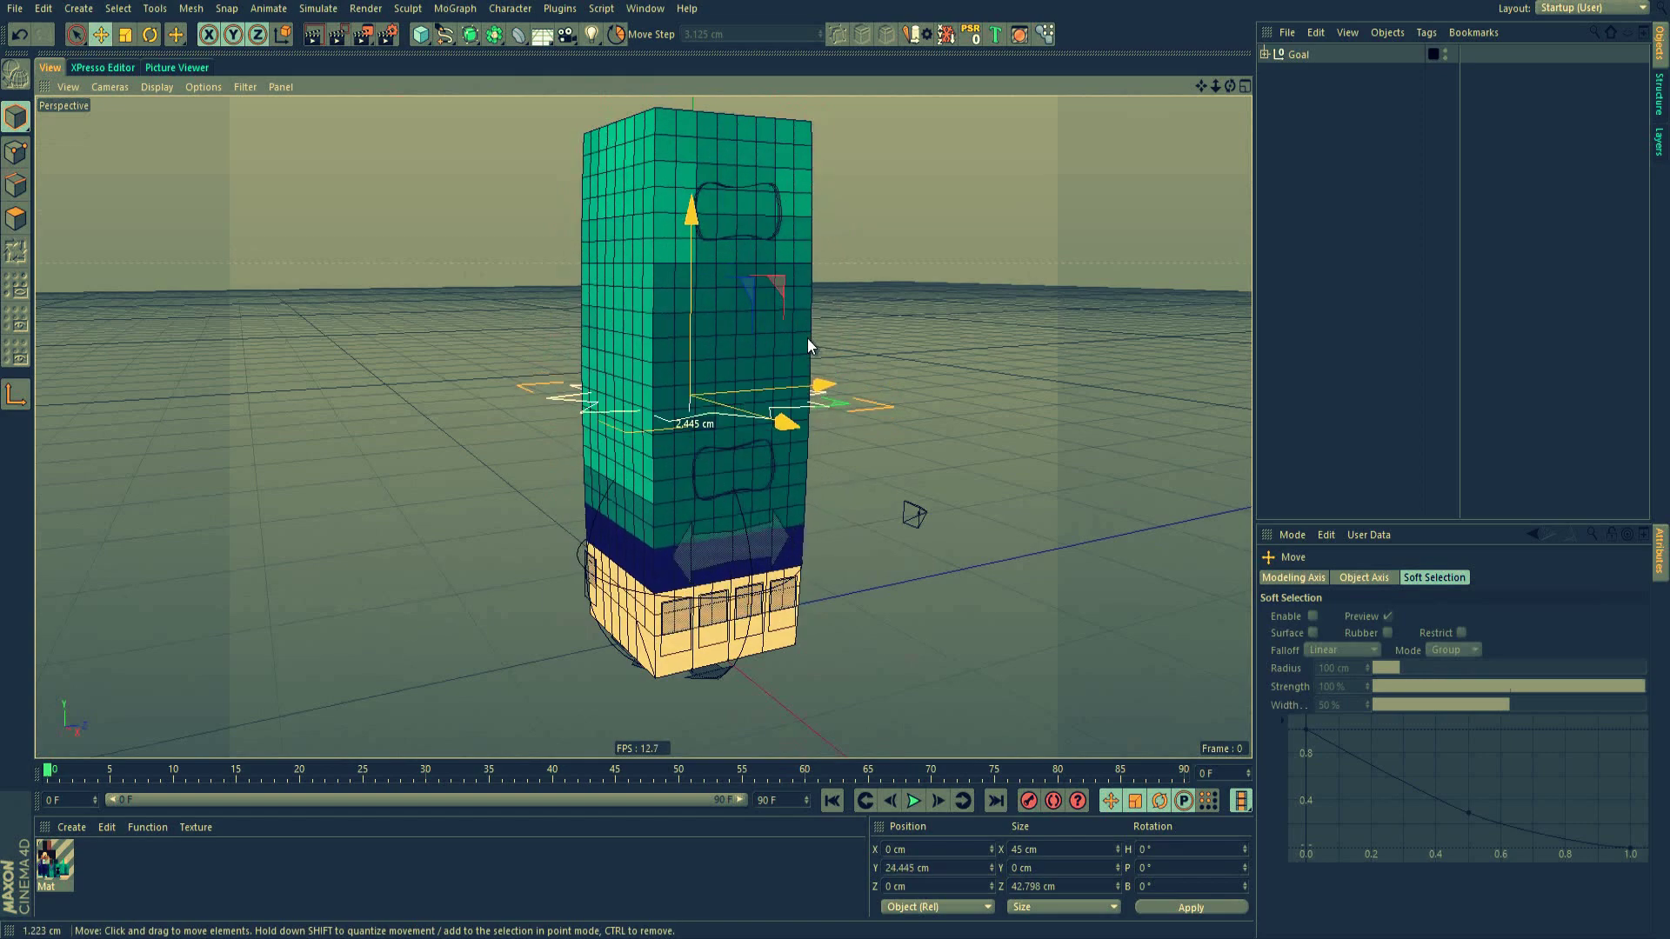
{"action": "mouse_move", "coordinate": [840, 638]}
{"action": "left_mouse_down", "text": "alt"}
{"action": "mouse_move", "coordinate": [1118, 428]}
{"action": "mouse_move", "coordinate": [826, 380]}
{"action": "mouse_move", "coordinate": [715, 464]}
{"action": "mouse_move", "coordinate": [739, 254]}
{"action": "mouse_move", "coordinate": [624, 404]}
{"action": "mouse_move", "coordinate": [718, 415]}
{"action": "mouse_move", "coordinate": [742, 233]}
{"action": "mouse_move", "coordinate": [600, 509]}
{"action": "mouse_move", "coordinate": [651, 293]}
{"action": "mouse_move", "coordinate": [641, 223]}
{"action": "left_mouse_up", "text": "alt"}
Raise the Goal and drag the Shear 2 and Shear 1 loops to lean the sock
{"action": "left_click", "coordinate": [740, 254]}
{"action": "left_click", "coordinate": [719, 415]}
{"action": "scroll", "coordinate": [719, 416], "scroll_direction": "up", "scroll_amount": 3}
{"action": "left_click", "coordinate": [601, 510]}
{"action": "mouse_move", "coordinate": [589, 211]}
{"action": "left_mouse_down", "text": "alt"}
{"action": "mouse_move", "coordinate": [752, 231]}
{"action": "mouse_move", "coordinate": [732, 140]}
{"action": "left_mouse_up", "text": "alt"}
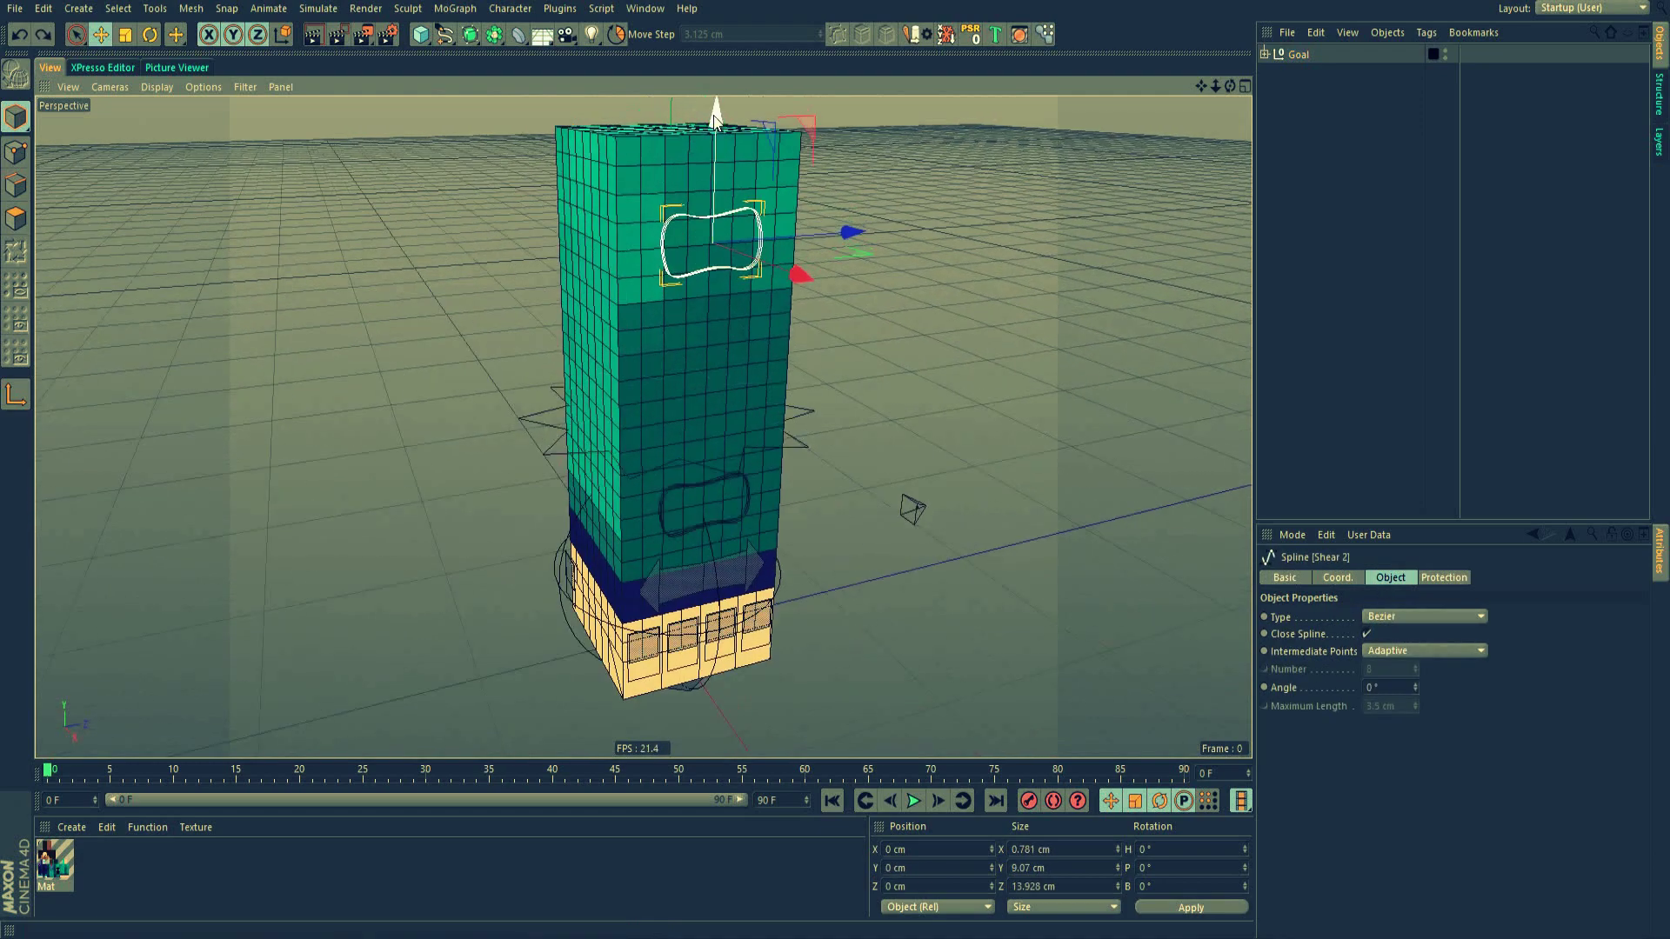
{"action": "left_click_drag", "start_coordinate": [715, 114], "coordinate": [728, 132]}
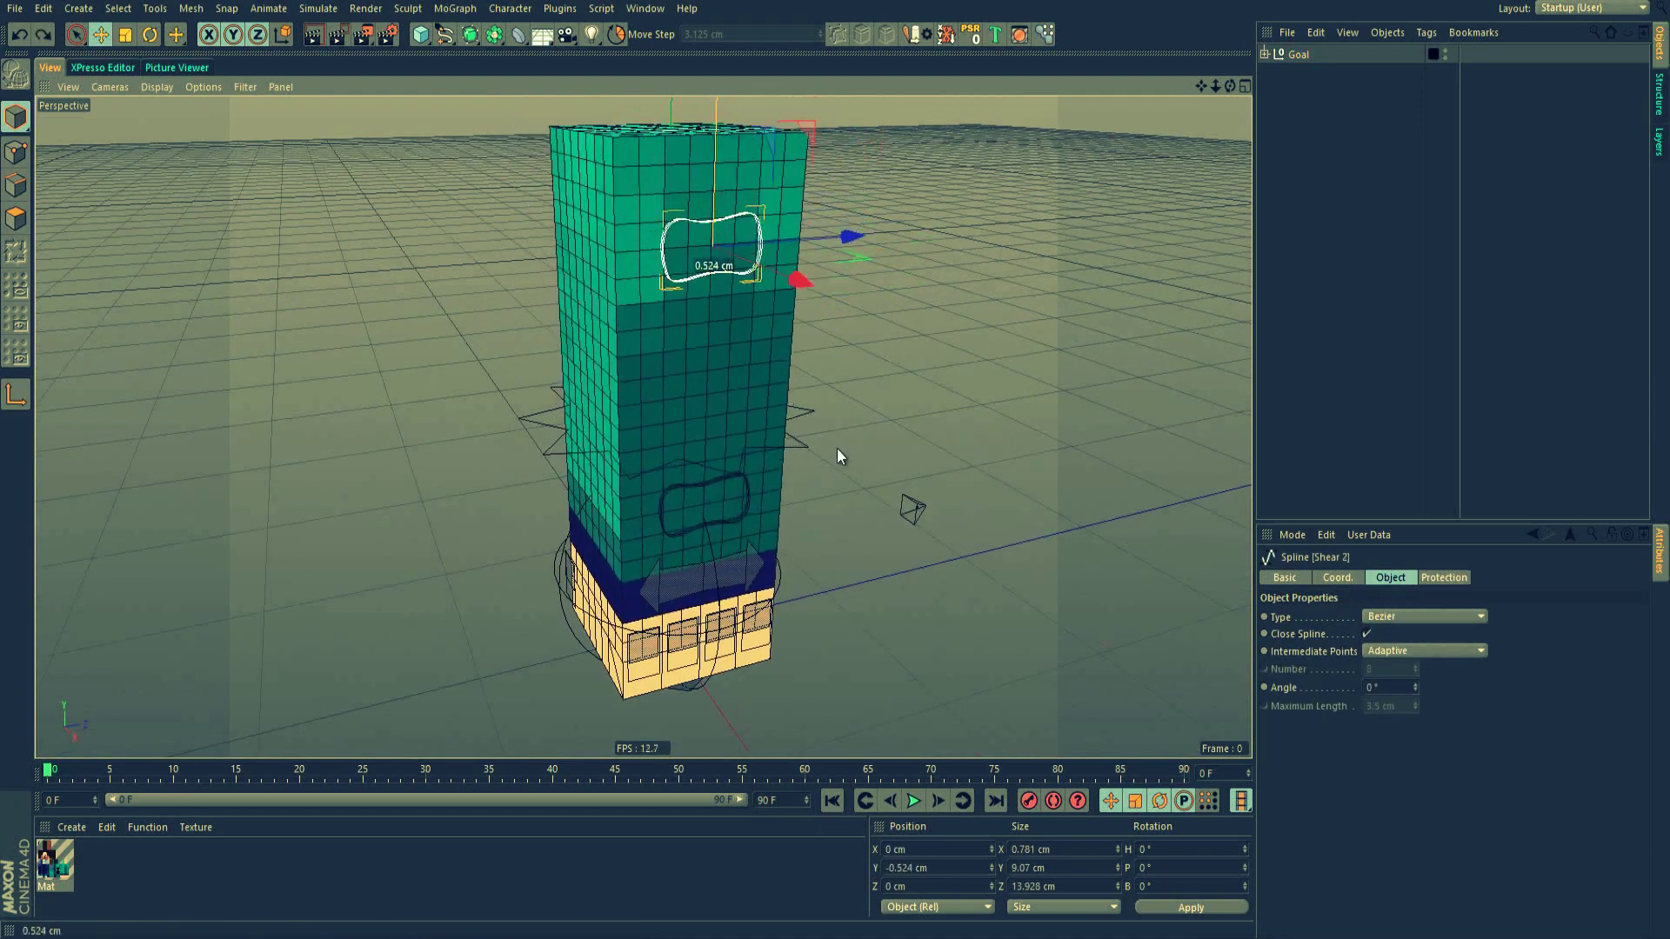
{"action": "mouse_move", "coordinate": [722, 504]}
{"action": "left_mouse_down"}
{"action": "mouse_move", "coordinate": [767, 463]}
{"action": "mouse_move", "coordinate": [623, 459]}
{"action": "left_mouse_up"}
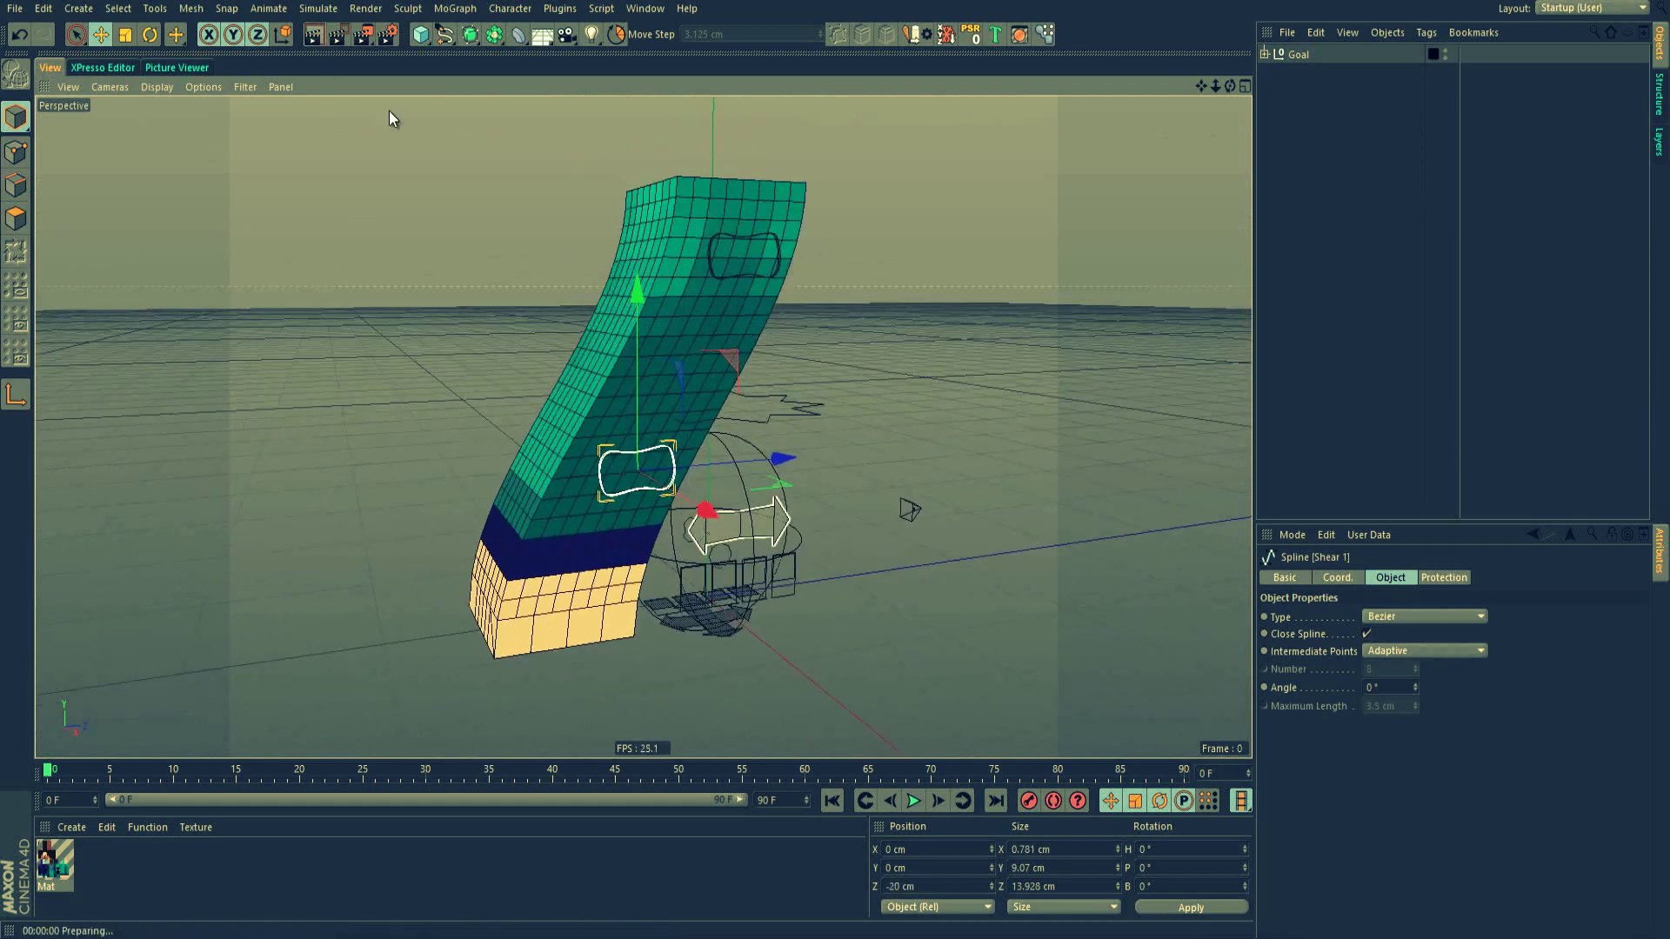
Render previews of the foot's underside and inspect the Mat material settings
{"action": "key", "text": "ctrl+r"}
{"action": "scroll", "coordinate": [524, 661], "scroll_direction": "up", "scroll_amount": 5}
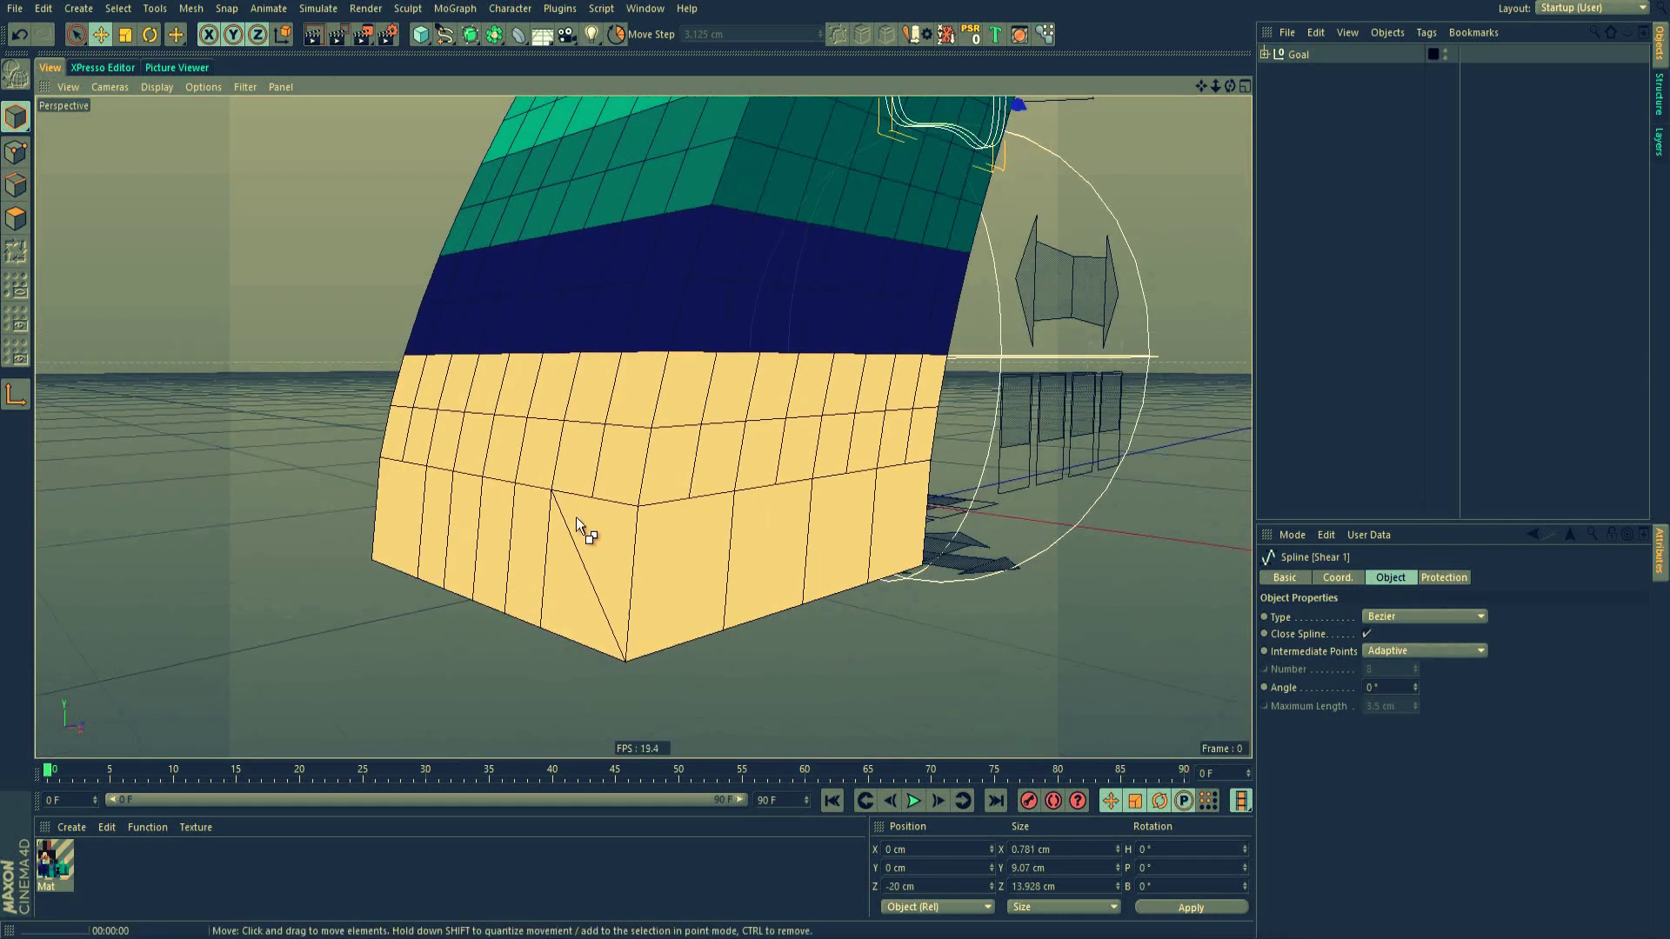
{"action": "key", "text": "ctrl+r"}
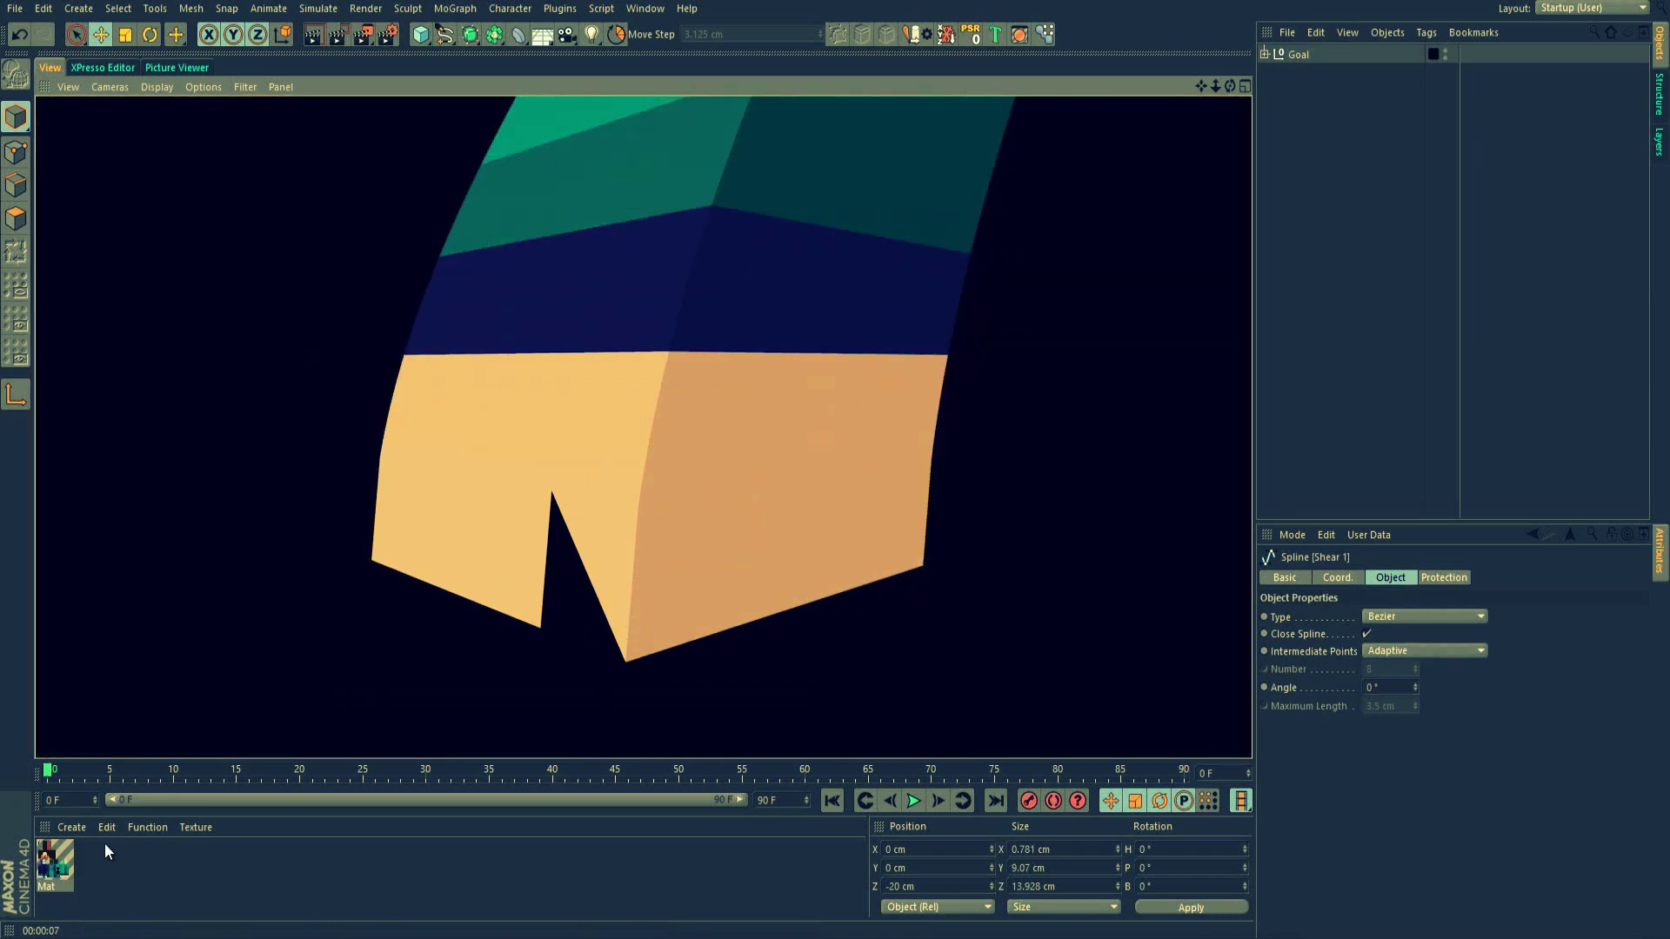
{"action": "double_click", "coordinate": [63, 861]}
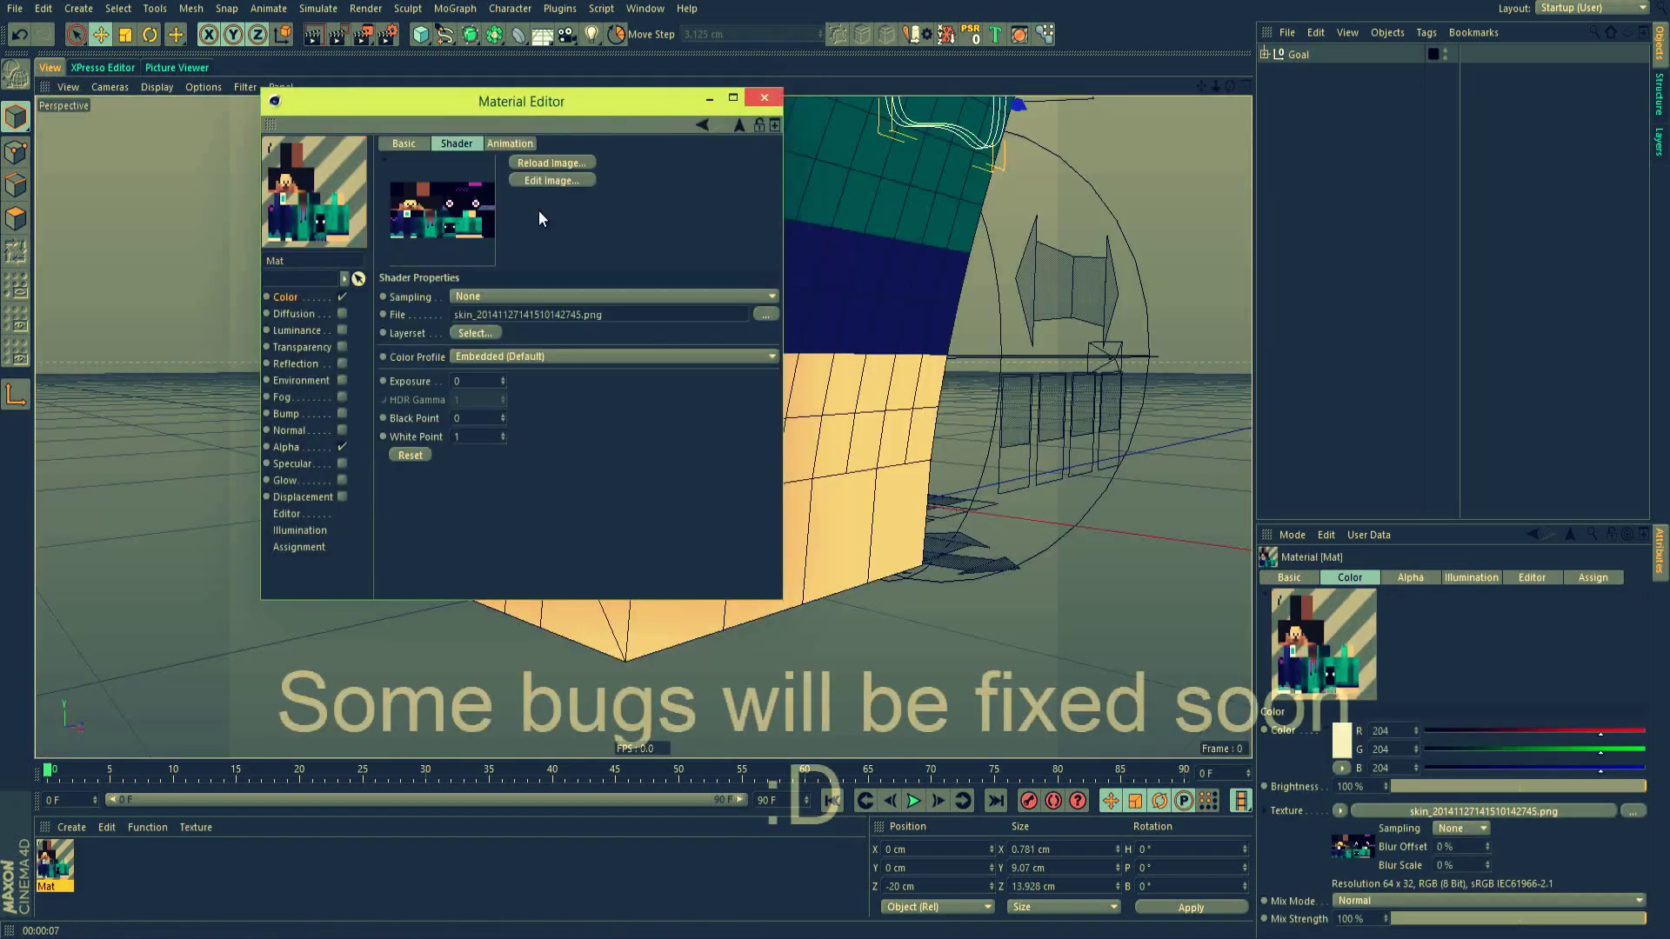
{"action": "left_click", "coordinate": [767, 97]}
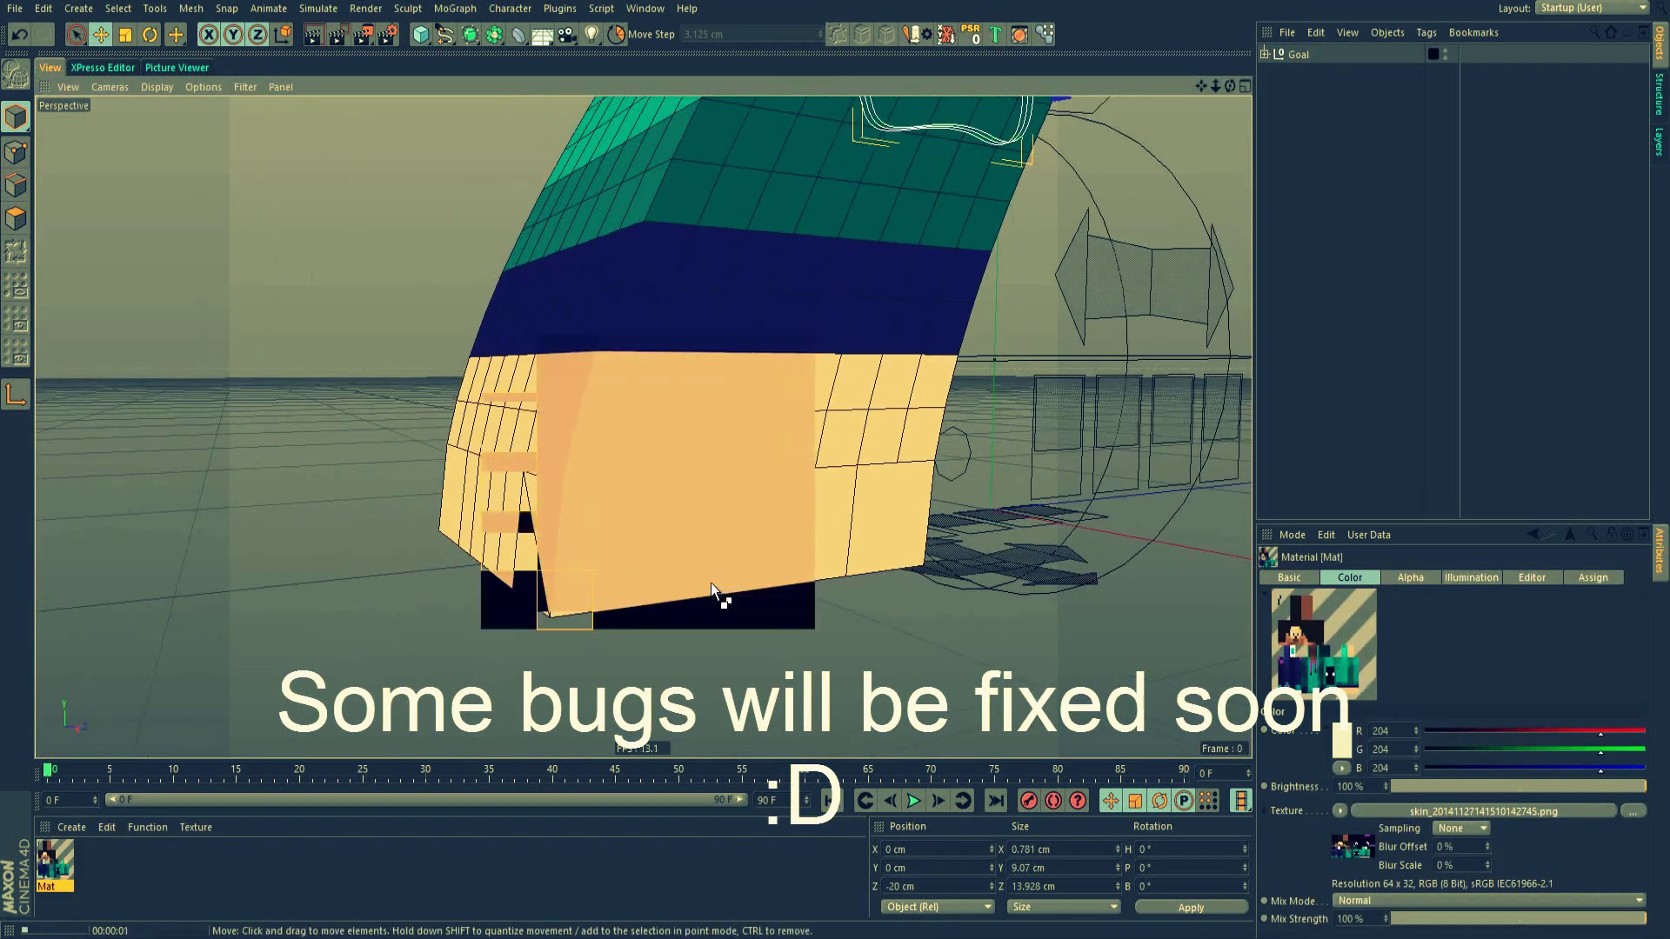
Move the Shear 1 spline to X 20 cm, Z 0 cm to curve the sock sideways
{"action": "scroll", "coordinate": [711, 582], "scroll_direction": "down", "scroll_amount": 5}
{"action": "left_click_drag", "start_coordinate": [434, 749], "coordinate": [601, 578], "text": "alt"}
{"action": "mouse_move", "coordinate": [766, 426]}
{"action": "left_mouse_down"}
{"action": "mouse_move", "coordinate": [902, 422]}
{"action": "mouse_move", "coordinate": [769, 519]}
{"action": "left_mouse_up"}
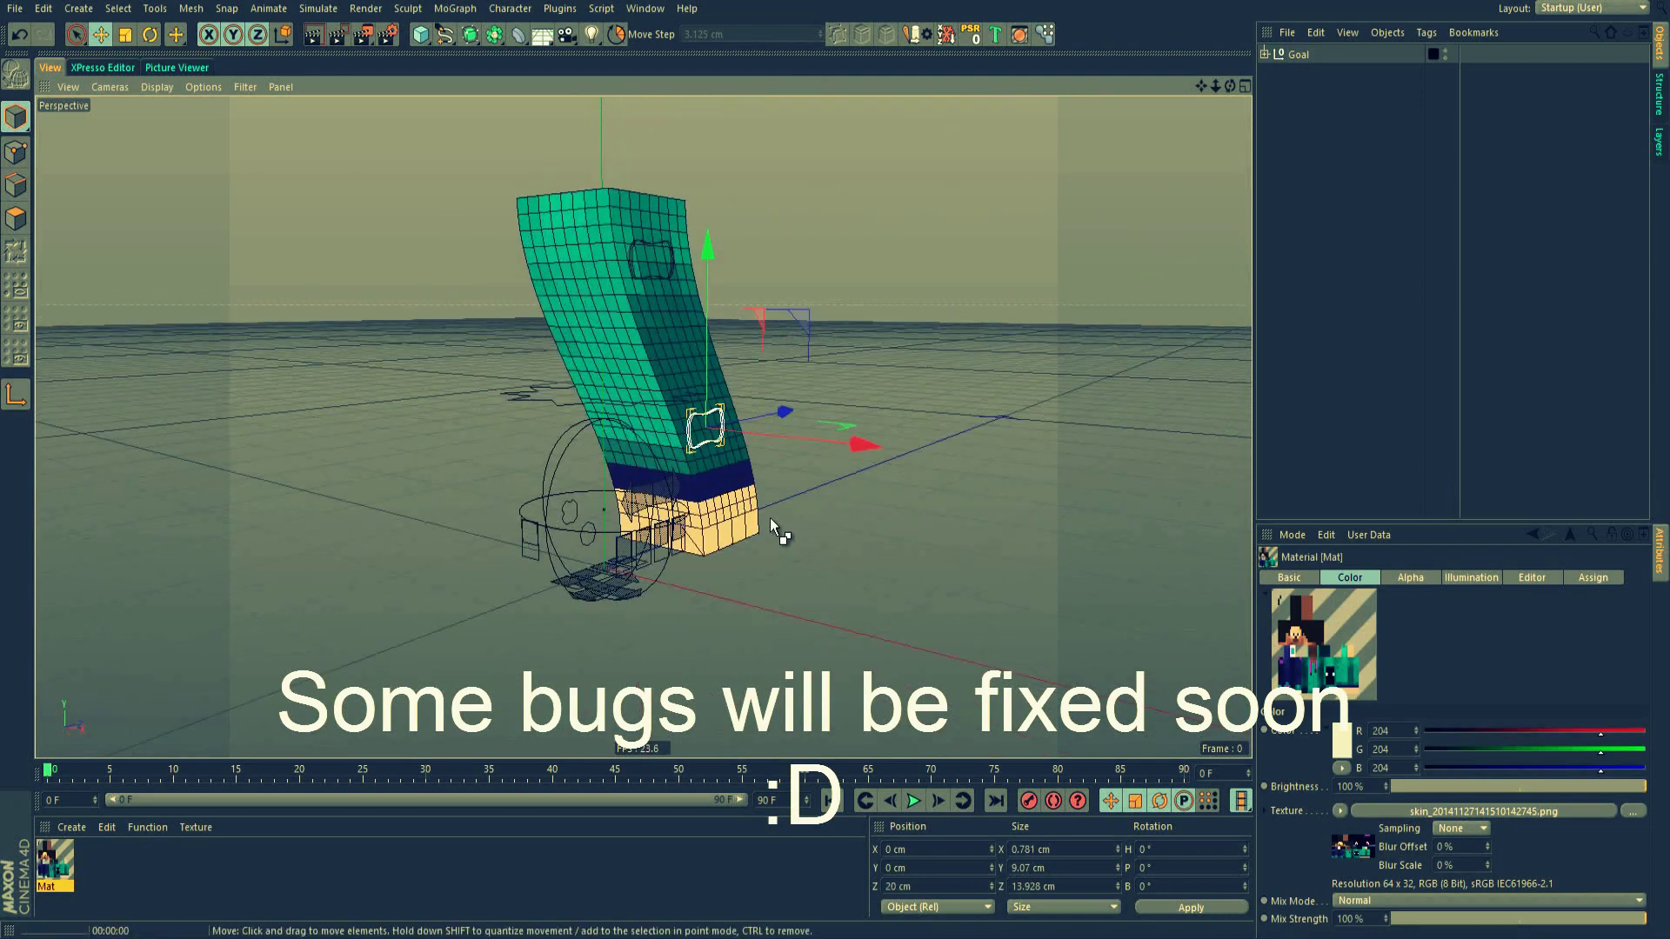
{"action": "key", "text": "ctrl+r"}
{"action": "left_click", "coordinate": [816, 451]}
{"action": "left_click_drag", "start_coordinate": [816, 451], "coordinate": [887, 481]}
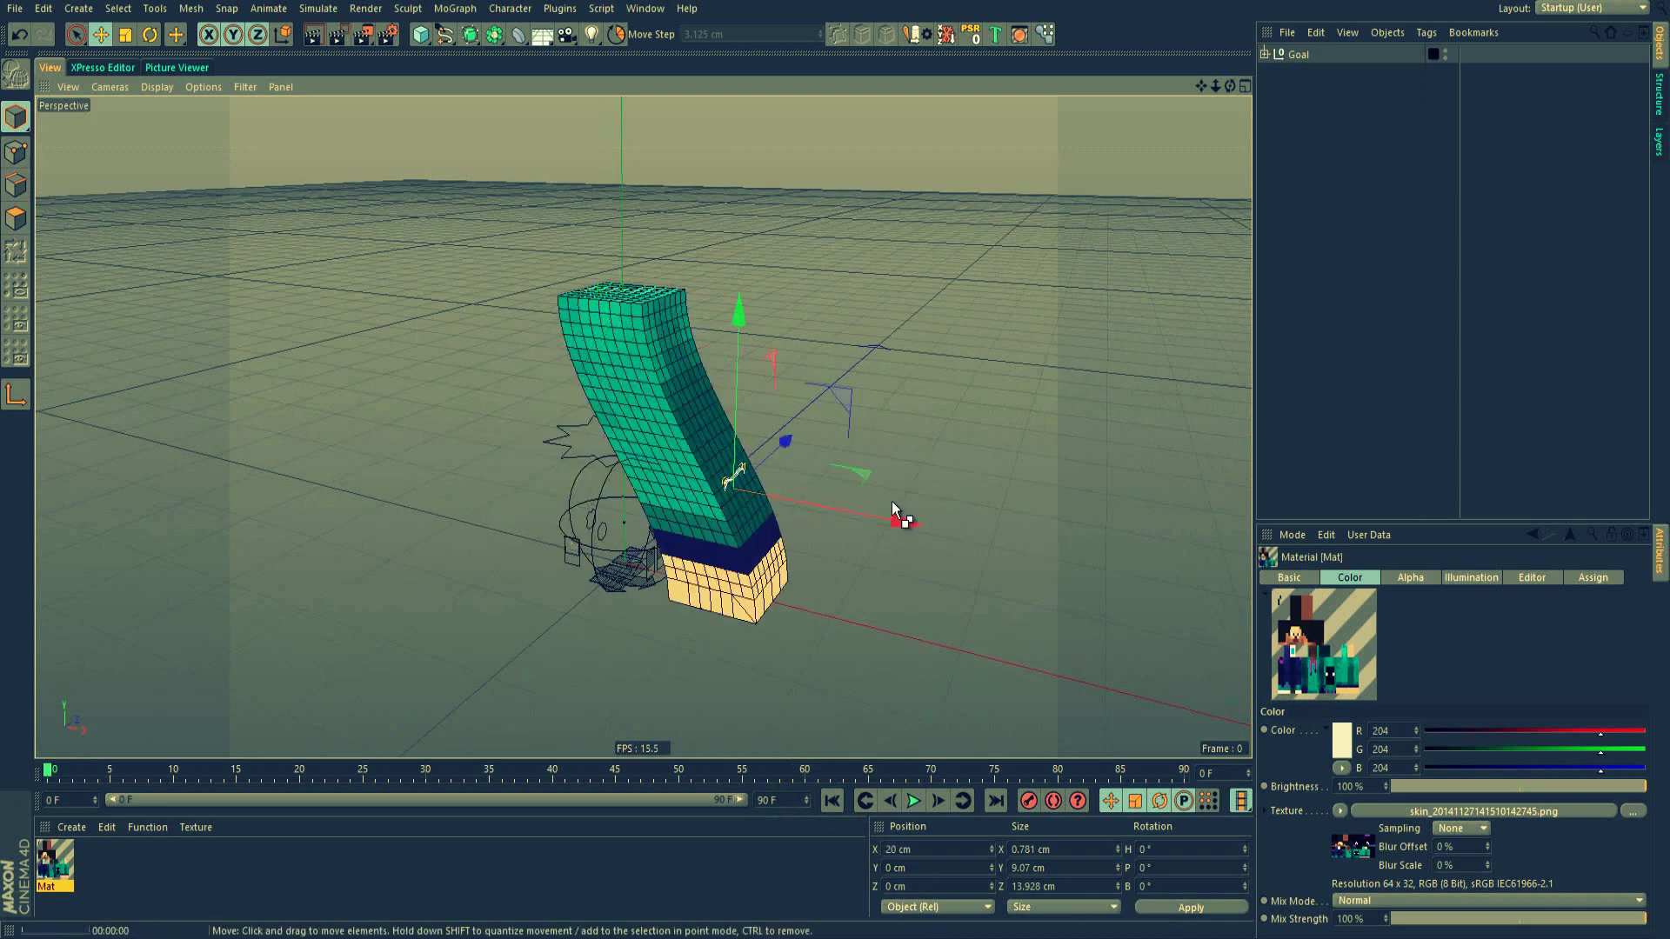
Set the Shear 1 spline's X position to 0 to straighten the sock
{"action": "key", "text": "ctrl+r"}
{"action": "mouse_move", "coordinate": [868, 494]}
{"action": "left_mouse_down", "text": "alt"}
{"action": "mouse_move", "coordinate": [838, 398]}
{"action": "mouse_move", "coordinate": [811, 504]}
{"action": "mouse_move", "coordinate": [876, 498]}
{"action": "left_mouse_up", "text": "alt"}
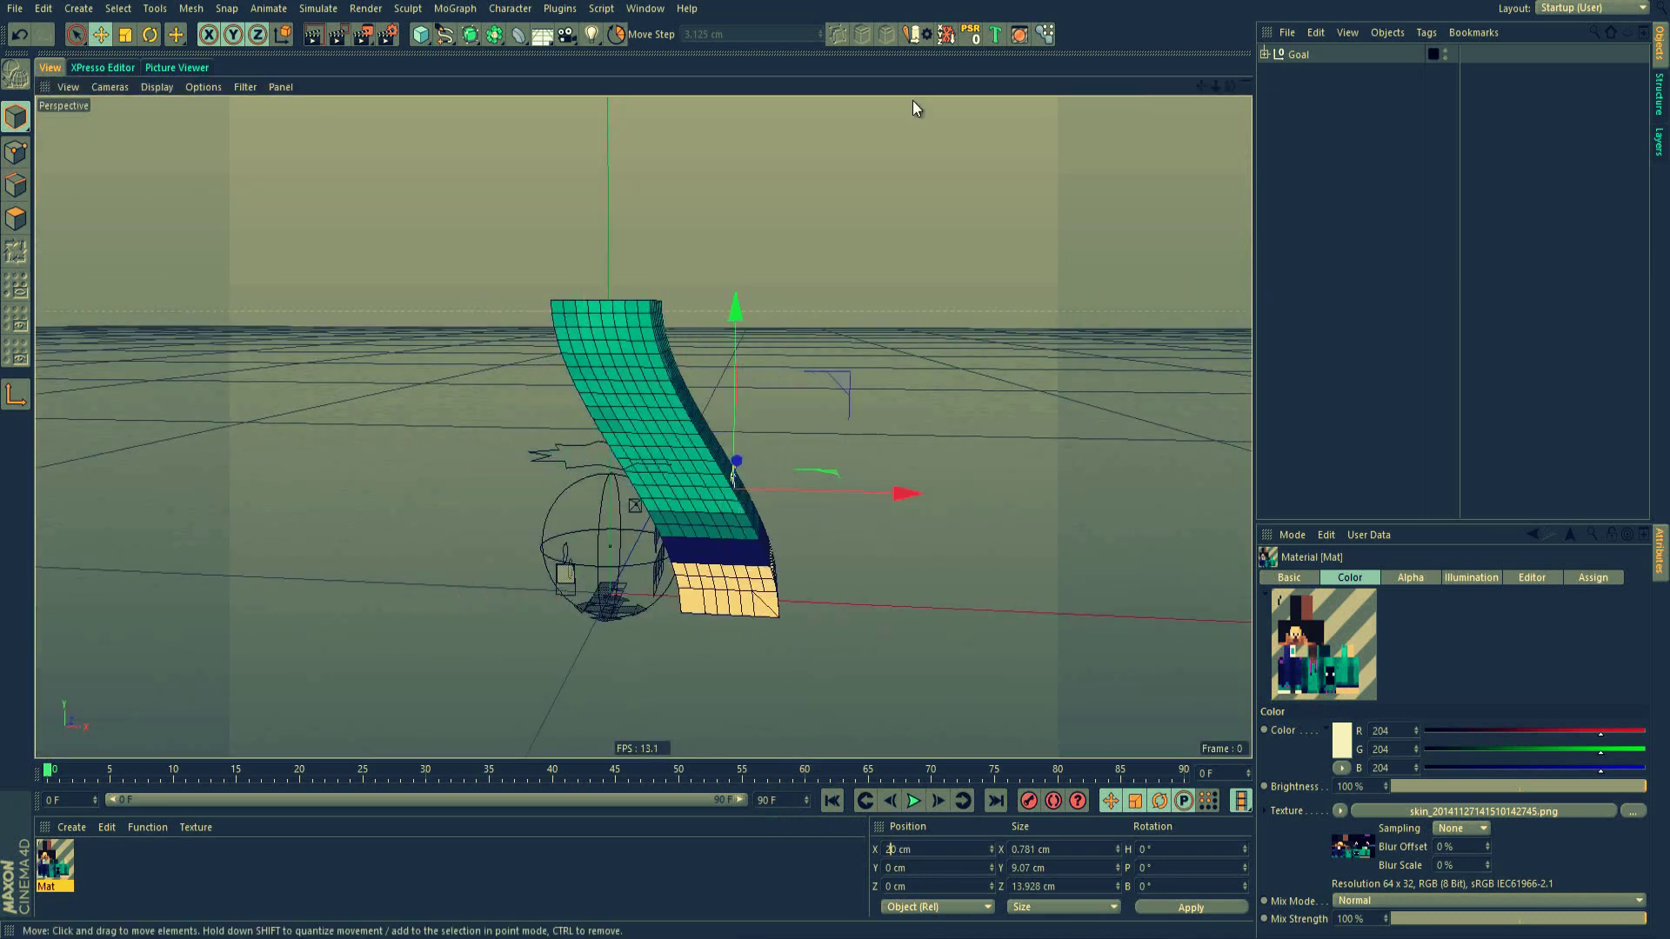
{"action": "type", "text": "0"}
{"action": "key", "text": "Return"}
Select the Star spline, then the Goal null from a low front view
{"action": "scroll", "coordinate": [794, 437], "scroll_direction": "up", "scroll_amount": 5}
{"action": "left_click", "coordinate": [696, 541]}
{"action": "mouse_move", "coordinate": [695, 540]}
{"action": "left_mouse_down", "text": "alt"}
{"action": "mouse_move", "coordinate": [714, 484]}
{"action": "mouse_move", "coordinate": [646, 397]}
{"action": "left_mouse_up", "text": "alt"}
{"action": "left_click", "coordinate": [714, 482]}
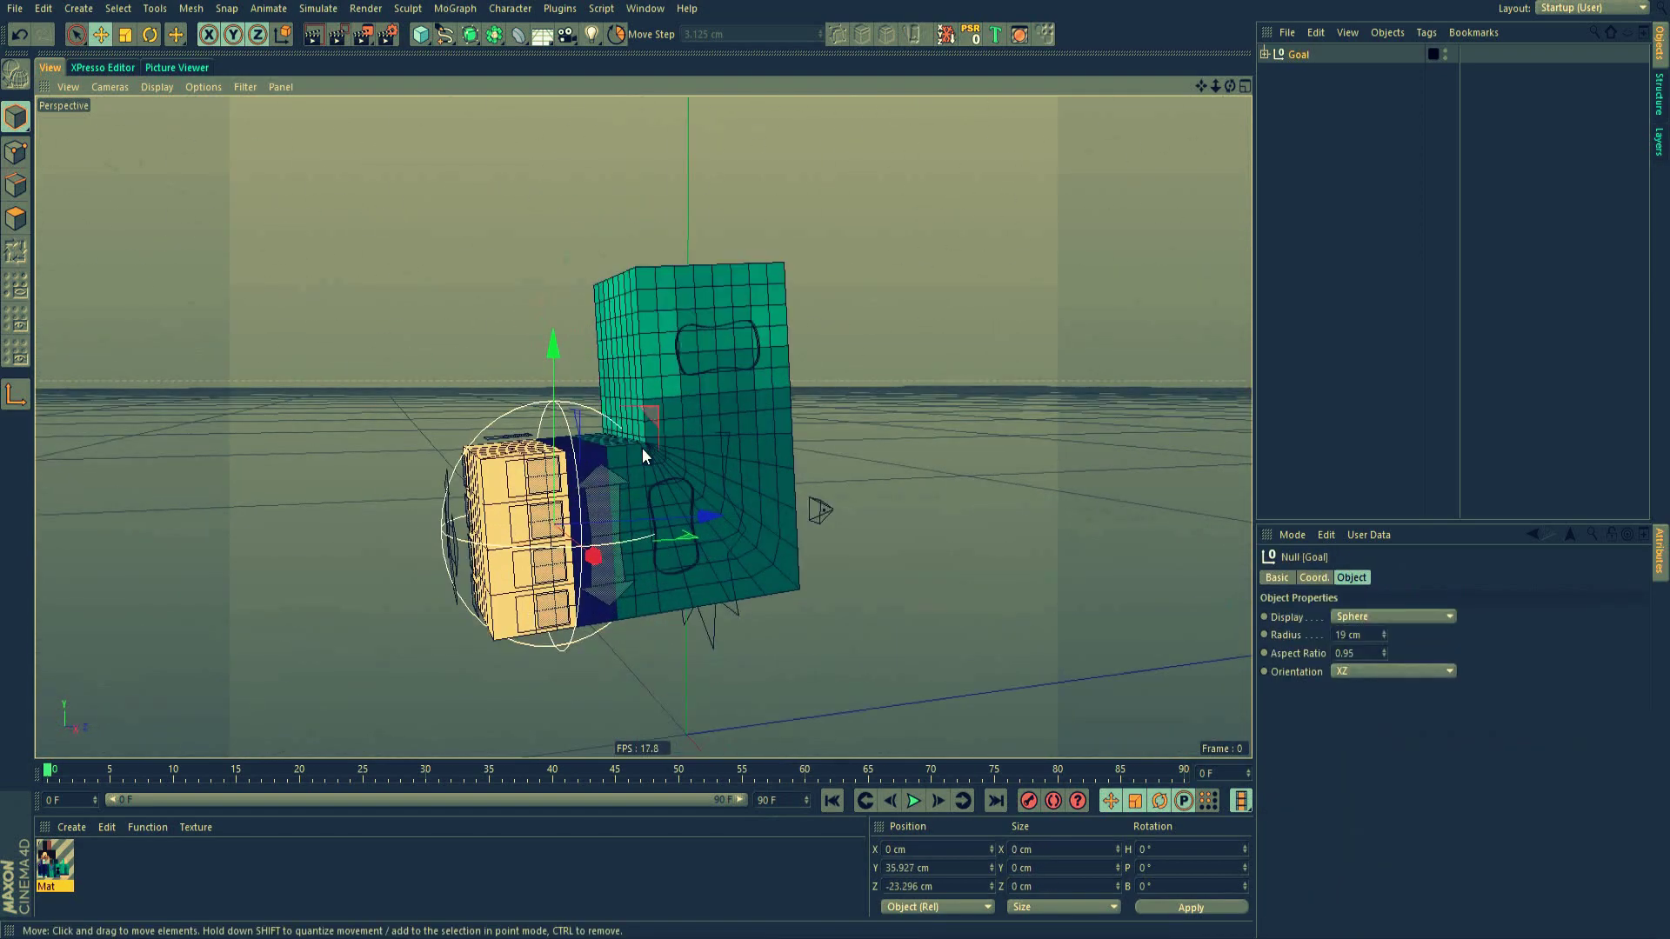
{"action": "scroll", "coordinate": [642, 448], "scroll_direction": "up", "scroll_amount": 2}
Select the Arm mesh inside the Subdivision Surface group
{"action": "left_click", "coordinate": [1265, 92]}
{"action": "left_click", "coordinate": [1274, 314]}
{"action": "left_click", "coordinate": [1315, 331]}
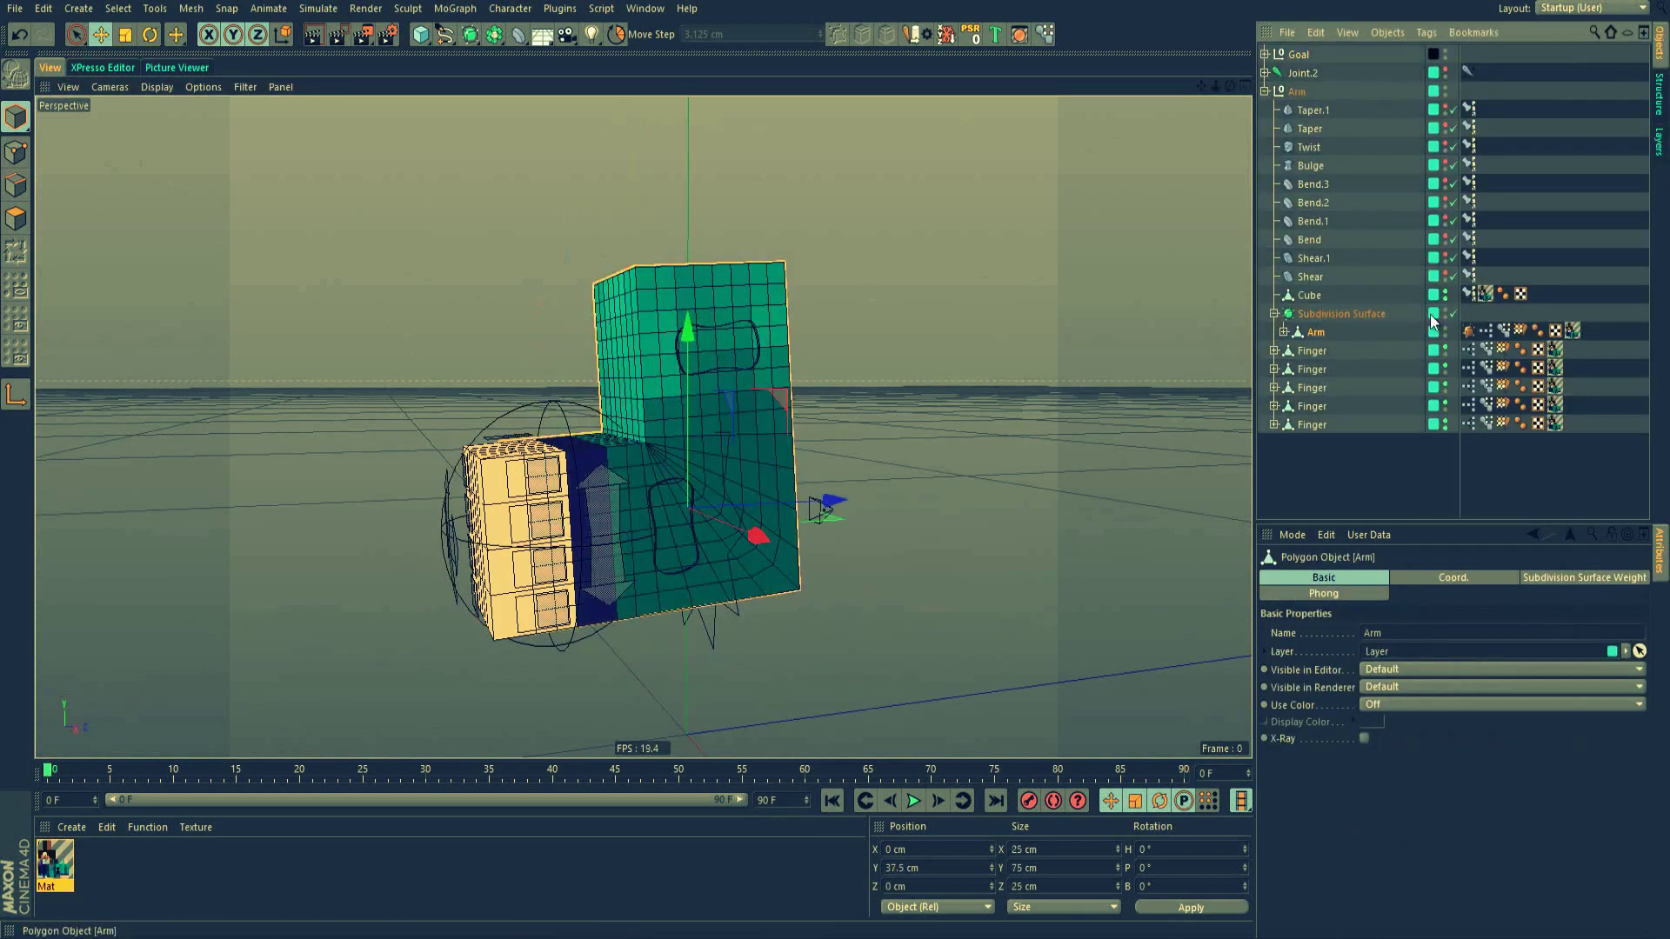
{"action": "mouse_move", "coordinate": [654, 463]}
{"action": "left_mouse_down", "text": "alt"}
{"action": "mouse_move", "coordinate": [544, 391]}
{"action": "mouse_move", "coordinate": [730, 471]}
{"action": "left_mouse_up", "text": "alt"}
{"action": "scroll", "coordinate": [730, 472], "scroll_direction": "up", "scroll_amount": 3}
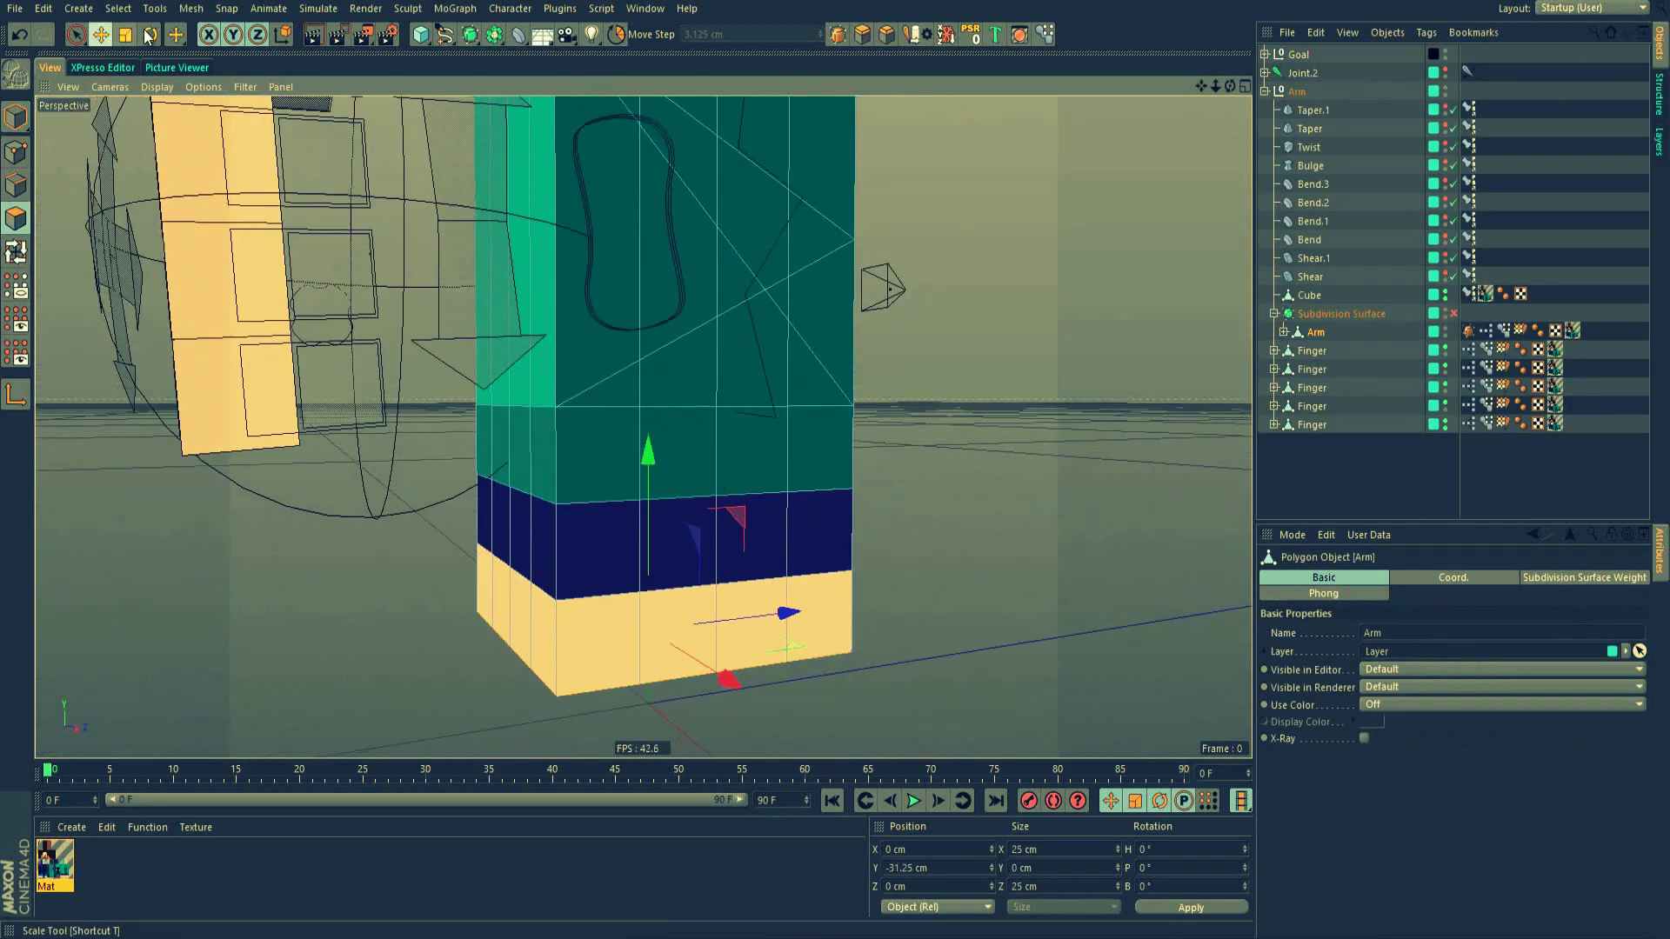
Loop-select the navy band and extrude it 0.781 cm (3.125/5) with caps
{"action": "left_click", "coordinate": [119, 9]}
{"action": "left_click", "coordinate": [143, 129]}
{"action": "scroll", "coordinate": [654, 551], "scroll_direction": "down", "scroll_amount": 3}
{"action": "left_click", "coordinate": [619, 597]}
{"action": "scroll", "coordinate": [620, 598], "scroll_direction": "up", "scroll_amount": 3}
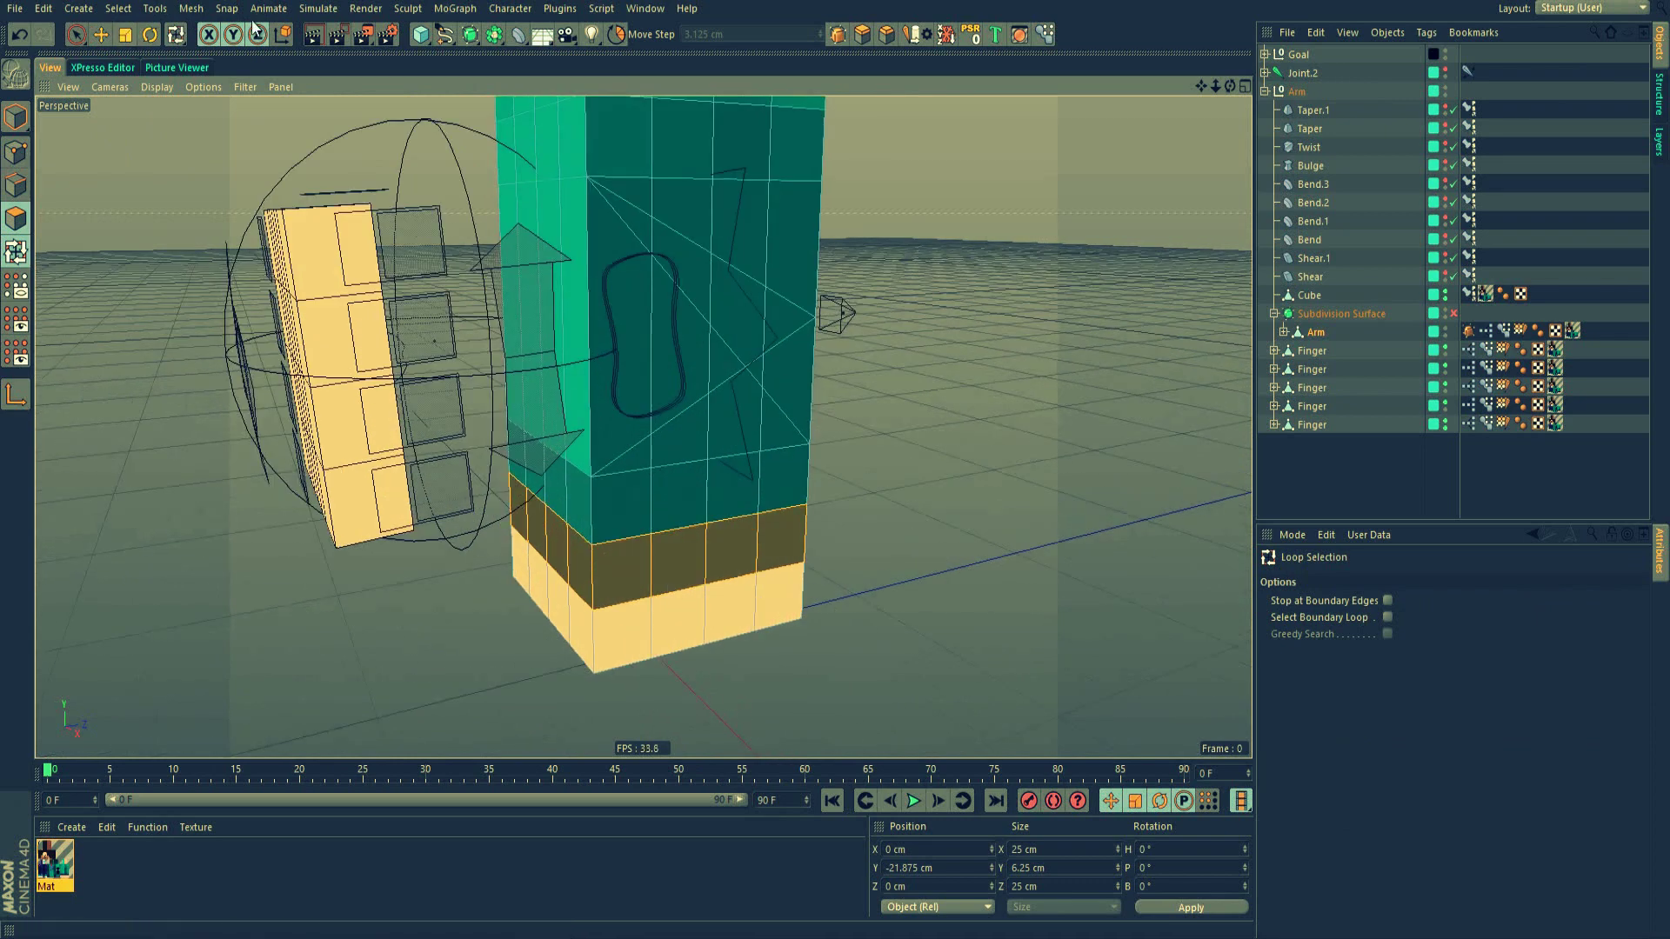
{"action": "key", "text": "d"}
{"action": "double_click", "coordinate": [1355, 635]}
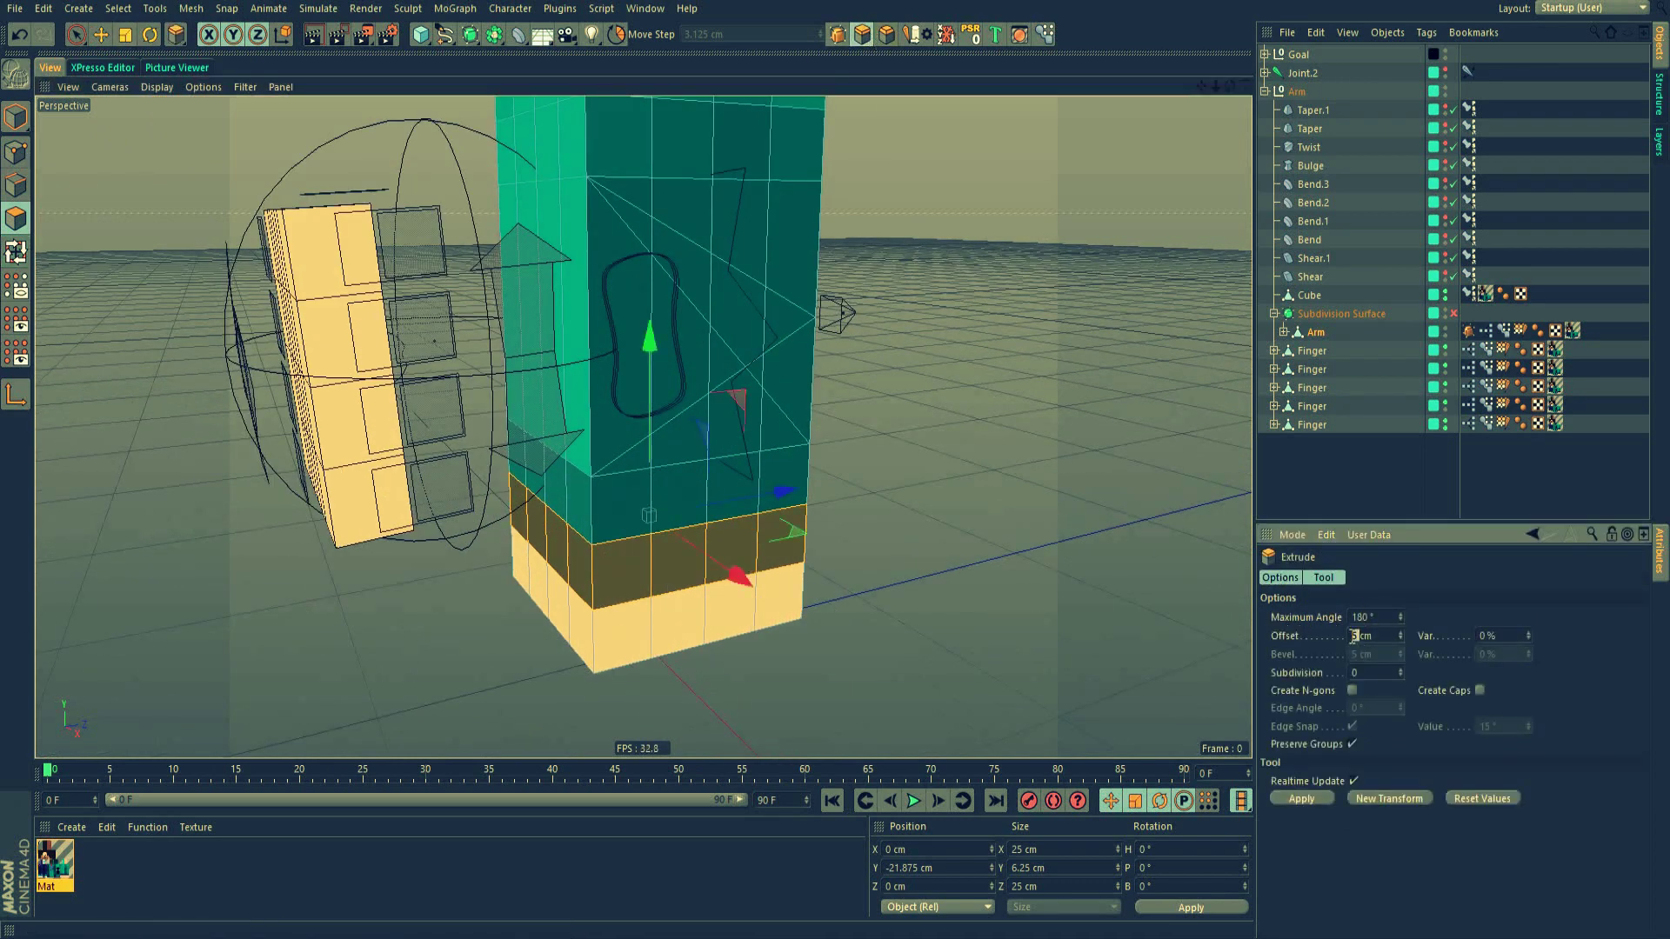
{"action": "type", "text": "3.125/5"}
{"action": "key", "text": "Return"}
{"action": "left_click", "coordinate": [1479, 691]}
Preview the ridge with subdivision smoothing, then set the Weight Tool to Joint.1
{"action": "mouse_move", "coordinate": [682, 616]}
{"action": "left_mouse_down", "text": "alt"}
{"action": "mouse_move", "coordinate": [683, 533]}
{"action": "mouse_move", "coordinate": [708, 552]}
{"action": "mouse_move", "coordinate": [657, 517]}
{"action": "left_mouse_up", "text": "alt"}
{"action": "key", "text": "e"}
{"action": "left_click", "coordinate": [1453, 313]}
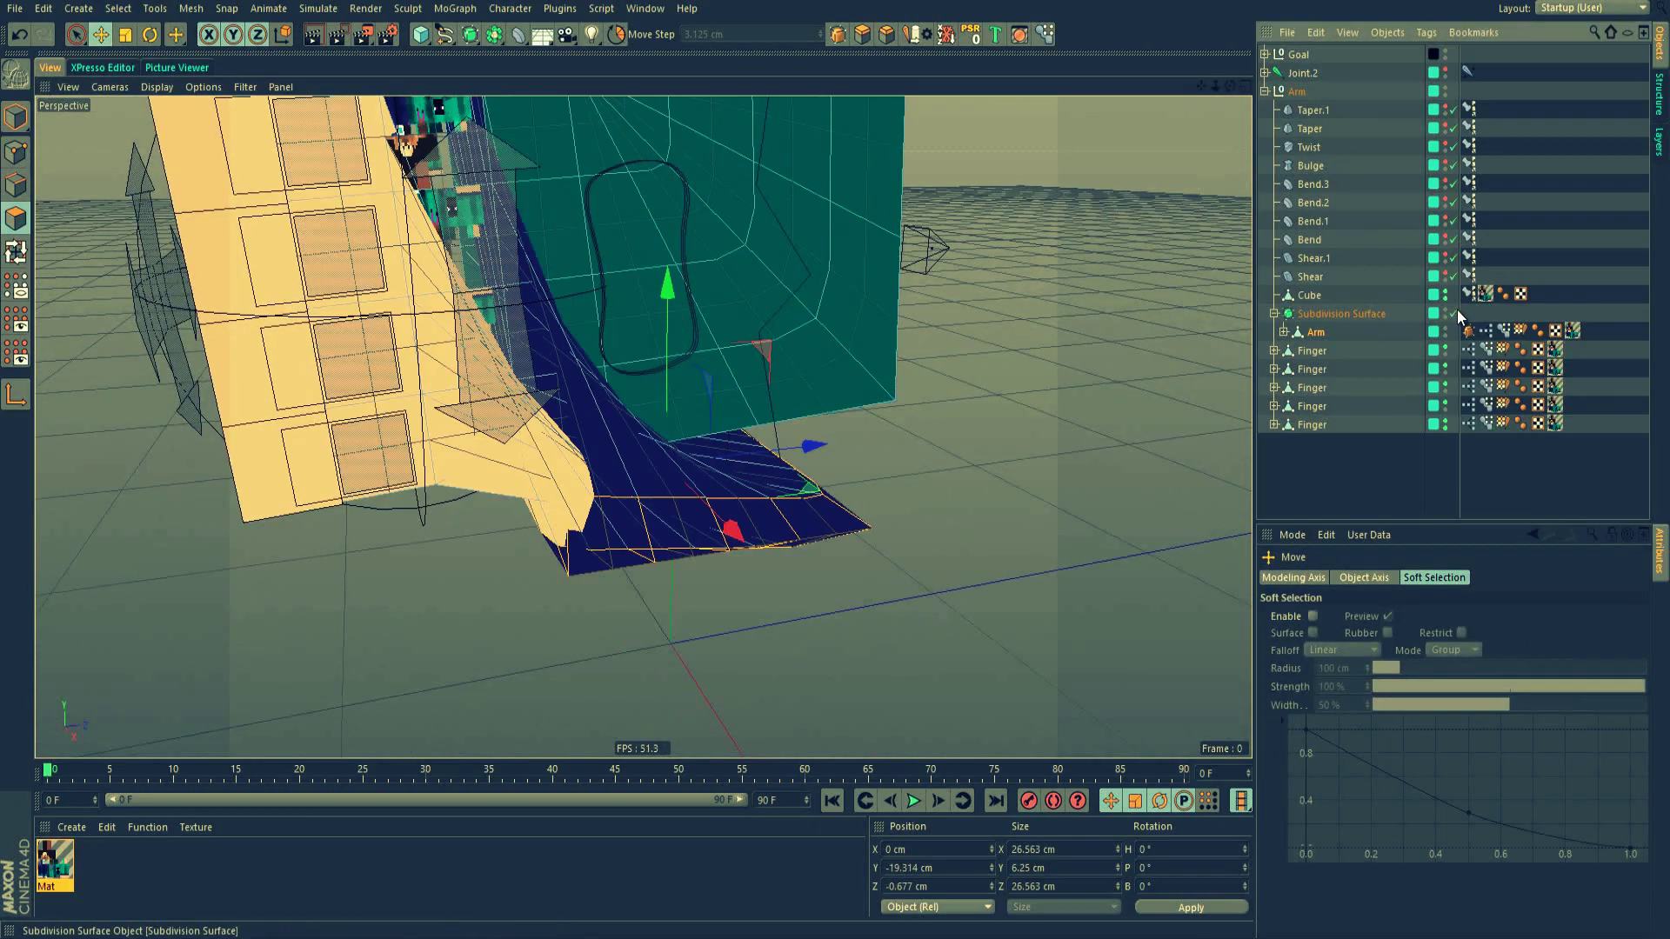
{"action": "left_click_drag", "start_coordinate": [826, 393], "coordinate": [872, 417], "text": "alt"}
{"action": "left_click", "coordinate": [1454, 314]}
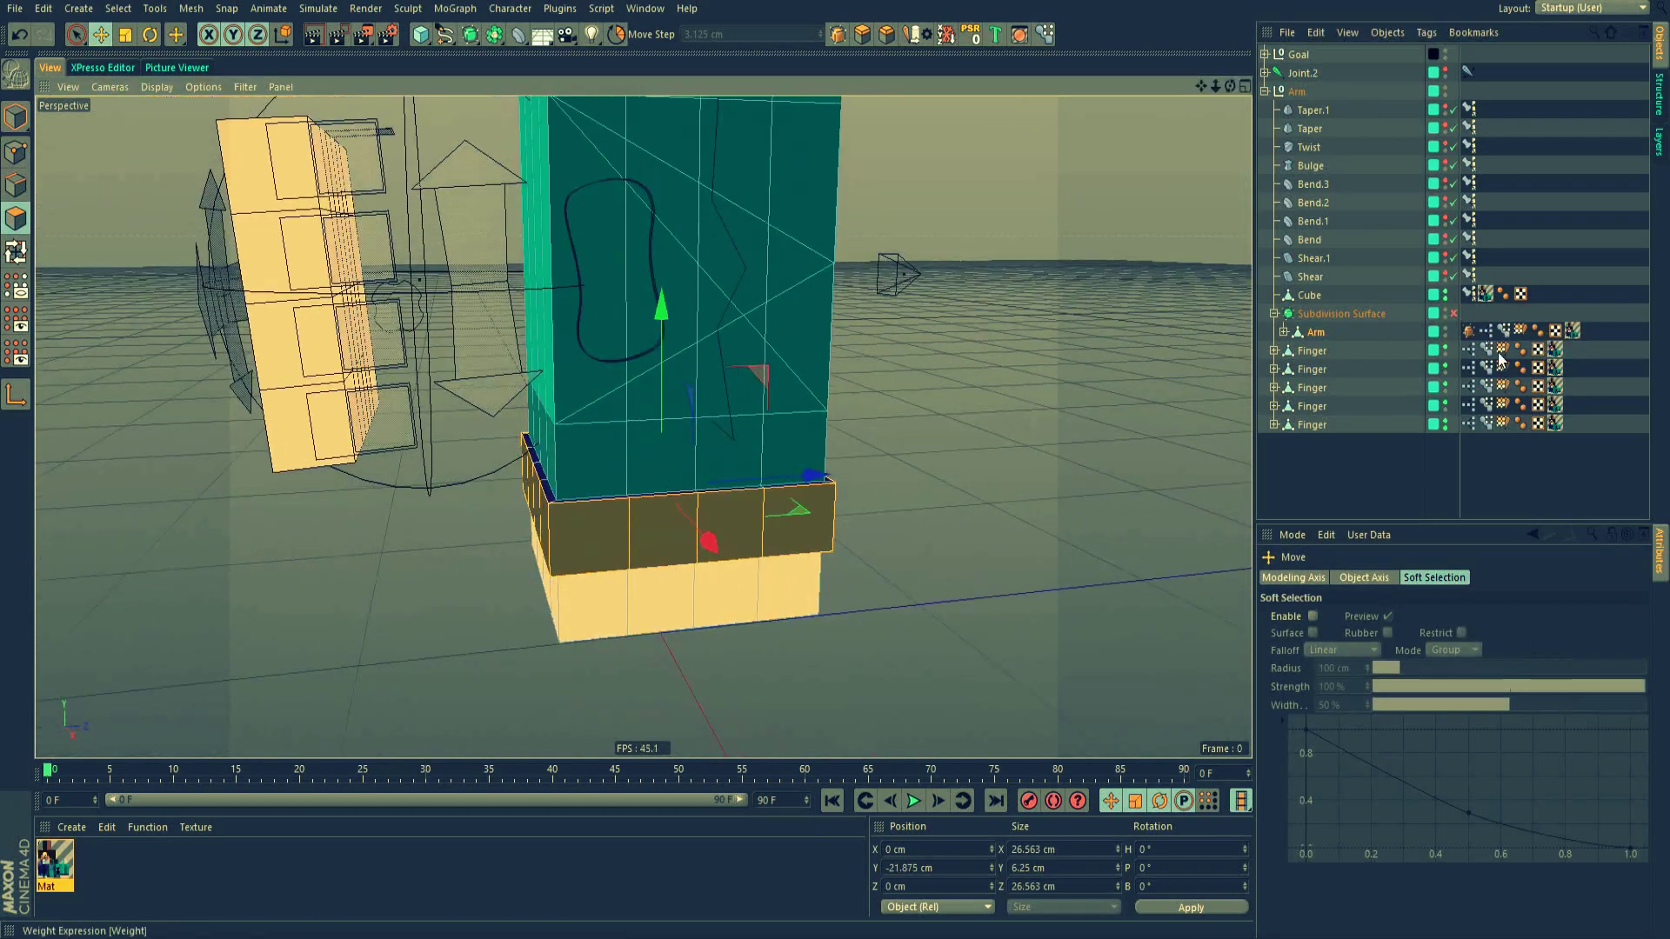
{"action": "double_click", "coordinate": [1519, 330]}
{"action": "left_click", "coordinate": [1336, 819]}
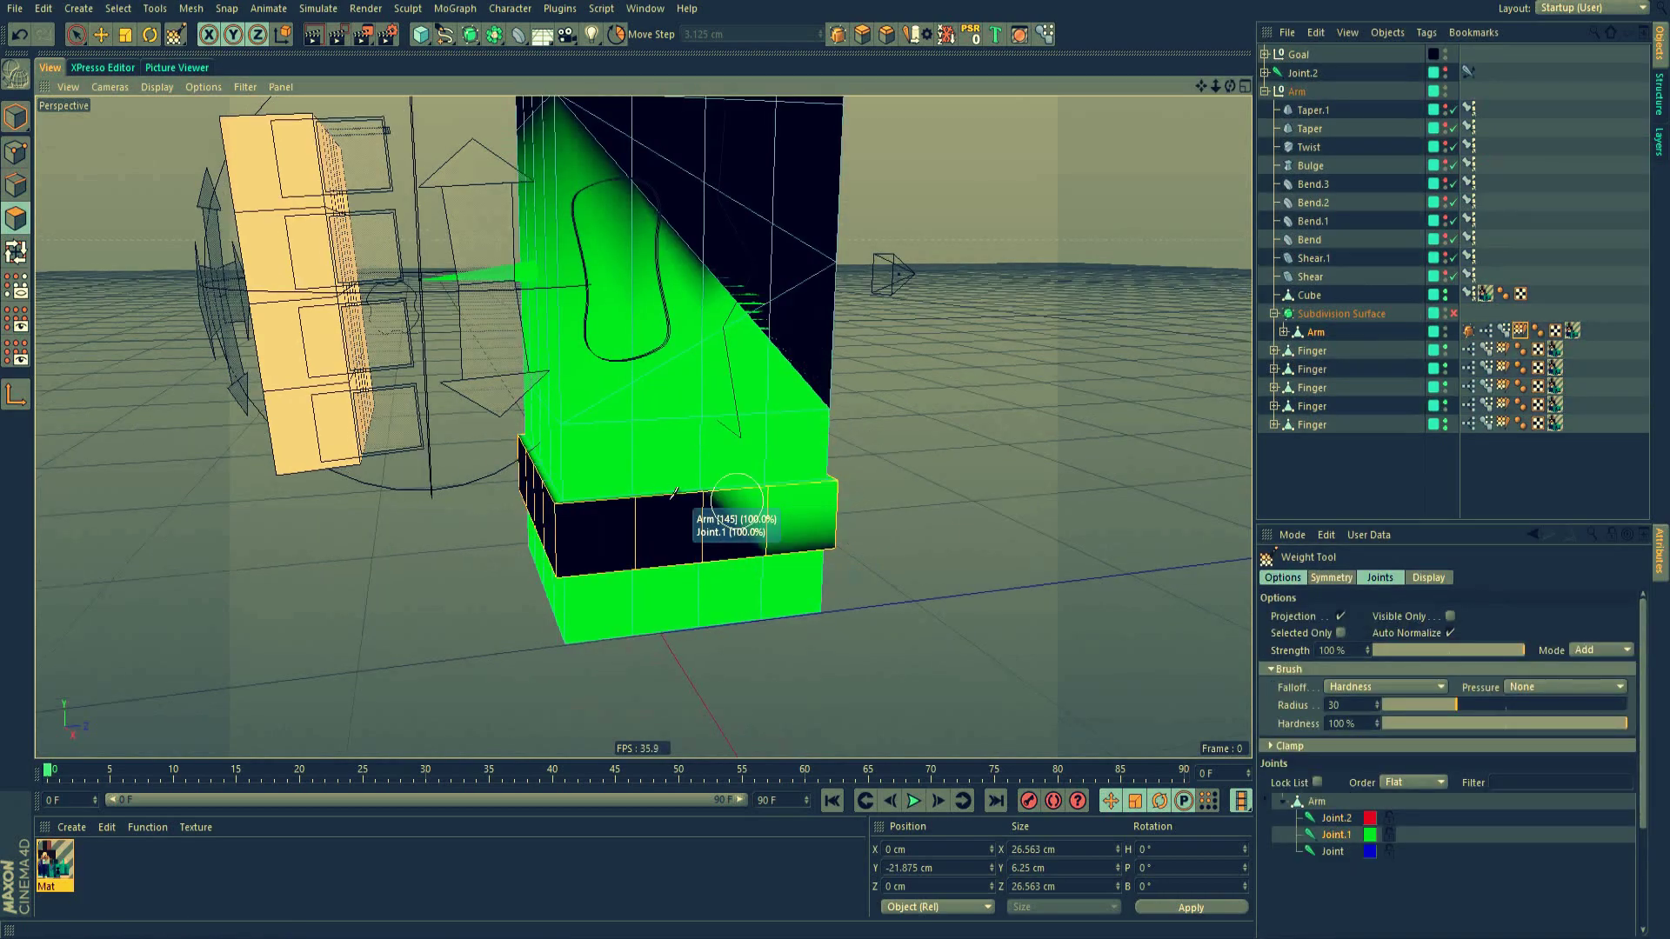
Paint Joint.1 weights onto the navy band, re-enable smoothing, and inspect the toe corner
{"action": "mouse_move", "coordinate": [674, 493]}
{"action": "left_mouse_down"}
{"action": "mouse_move", "coordinate": [500, 478]}
{"action": "mouse_move", "coordinate": [877, 494]}
{"action": "mouse_move", "coordinate": [905, 470]}
{"action": "left_mouse_up"}
{"action": "key", "text": "e"}
{"action": "left_click_drag", "start_coordinate": [957, 392], "coordinate": [1217, 291], "text": "alt"}
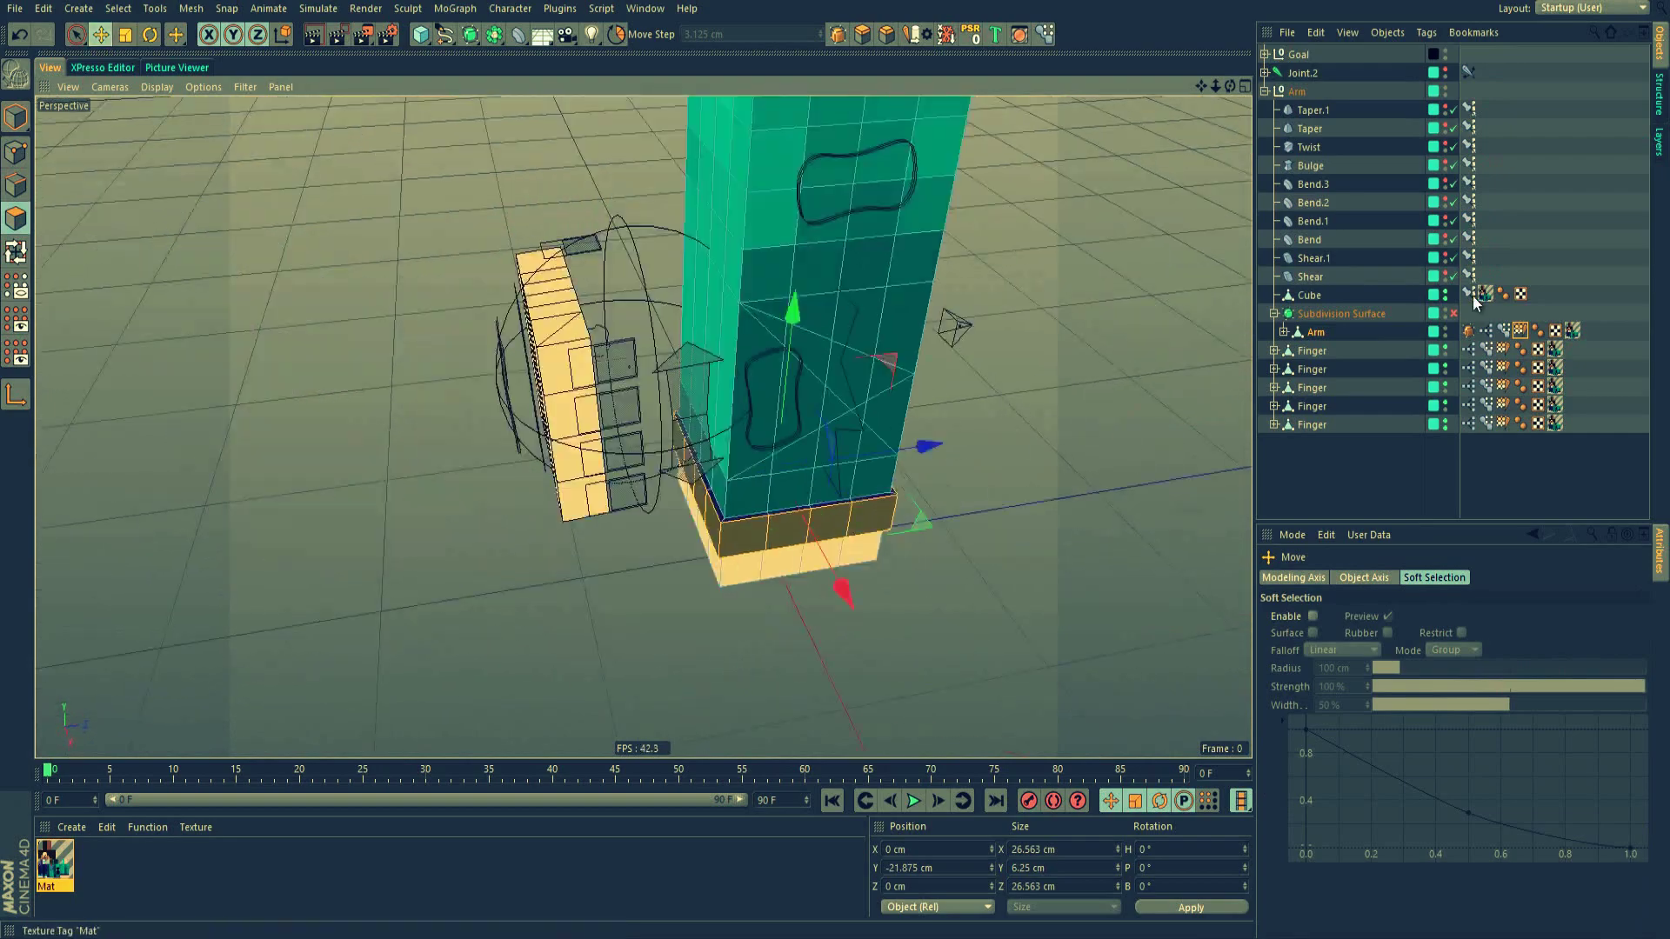
{"action": "left_click", "coordinate": [1451, 313]}
{"action": "mouse_move", "coordinate": [563, 161]}
{"action": "left_mouse_down", "text": "alt"}
{"action": "mouse_move", "coordinate": [647, 373]}
{"action": "mouse_move", "coordinate": [590, 209]}
{"action": "mouse_move", "coordinate": [578, 528]}
{"action": "mouse_move", "coordinate": [669, 443]}
{"action": "left_mouse_up", "text": "alt"}
{"action": "left_click", "coordinate": [16, 117]}
{"action": "left_click_drag", "start_coordinate": [96, 161], "coordinate": [892, 387], "text": "alt"}
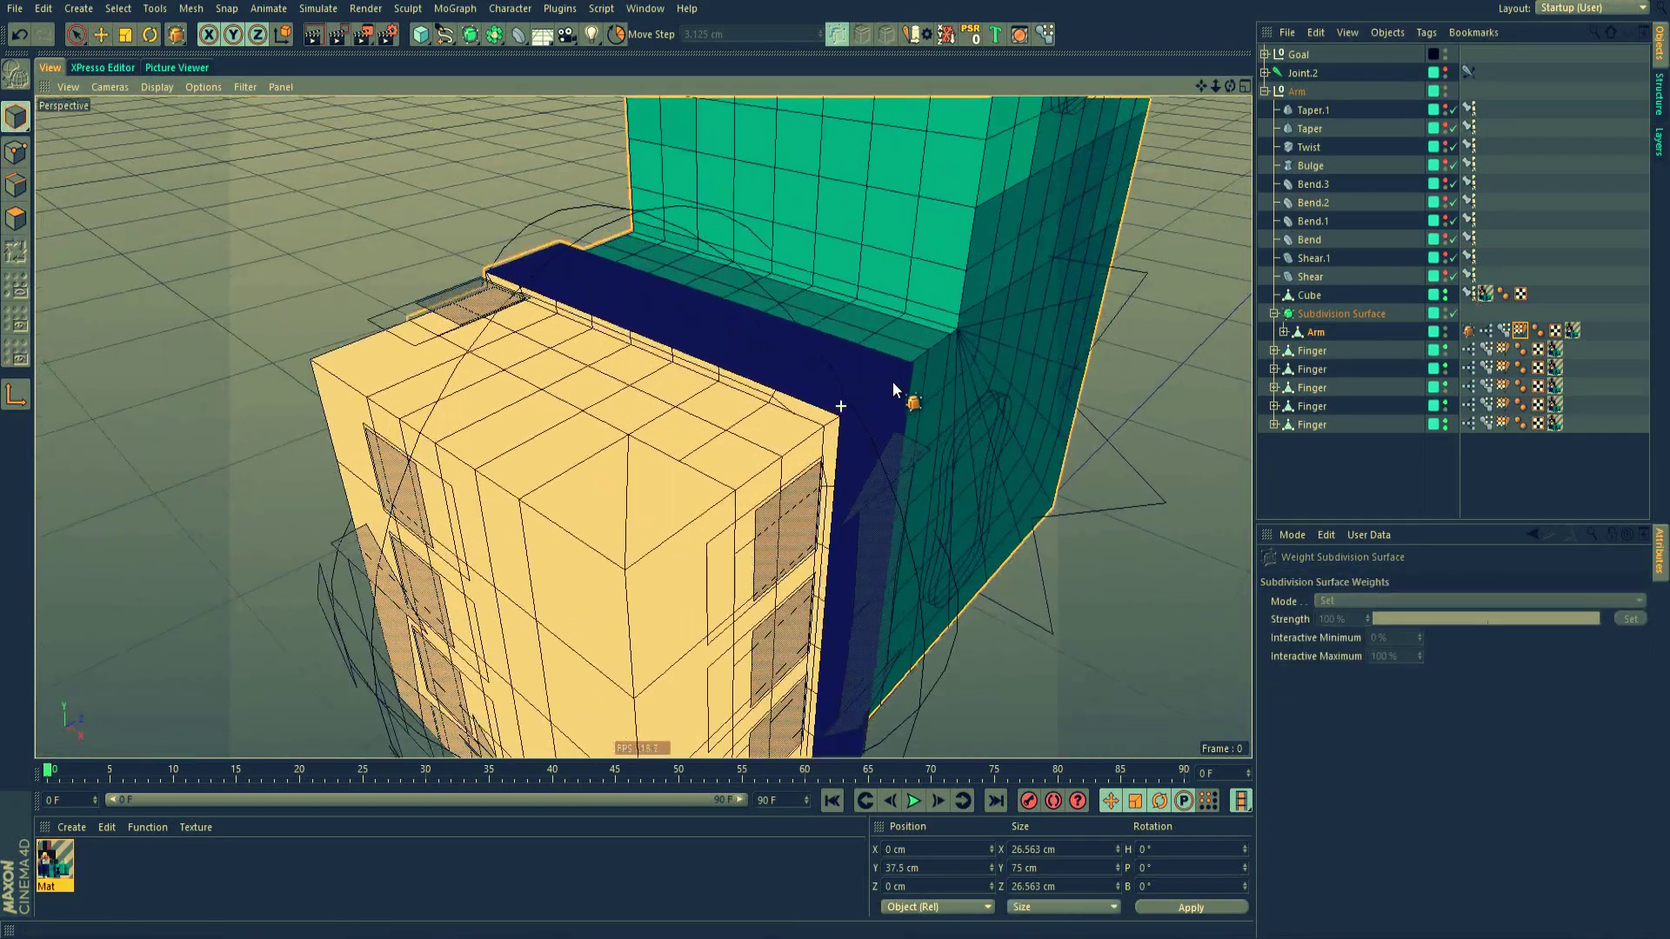
{"action": "scroll", "coordinate": [904, 367], "scroll_direction": "up", "scroll_amount": 3}
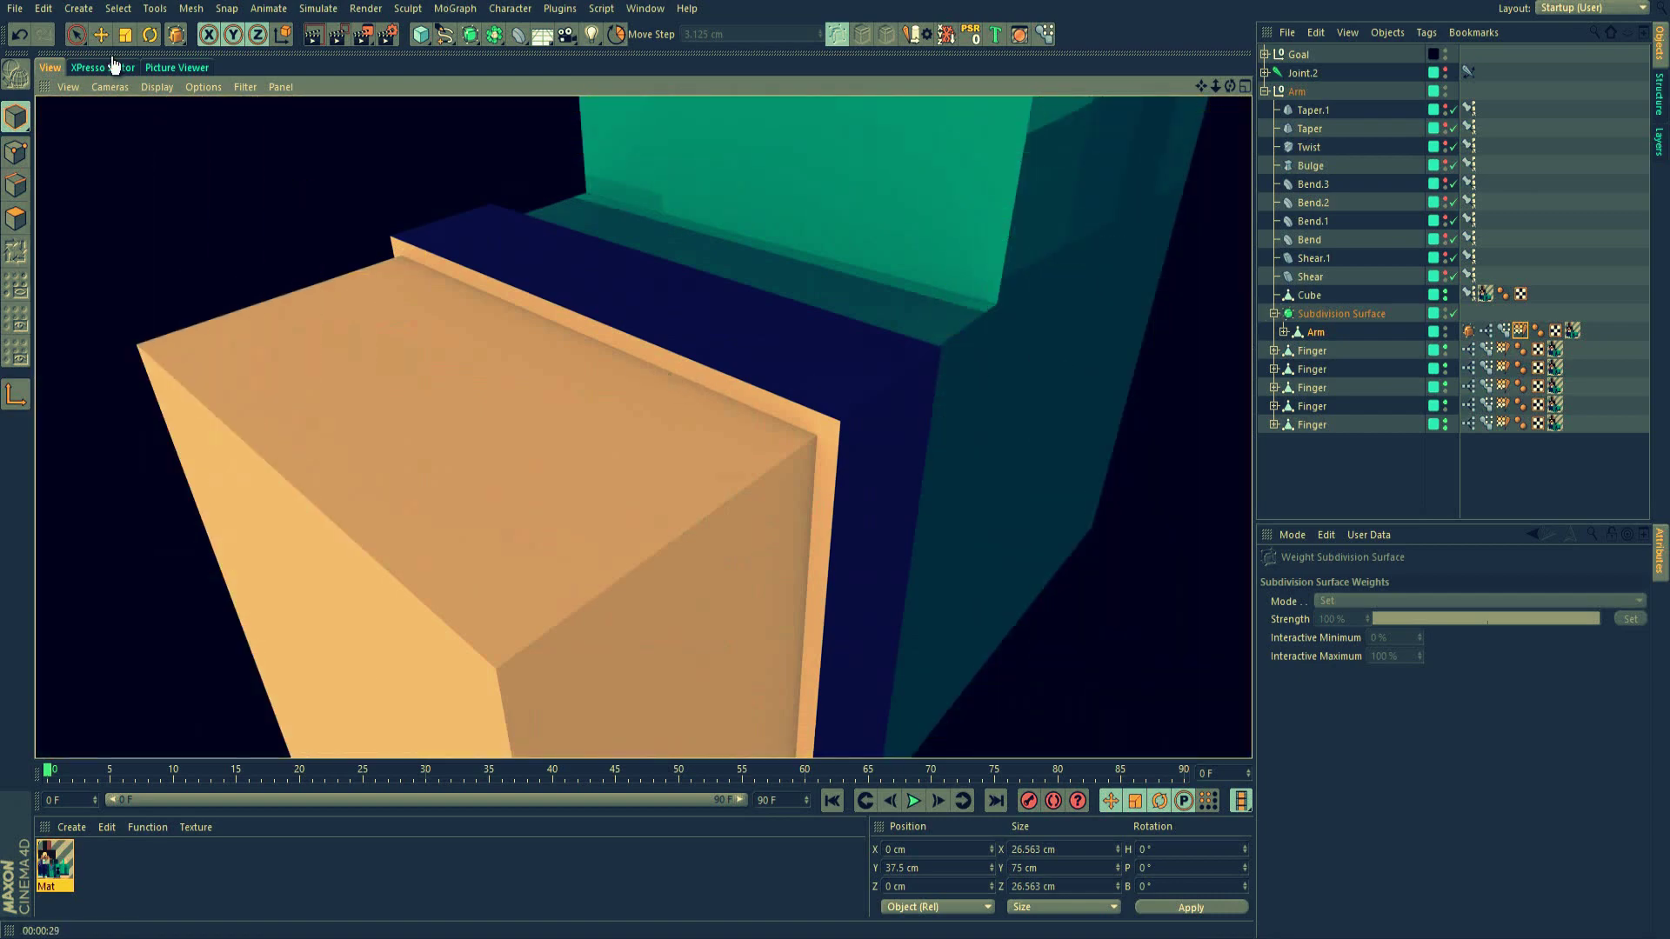
With the Move tool, view the whole foot and select the Goal control
{"action": "key", "text": "e"}
{"action": "mouse_move", "coordinate": [603, 408]}
{"action": "left_mouse_down", "text": "alt"}
{"action": "mouse_move", "coordinate": [471, 388]}
{"action": "mouse_move", "coordinate": [708, 470]}
{"action": "mouse_move", "coordinate": [538, 364]}
{"action": "mouse_move", "coordinate": [748, 418]}
{"action": "mouse_move", "coordinate": [767, 395]}
{"action": "left_mouse_up", "text": "alt"}
{"action": "left_click", "coordinate": [617, 381]}
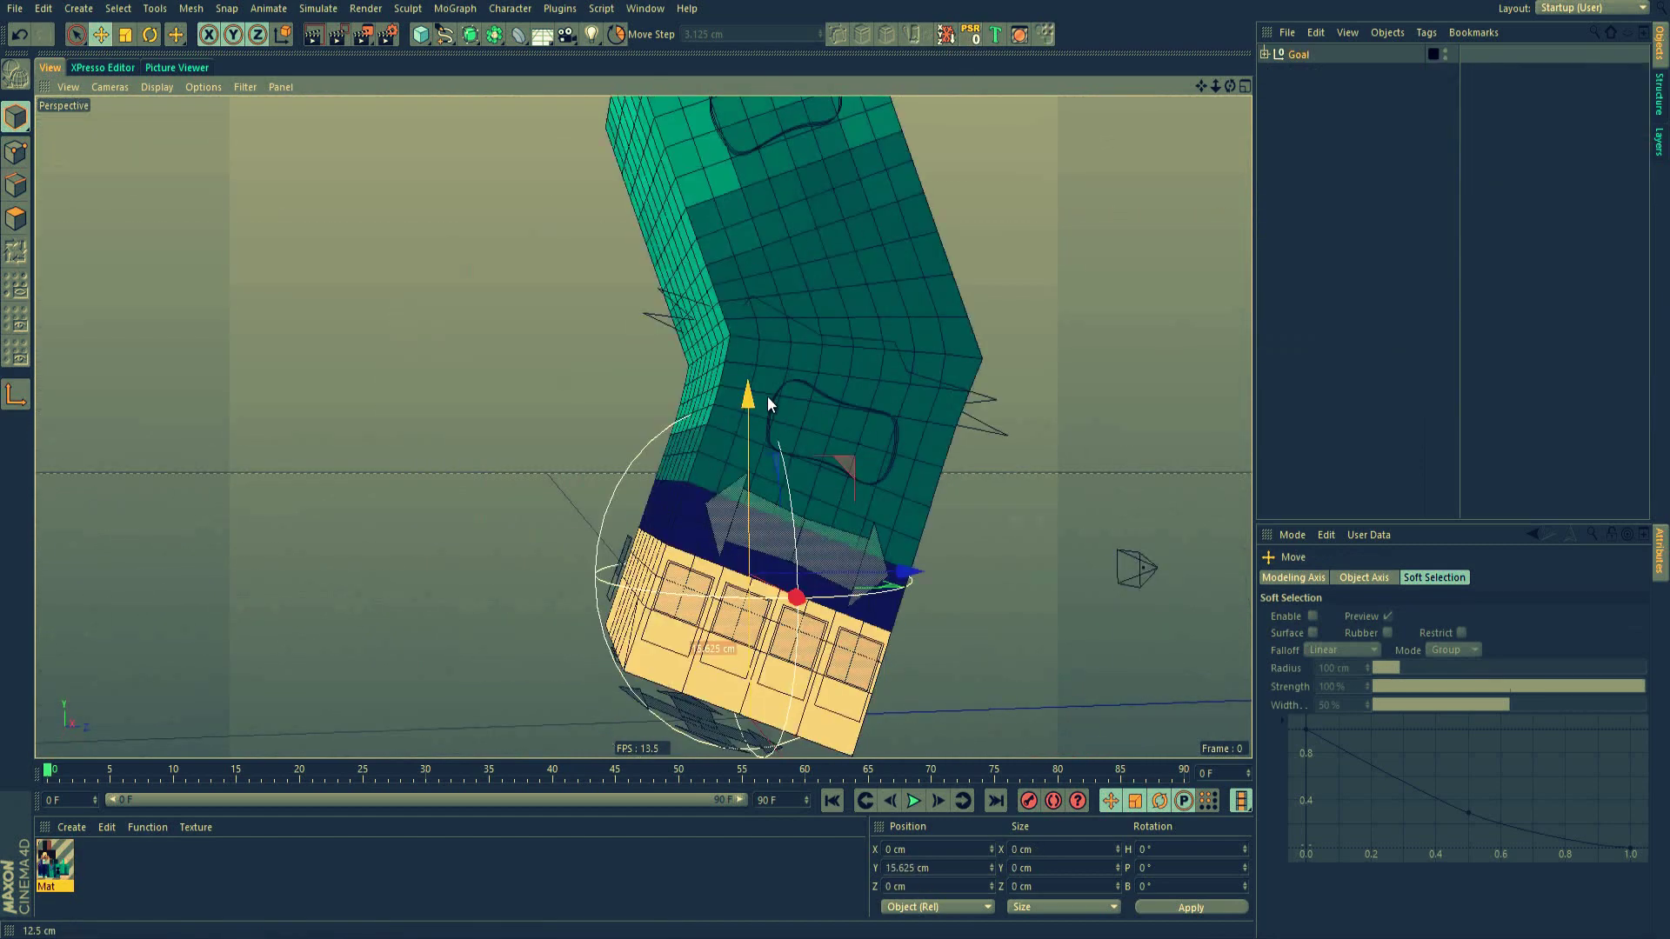